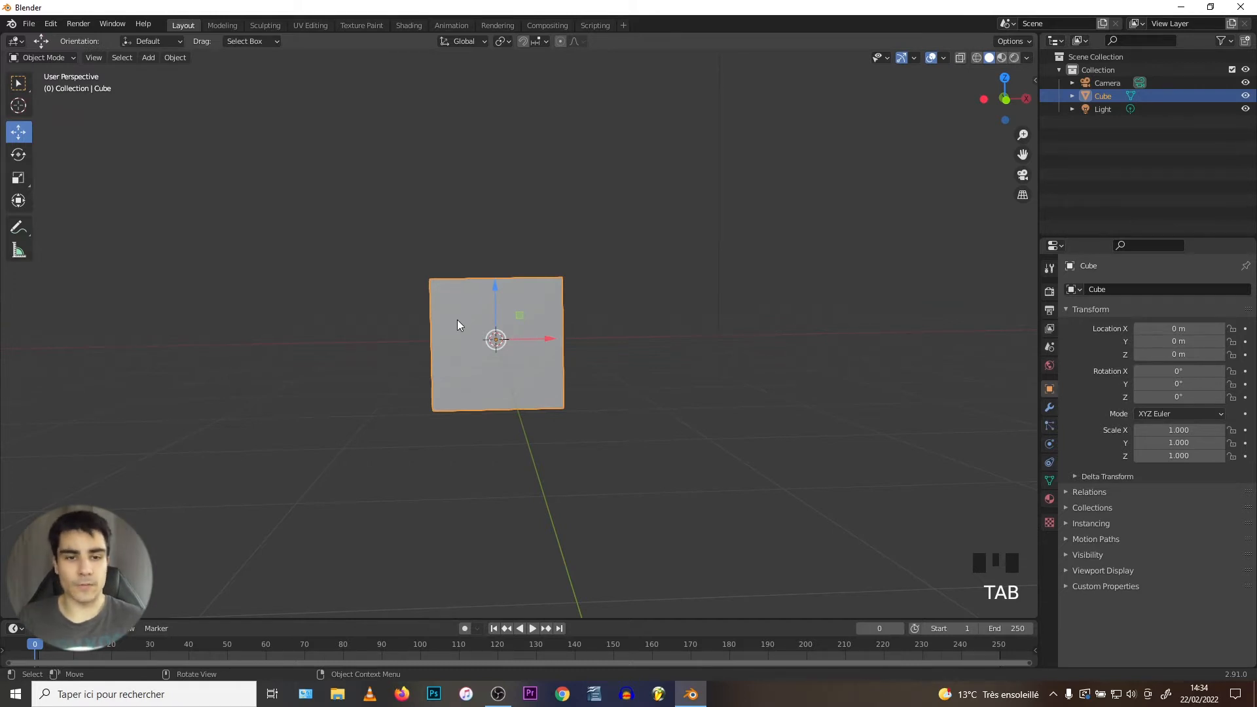
# Stretch the cube along the X axis to a scale of about 4.42
pyautogui.press('s')
pyautogui.press('x')
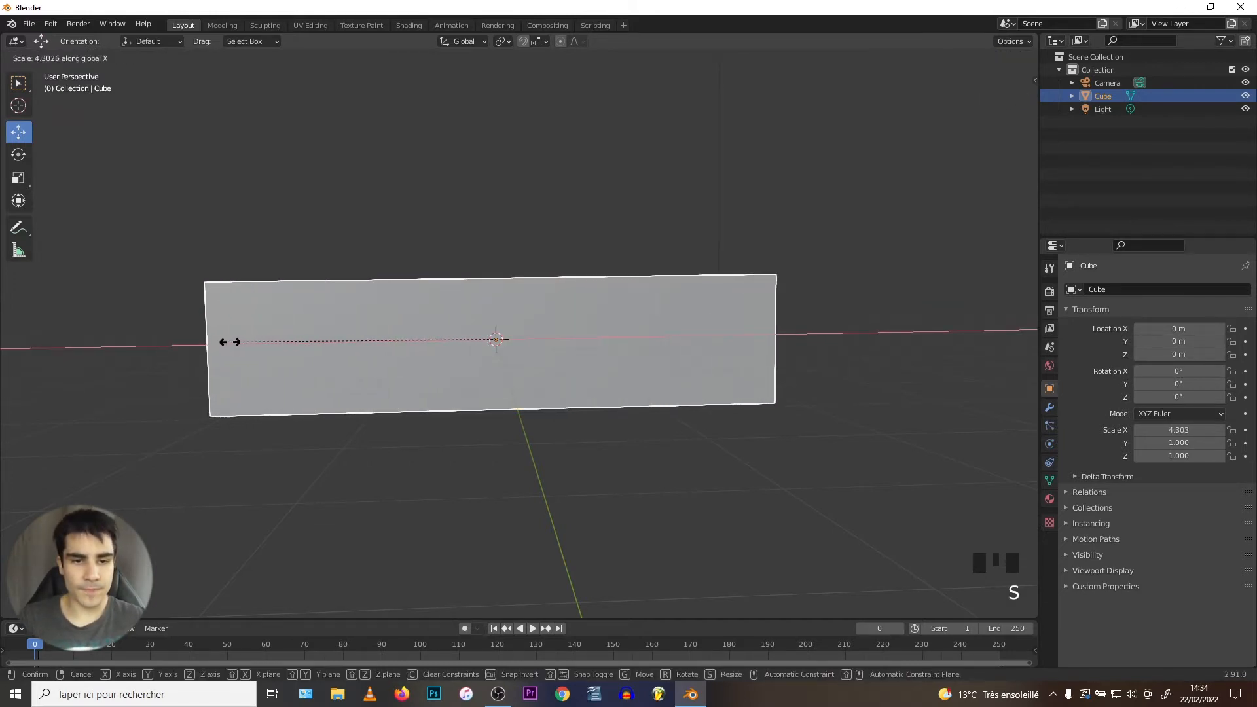
pyautogui.click(225, 342)
# Bevel the upper short edge at the box's +X end with 7 segments in Edit Mode, returning to Object Mode
pyautogui.press('Tab')
pyautogui.moveTo(393, 341); pyautogui.dragTo(611, 351, button='middle')
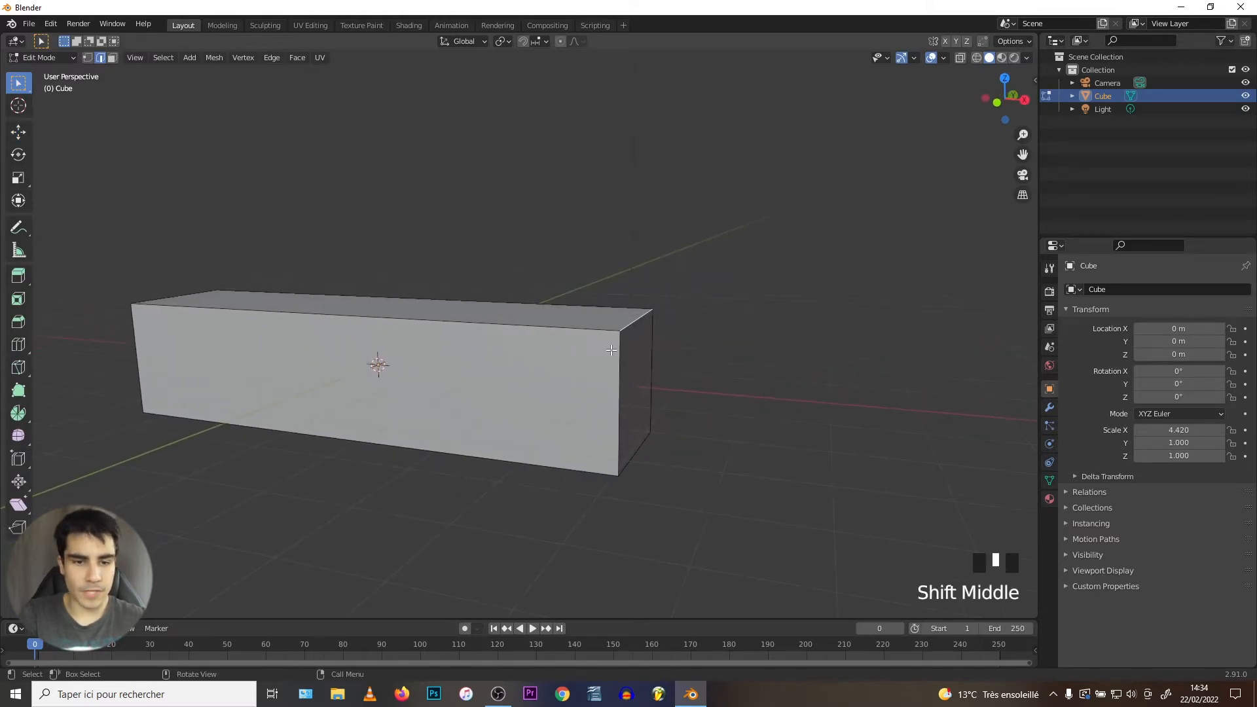
pyautogui.hotkey('ctrl', 'b')
pyautogui.scroll(6, 425, 357)
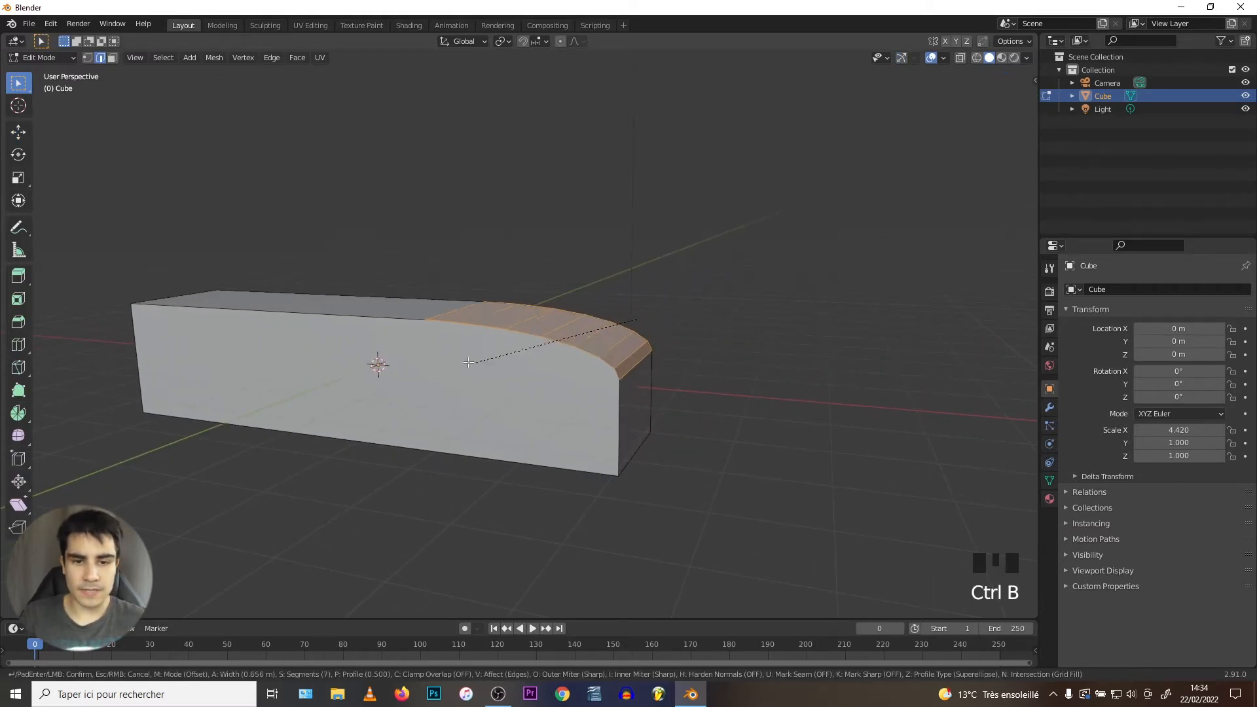
pyautogui.click(376, 363)
pyautogui.moveTo(376, 363); pyautogui.dragTo(372, 380, button='middle')
pyautogui.press('Tab')
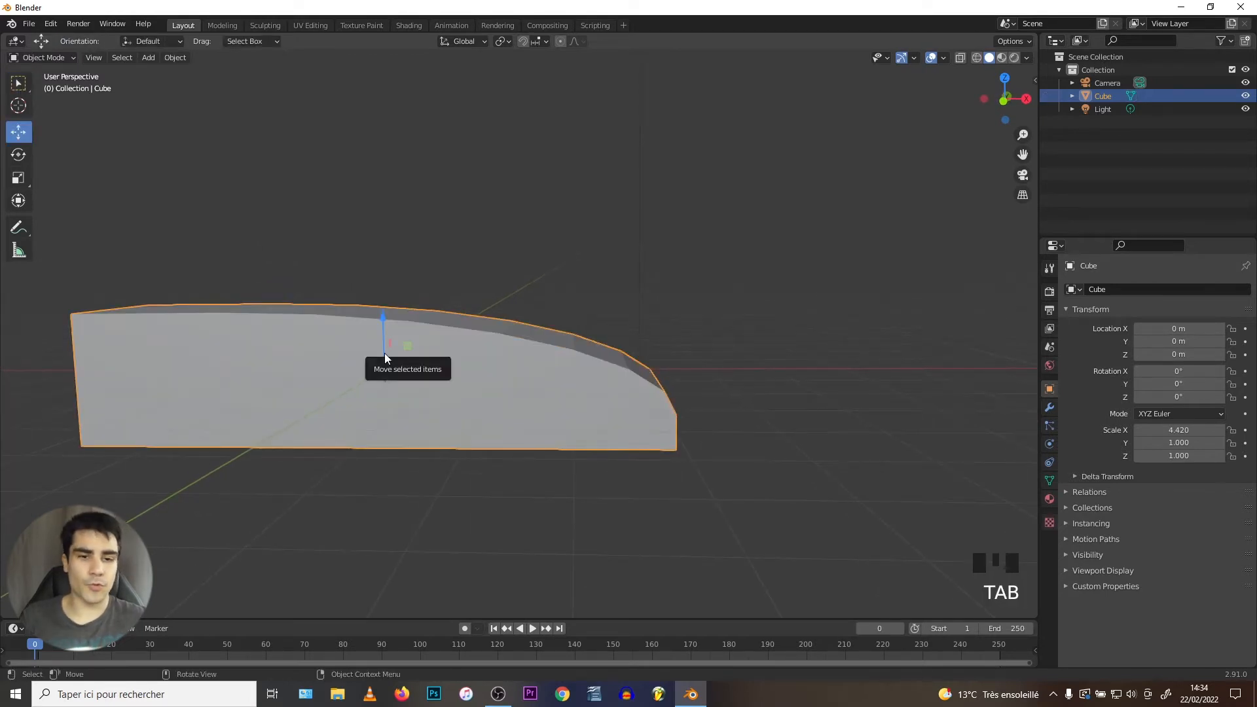
# Undo the bevel on the stretched box and return to Object Mode
pyautogui.hotkey('ctrl', 'z')
pyautogui.hotkey('ctrl', 'z')
pyautogui.hotkey('ctrl', 'z')
pyautogui.scroll(-3, 422, 347)
pyautogui.press('Tab')
pyautogui.moveTo(422, 346); pyautogui.dragTo(597, 339, button='middle')
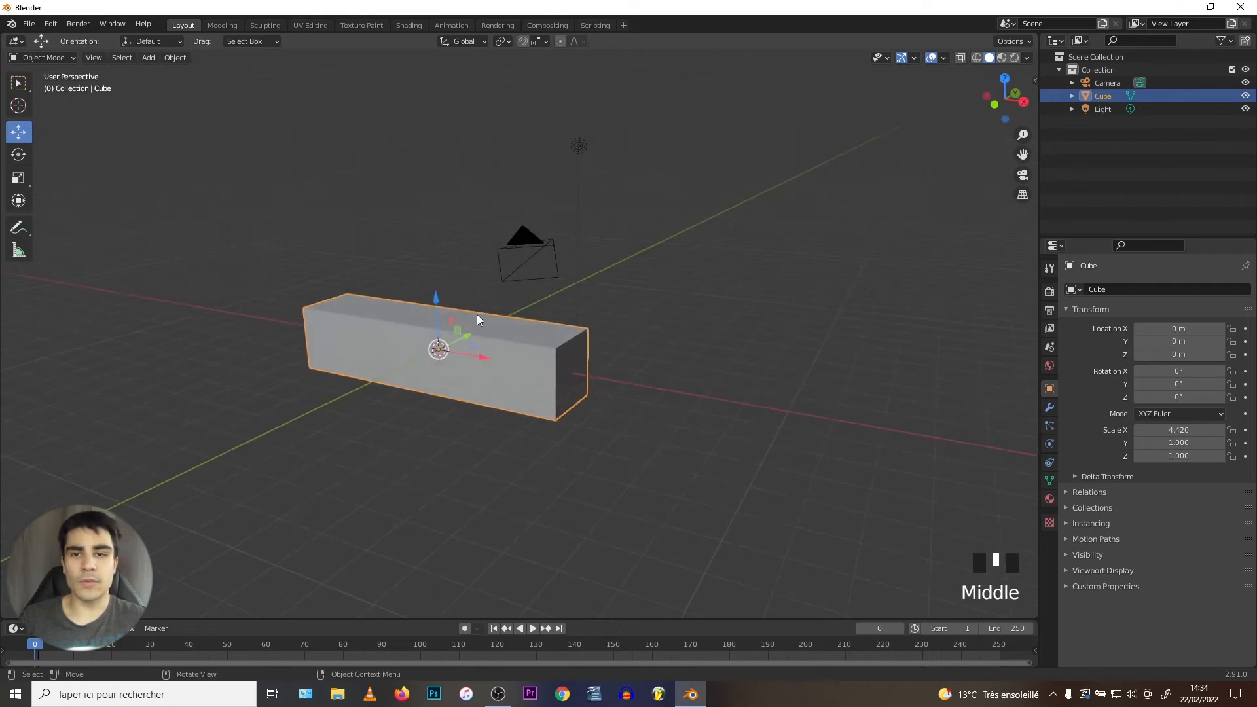
pyautogui.press('Tab')
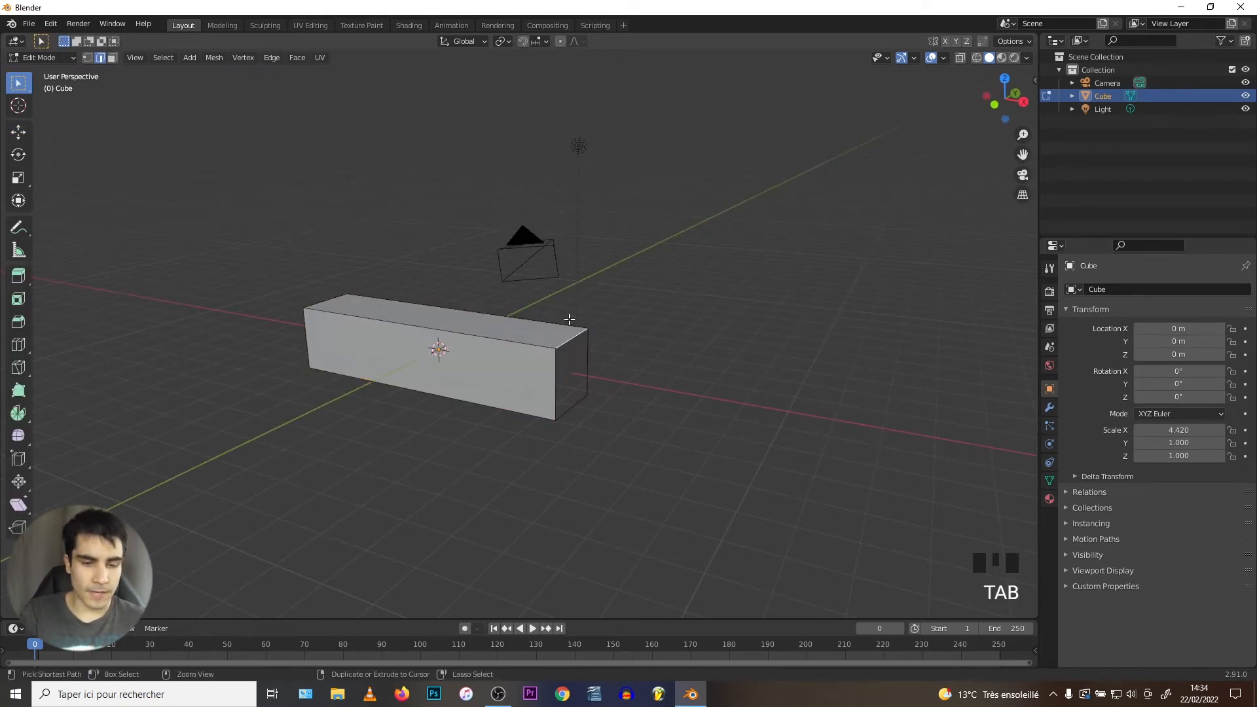
pyautogui.hotkey('ctrl', 'b')
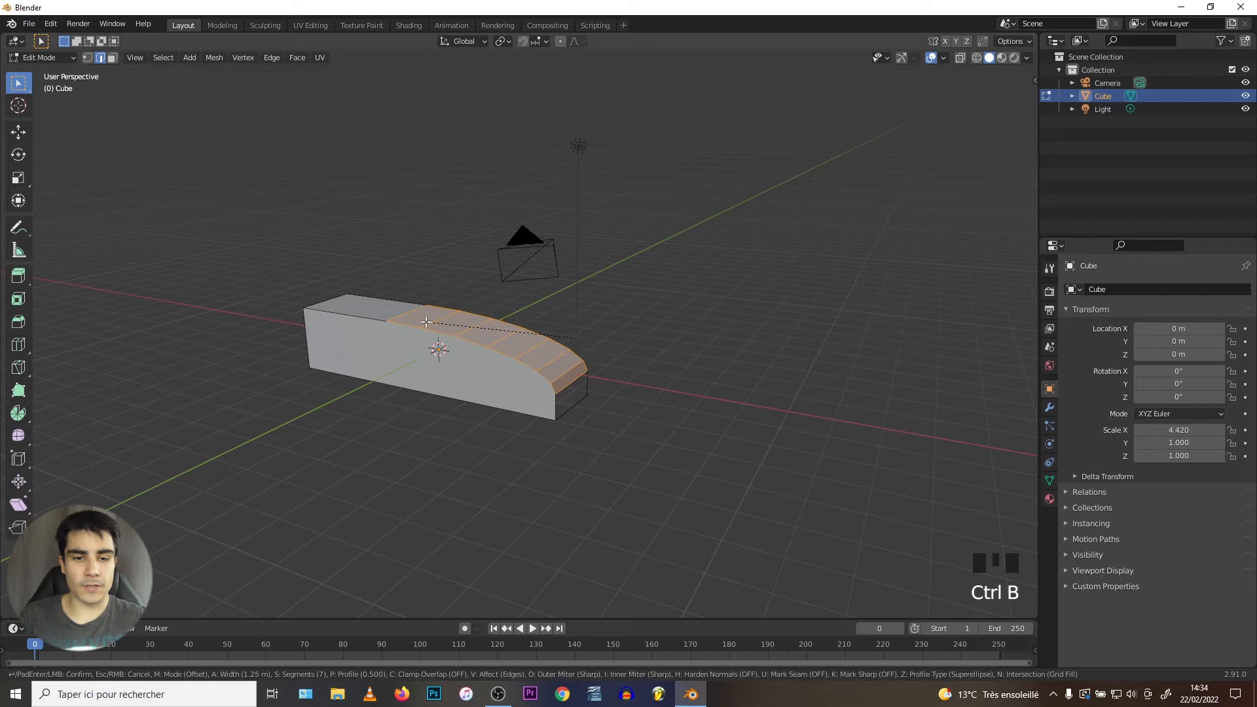
pyautogui.press('Escape')
pyautogui.press('Tab')
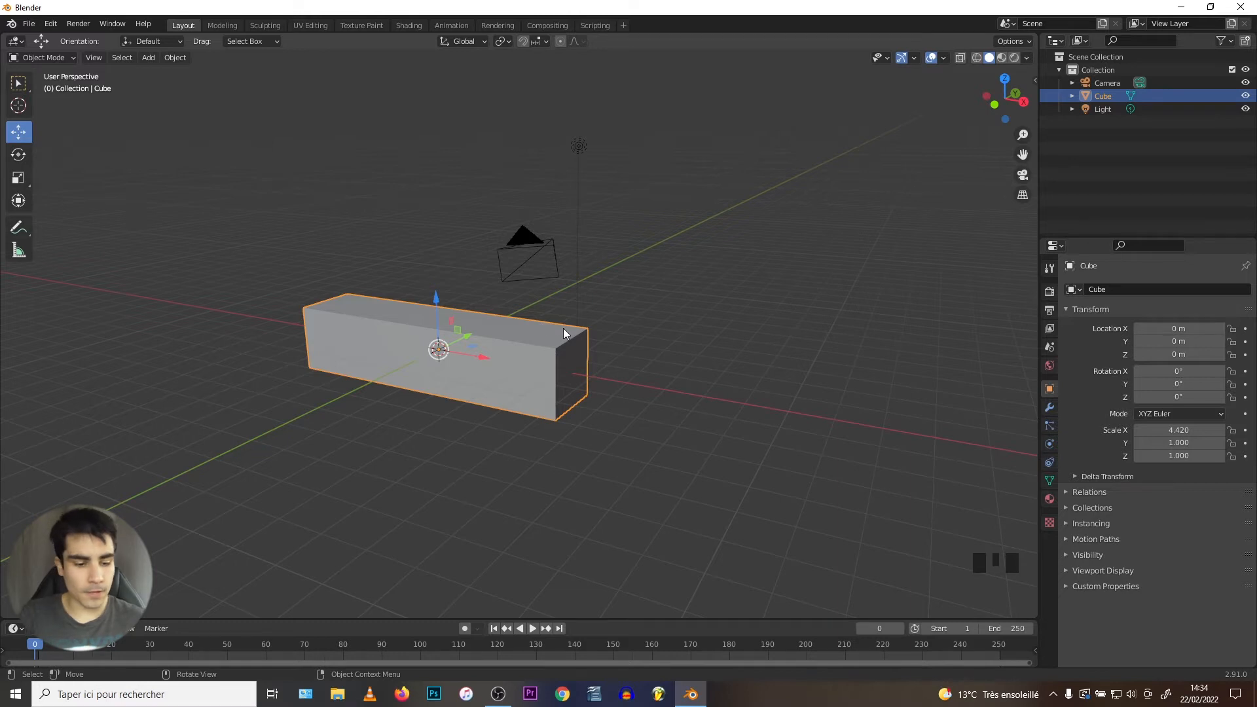
# Apply the Scale transform to the stretched box
pyautogui.hotkey('ctrl', 'a')
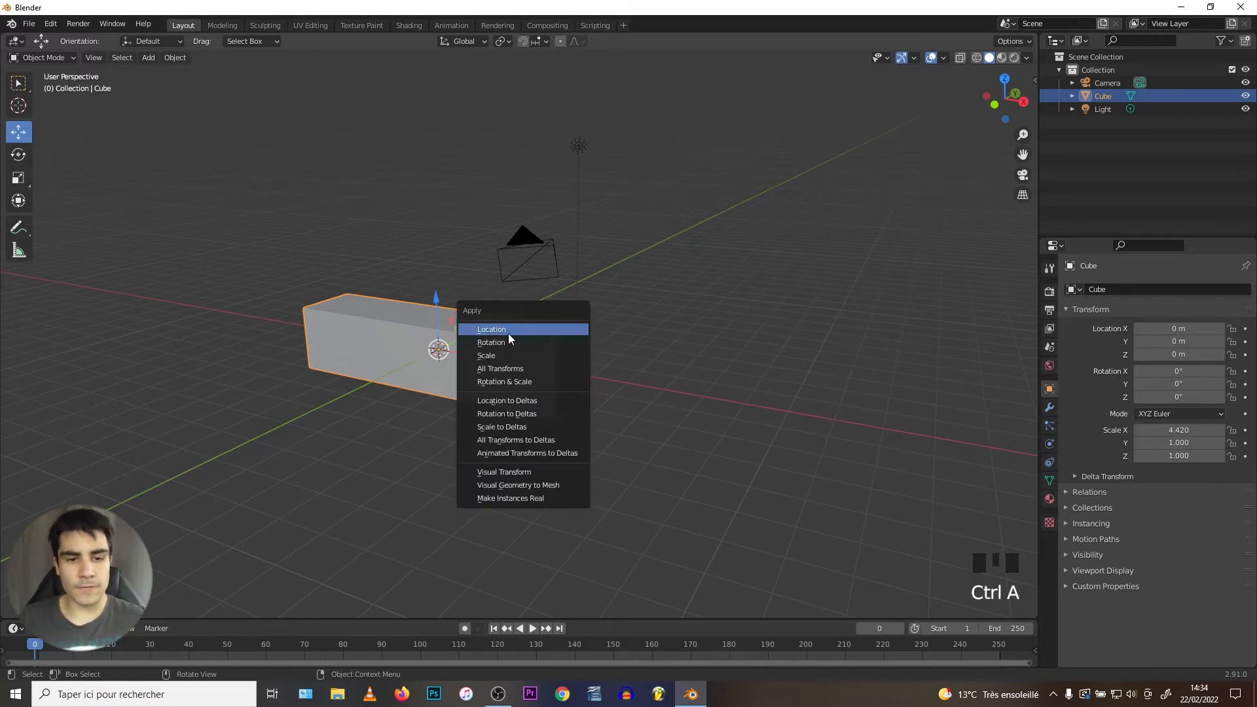
pyautogui.click(494, 355)
pyautogui.moveTo(493, 355); pyautogui.dragTo(441, 343, button='middle')
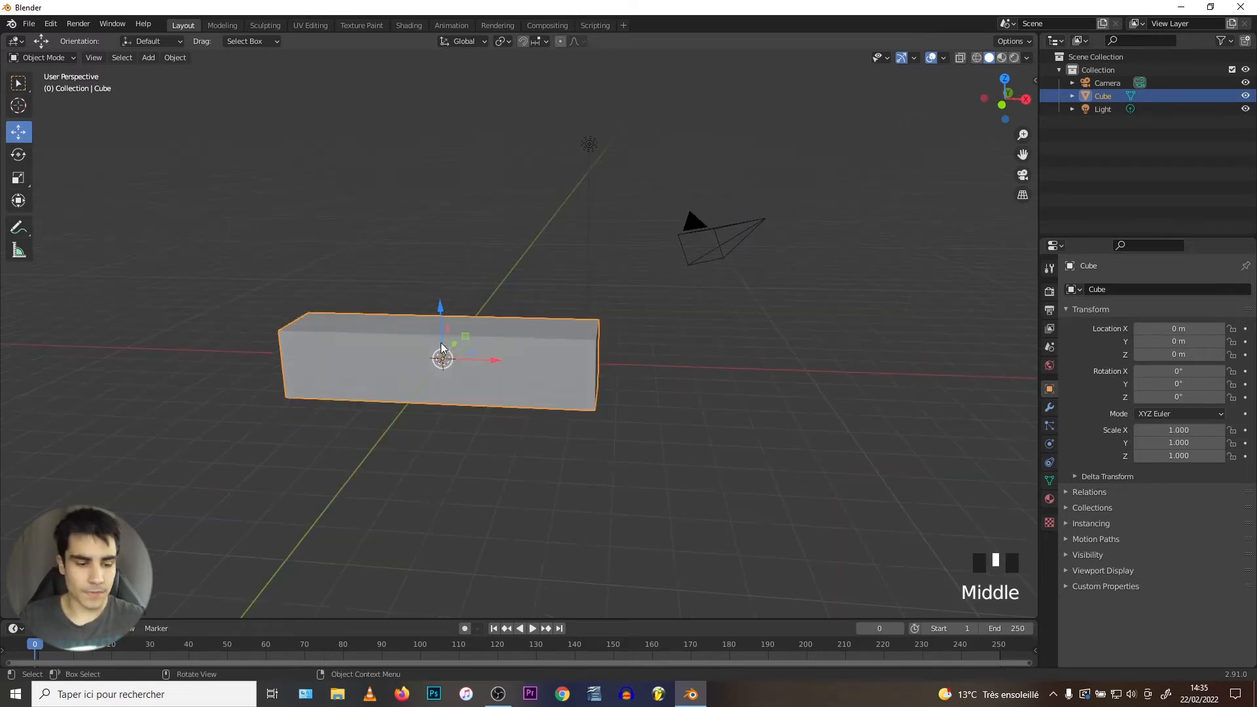
# Bevel the scale-applied box's upper short edge at the +X end with 7 segments
pyautogui.press('Tab')
pyautogui.hotkey('ctrl', 'b')
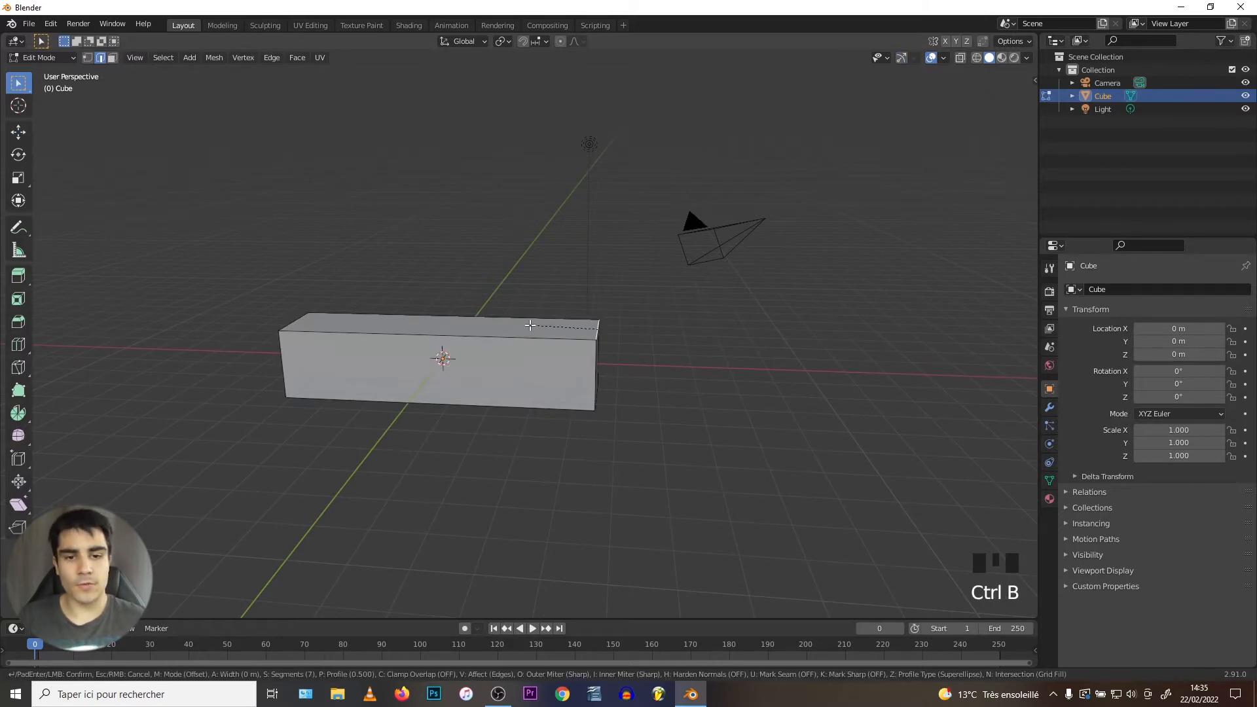
pyautogui.click(448, 331)
pyautogui.scroll(-1, 444, 331)
pyautogui.moveTo(444, 331); pyautogui.dragTo(463, 312, button='middle')
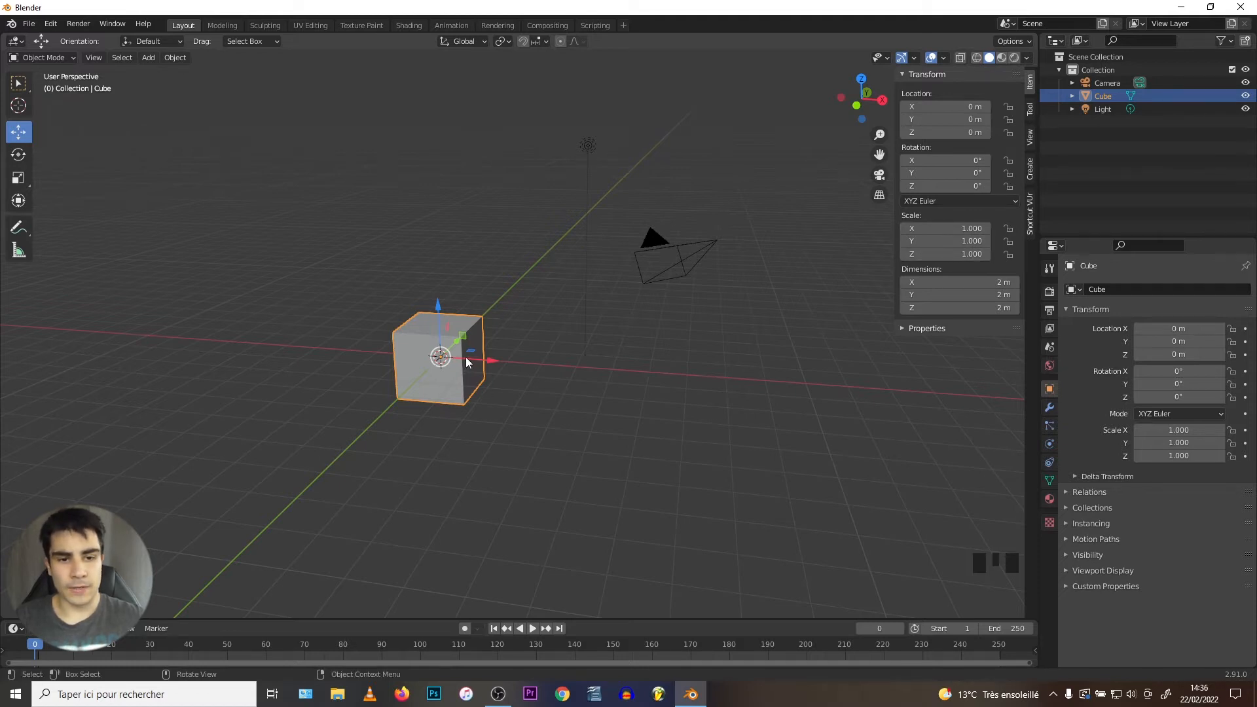
# Stretch the 2 m cube along the X axis to a scale of about 3.3
pyautogui.press('s')
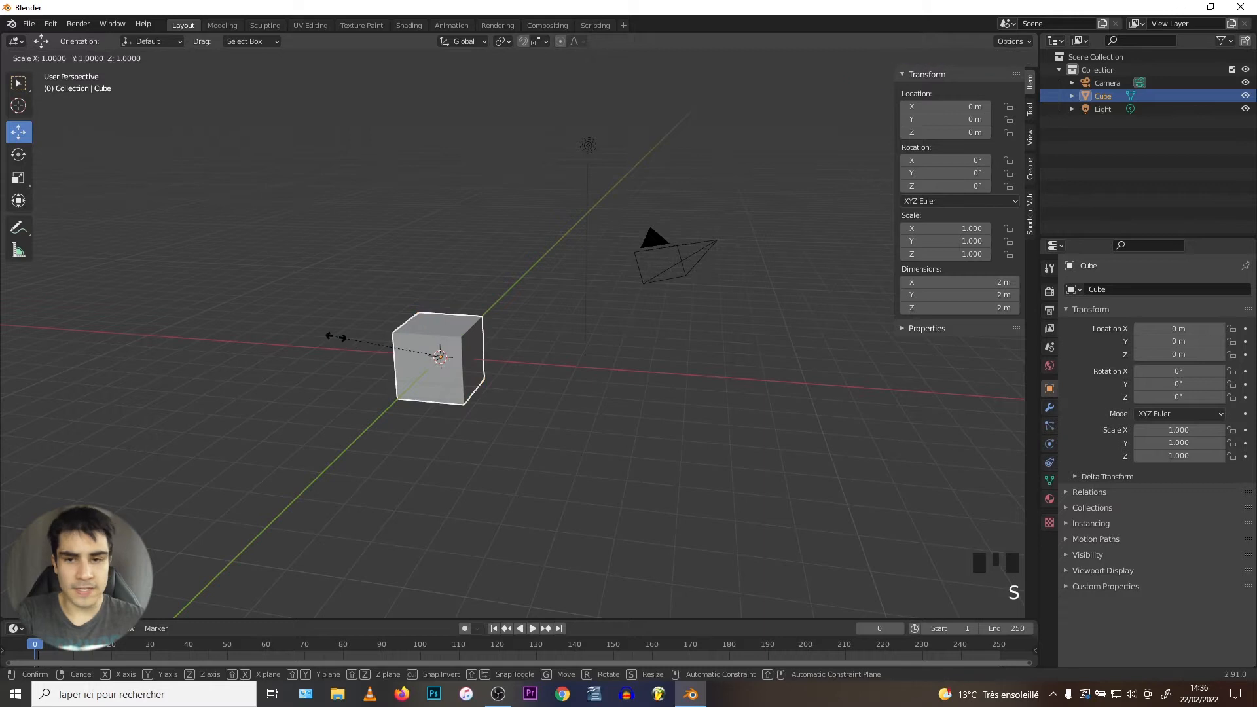
pyautogui.press('x')
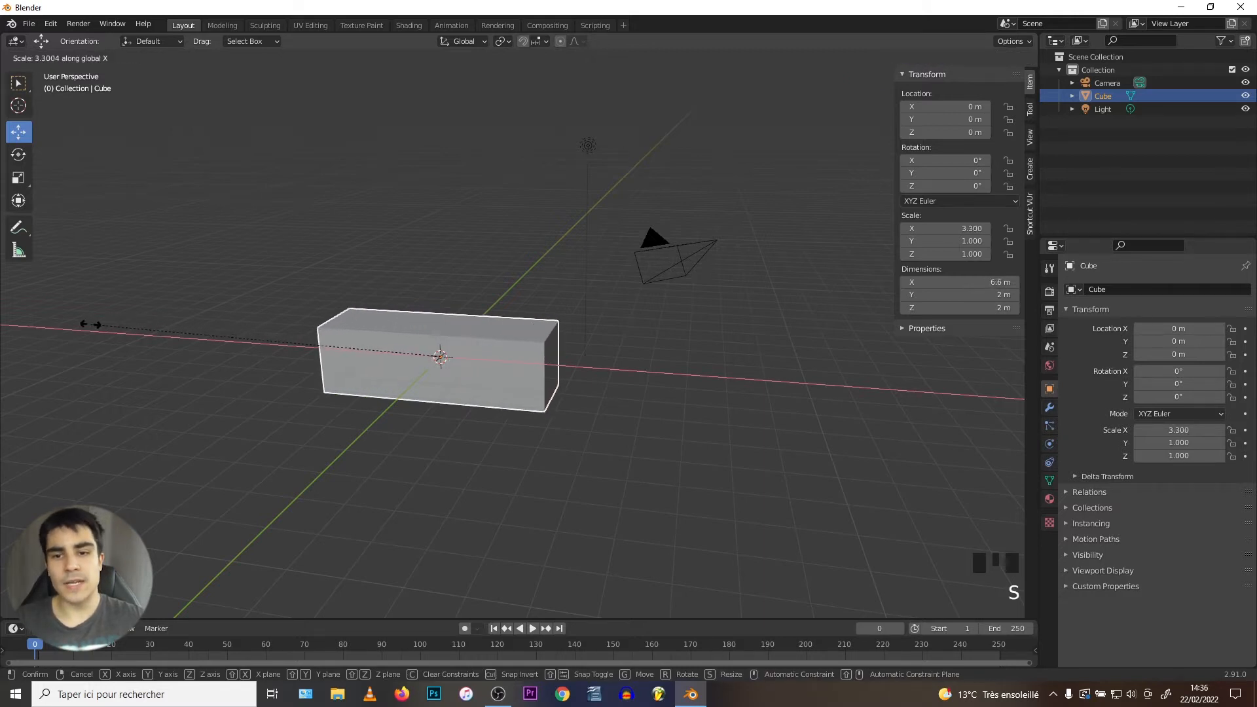
pyautogui.click(92, 323)
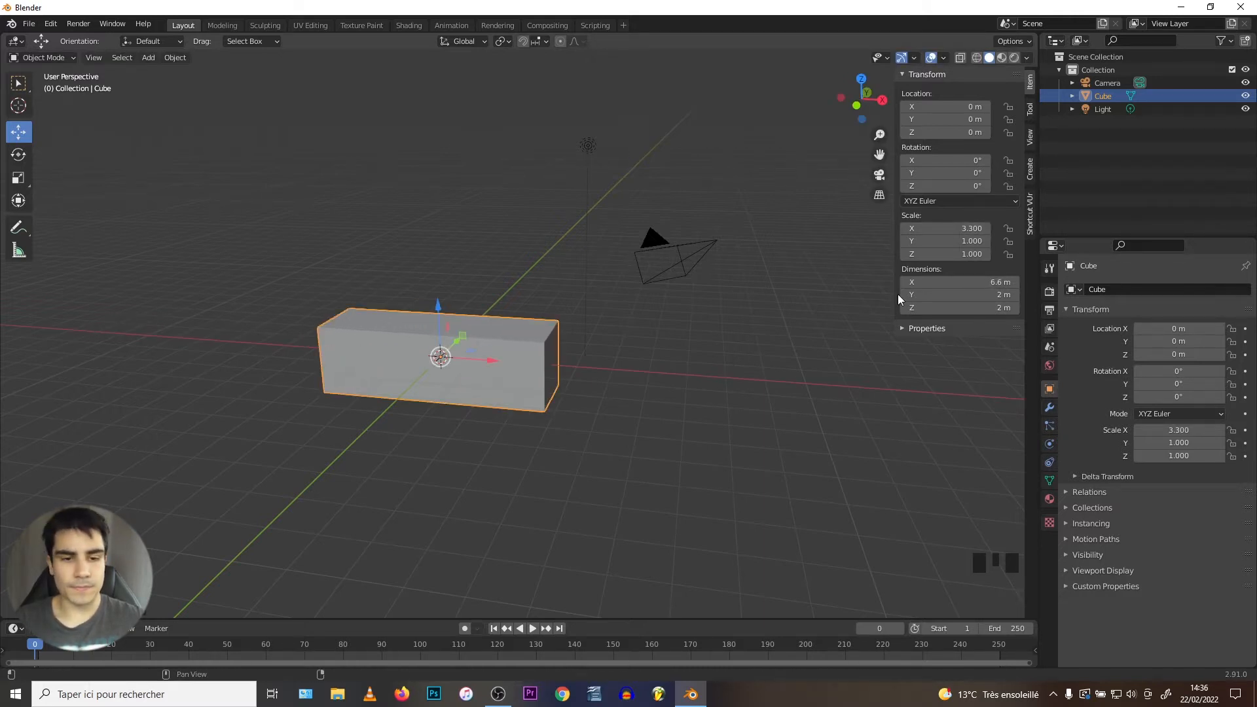
# Bevel the upper short edge at the +X end of the box with its 3.3 scale unapplied
pyautogui.press('Tab')
pyautogui.click(558, 352)
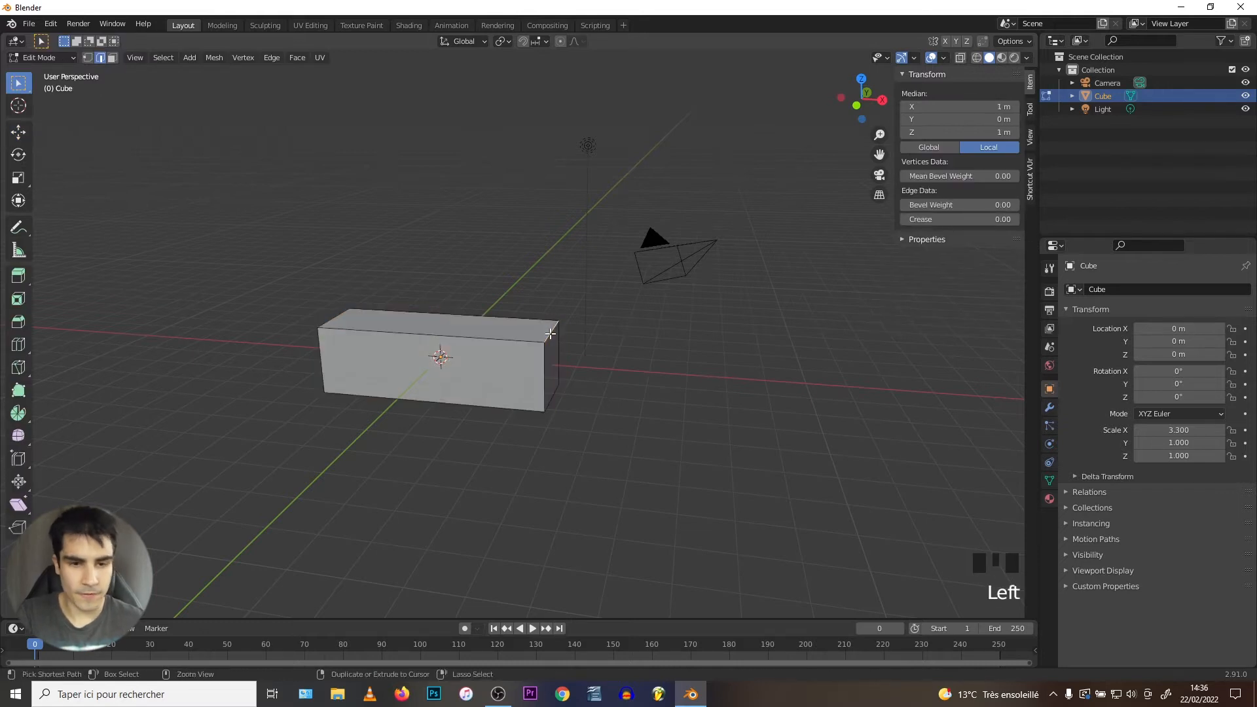
pyautogui.hotkey('ctrl', 'b')
pyautogui.click(431, 340)
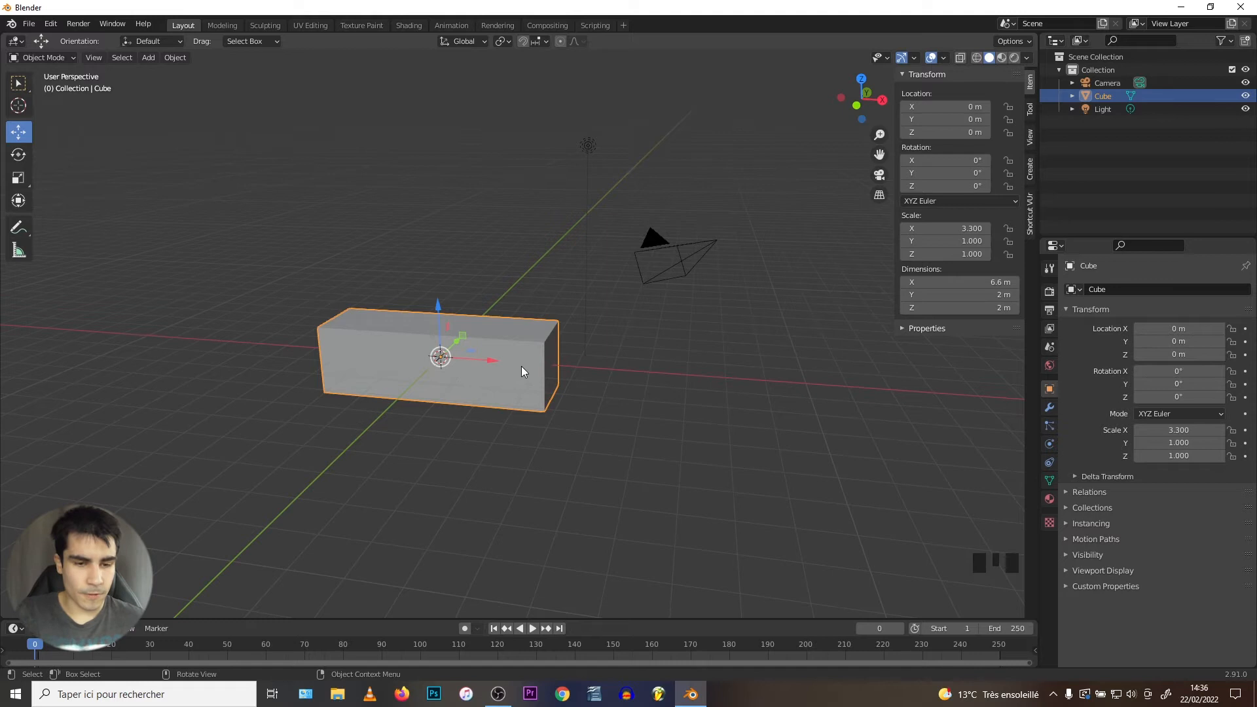
# Apply the Scale transform to the 6.6 m long box
pyautogui.hotkey('ctrl', 'a')
pyautogui.click(521, 366)
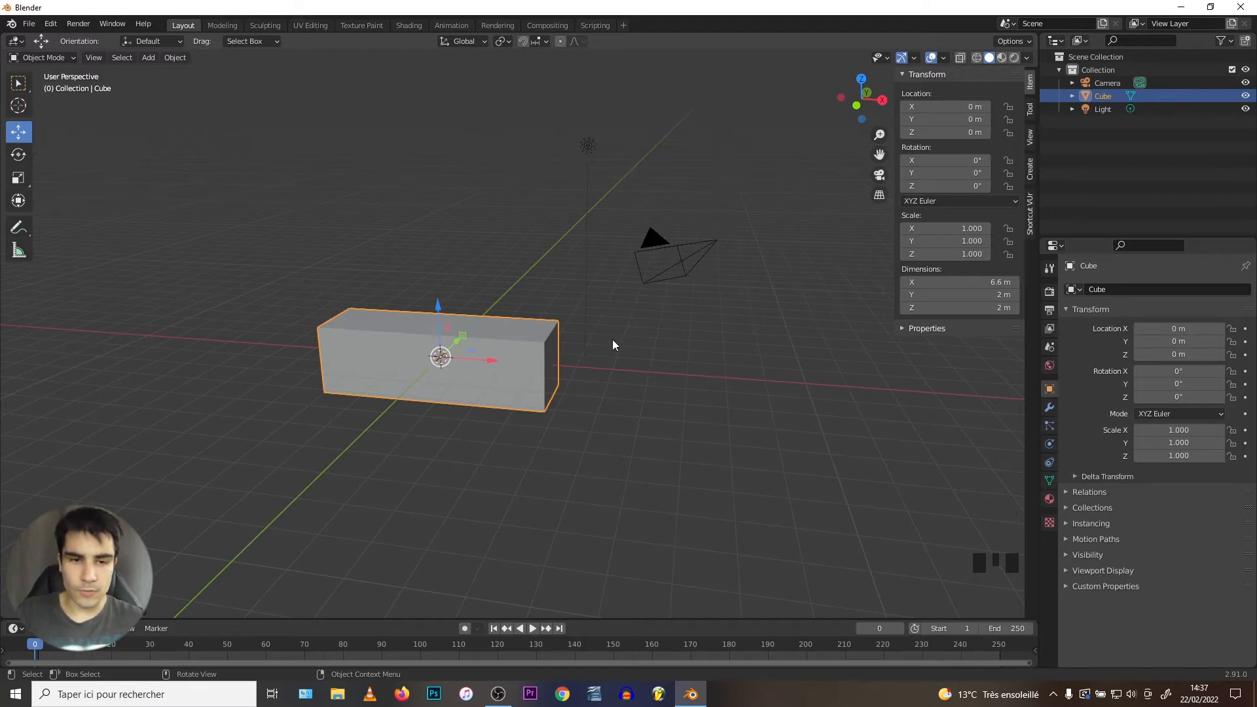
# Delete the stretched box and add a new default cube
pyautogui.press('Delete')
pyautogui.hotkey('shift', 'a')
pyautogui.click(642, 352)
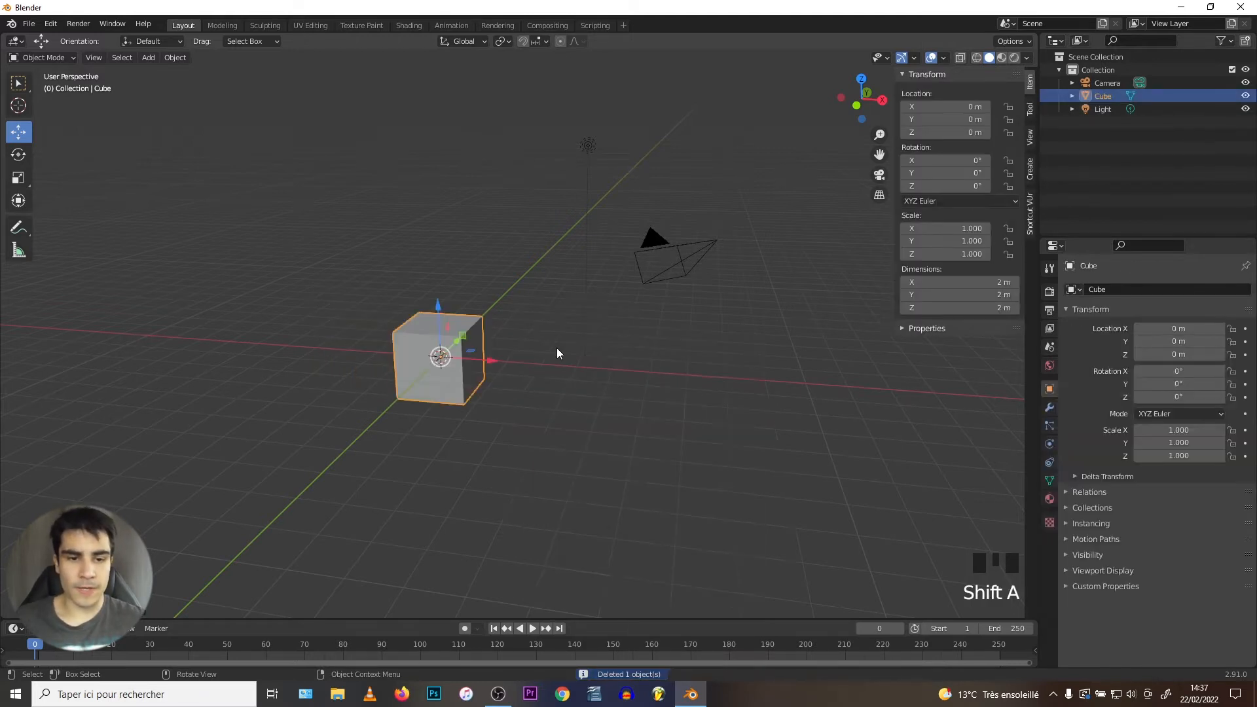
# Stretch the new cube's whole mesh along the X axis in Edit Mode, returning to Object Mode
pyautogui.scroll(2, 407, 344)
pyautogui.press('Tab')
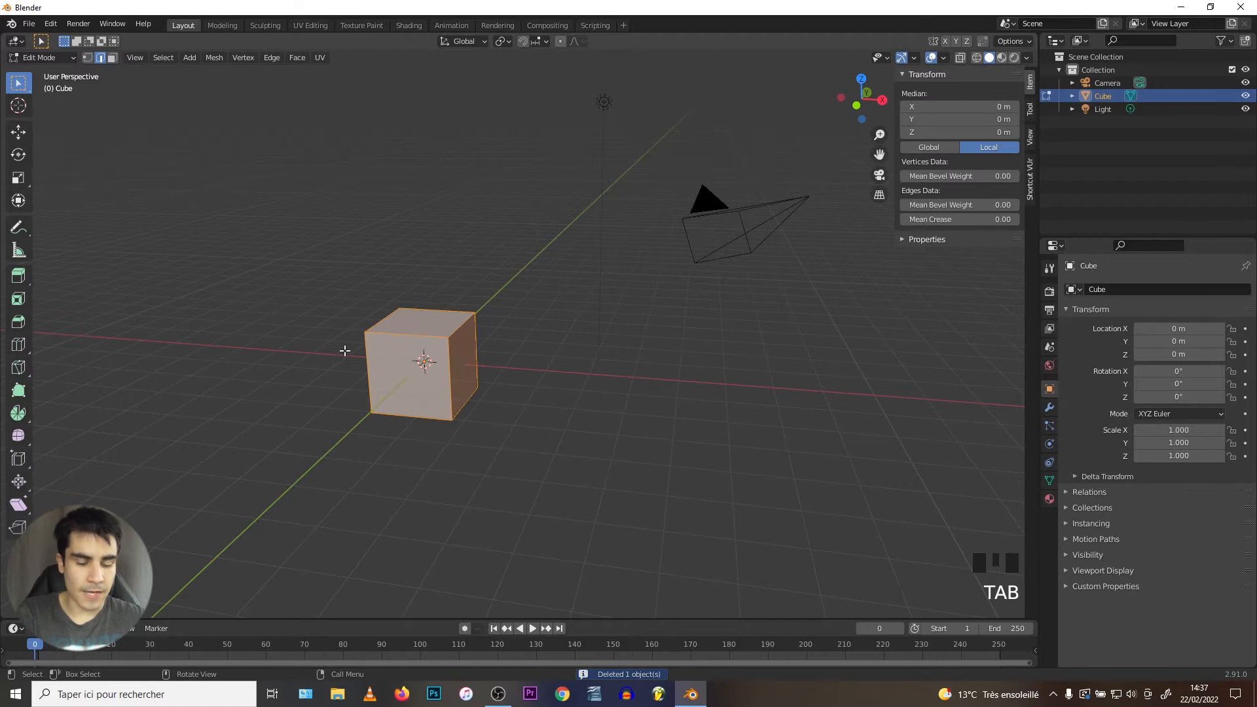
pyautogui.press('s')
pyautogui.press('x')
pyautogui.click(92, 336)
pyautogui.press('Tab')
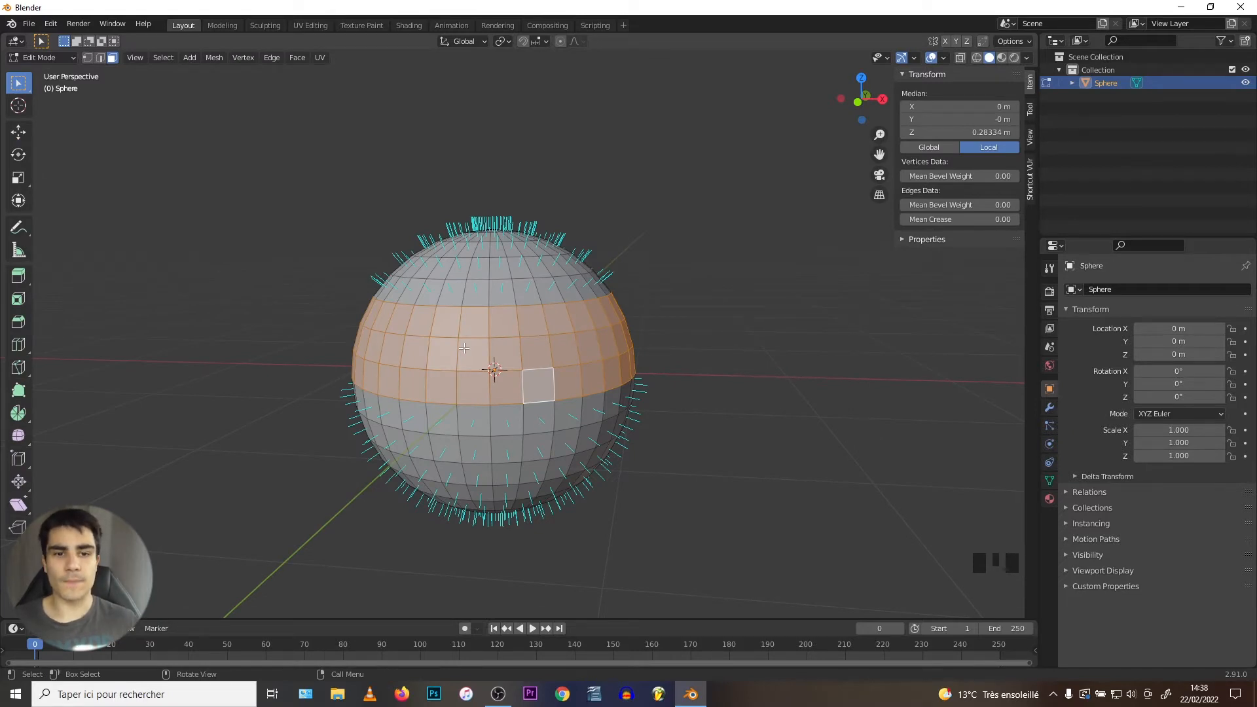
# Turn on the vertex and split normals overlays for the sphere and switch both off again
pyautogui.moveTo(490, 317); pyautogui.dragTo(669, 284, button='middle')
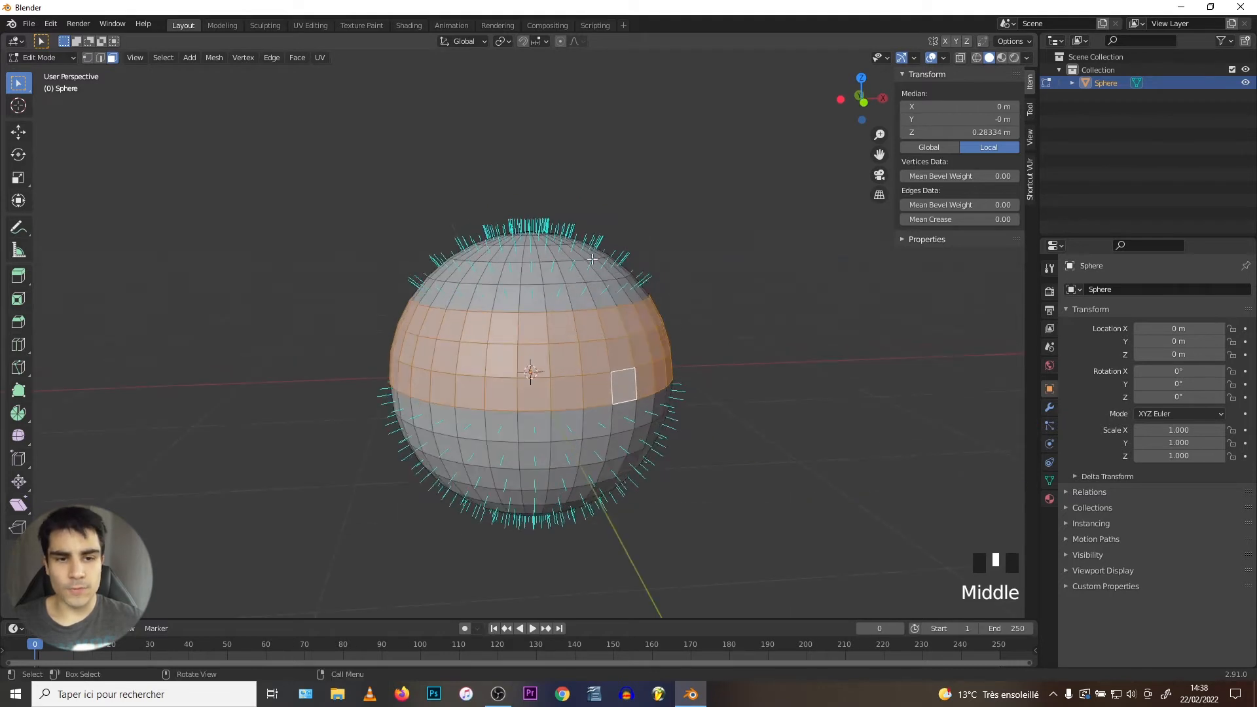
pyautogui.click(945, 58)
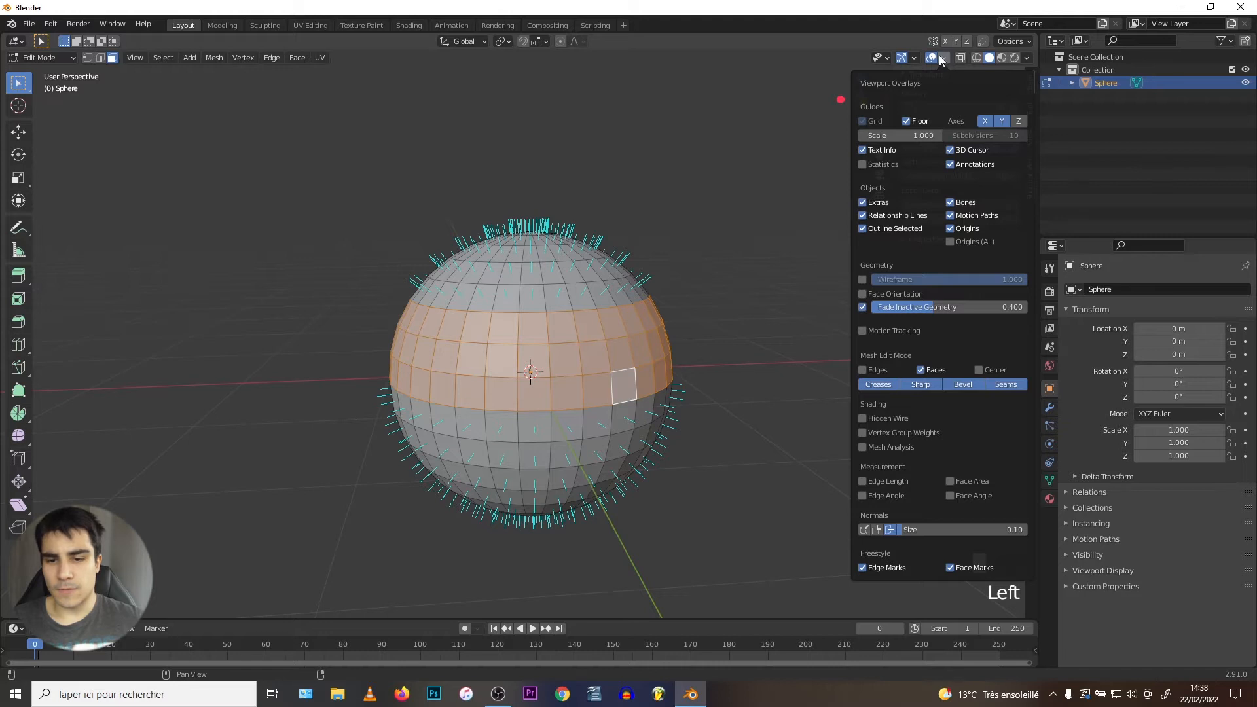
pyautogui.click(878, 529)
pyautogui.click(865, 529)
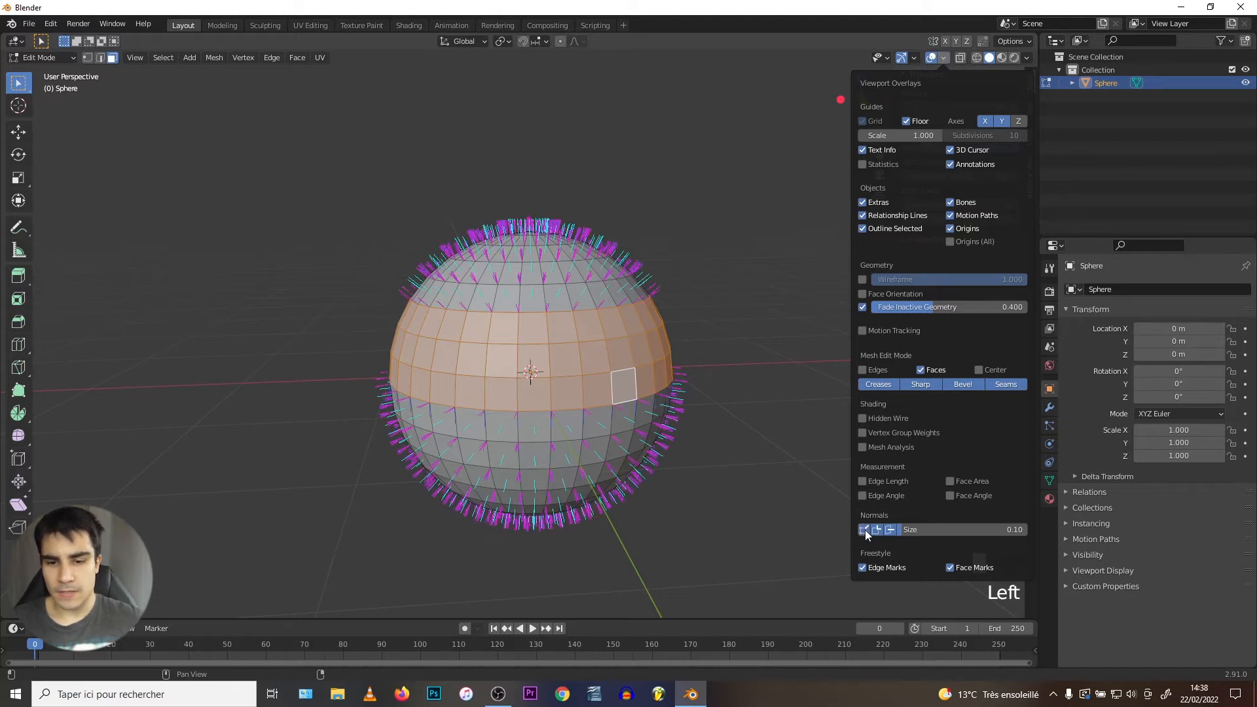
pyautogui.click(878, 529)
pyautogui.click(865, 529)
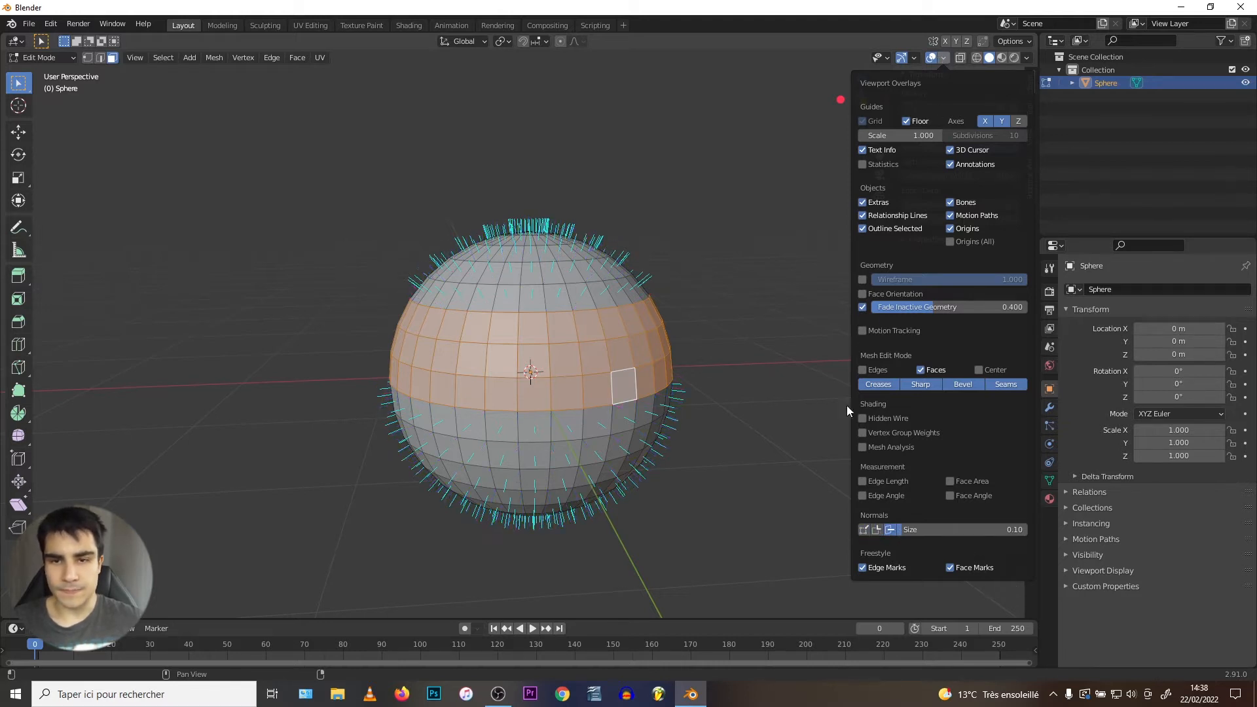
# Examine the face normals around the selected middle band of the sphere from close up and from different sides
pyautogui.scroll(6, 414, 389)
pyautogui.scroll(-1, 415, 390)
pyautogui.scroll(2, 415, 389)
pyautogui.moveTo(415, 390)
pyautogui.mouseDown(button='middle')
pyautogui.moveTo(603, 380)
pyautogui.moveTo(421, 340)
pyautogui.moveTo(414, 371)
pyautogui.mouseUp(button='middle')
pyautogui.scroll(1, 421, 341)
pyautogui.scroll(-5, 420, 336)
pyautogui.scroll(-2, 641, 364)
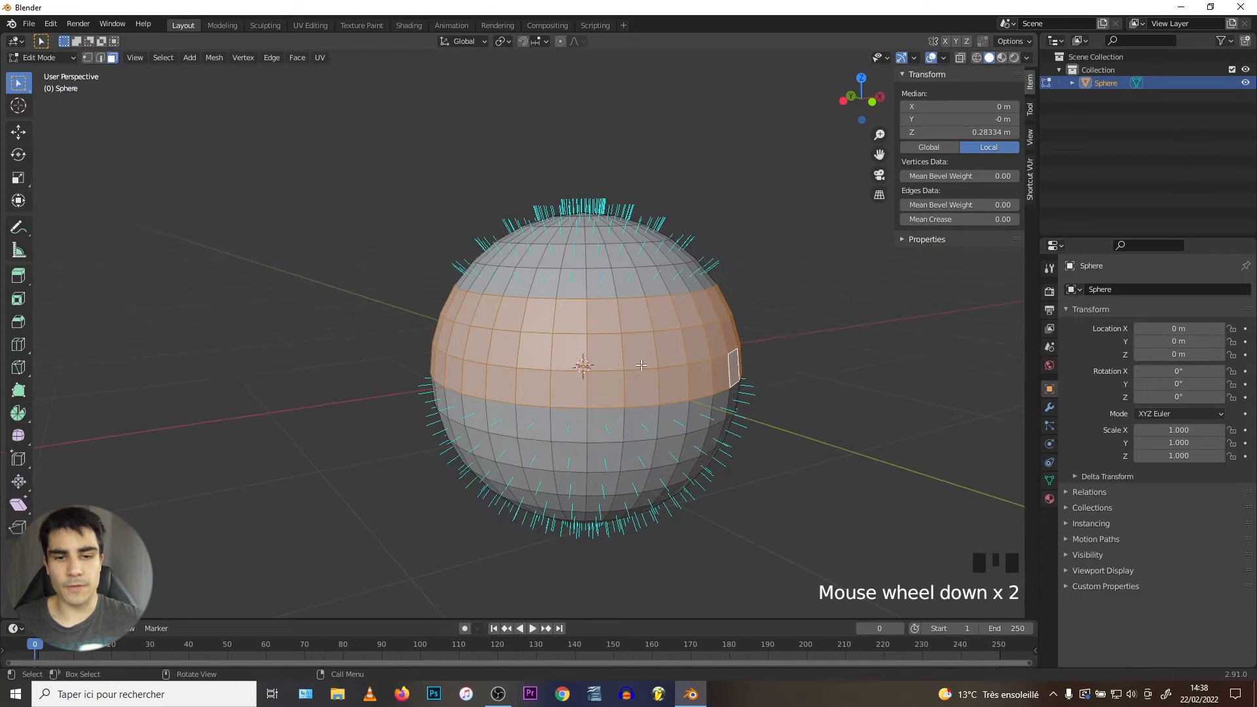
pyautogui.moveTo(627, 356); pyautogui.dragTo(572, 353, button='middle')
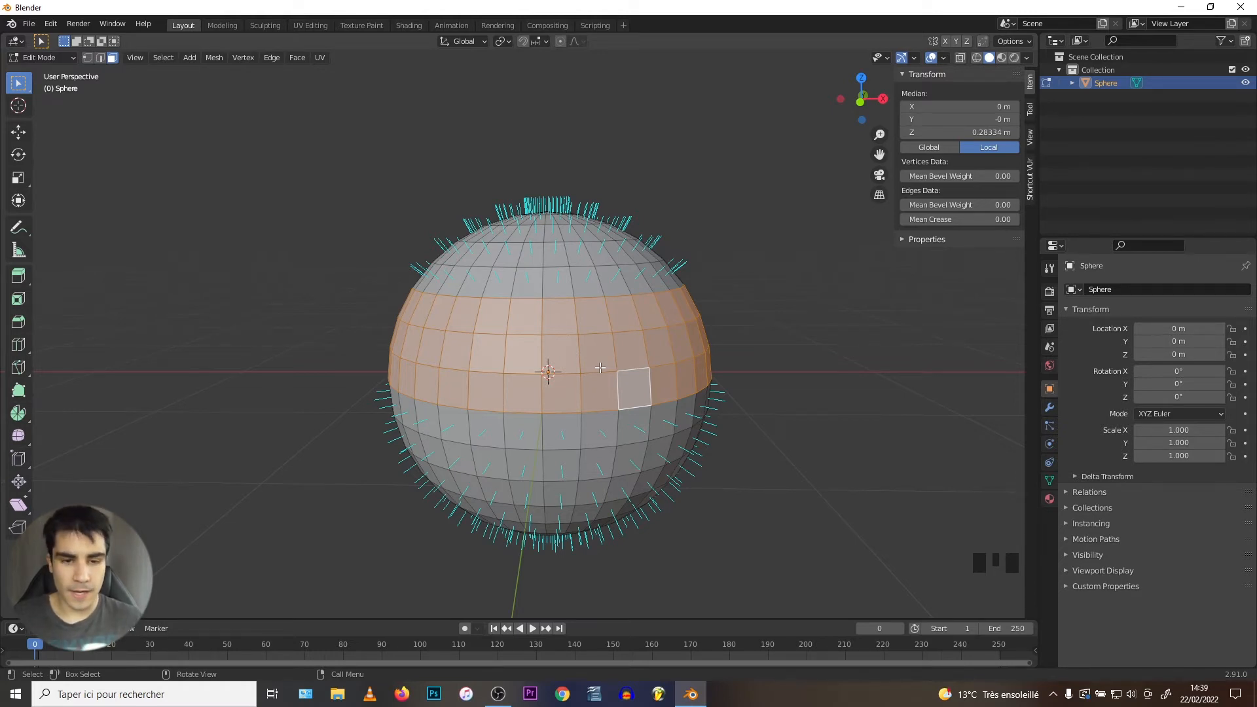
# Flip the normals of the sphere's selected middle band of faces and undo the flip
pyautogui.hotkey('alt', 'n')
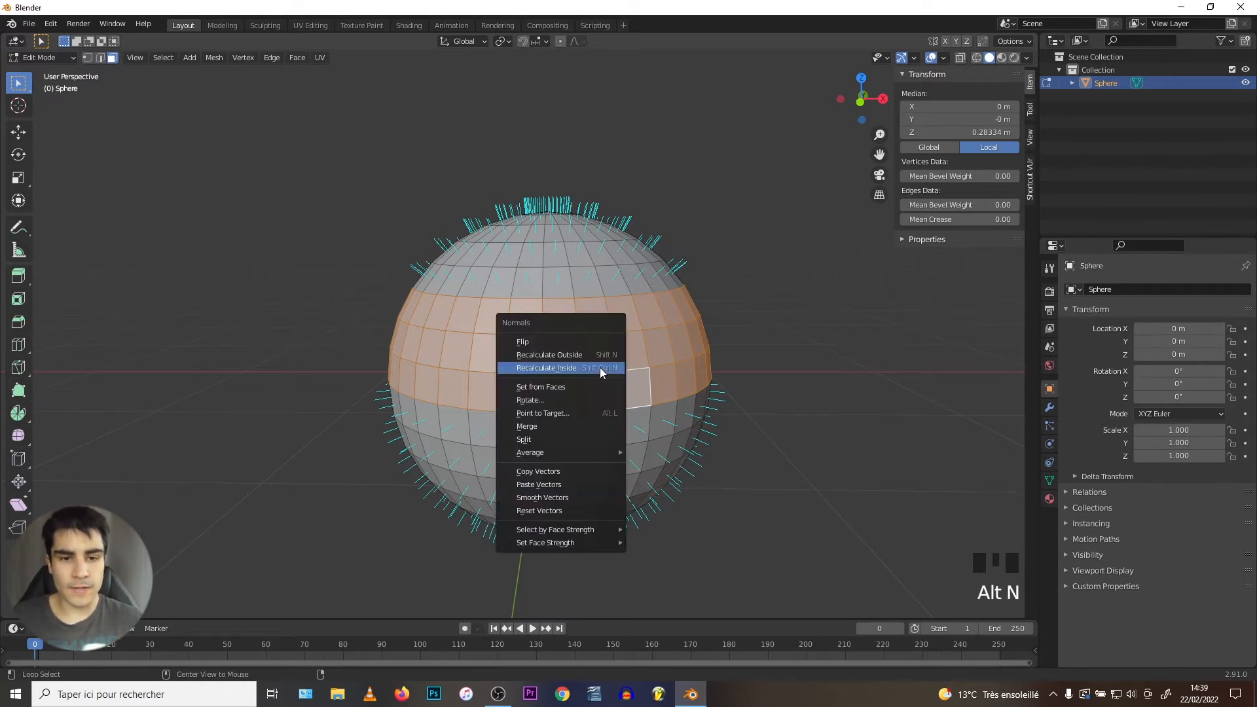
pyautogui.click(552, 341)
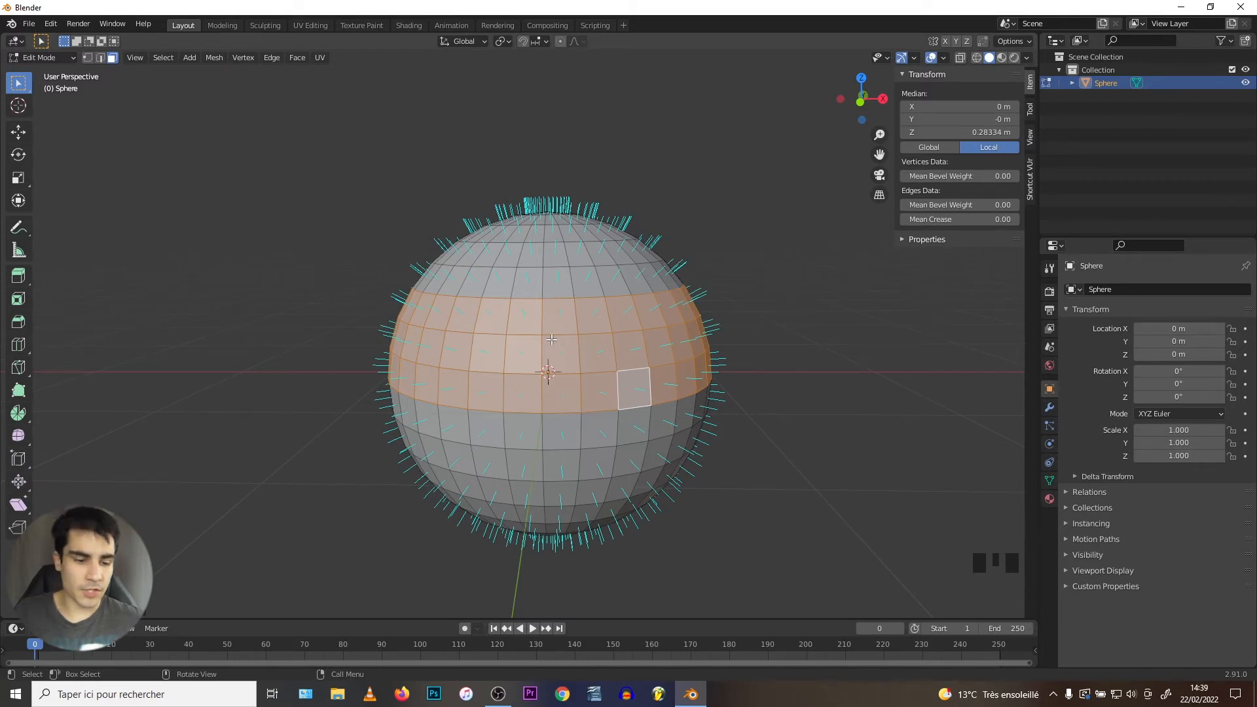
pyautogui.hotkey('ctrl', 'z')
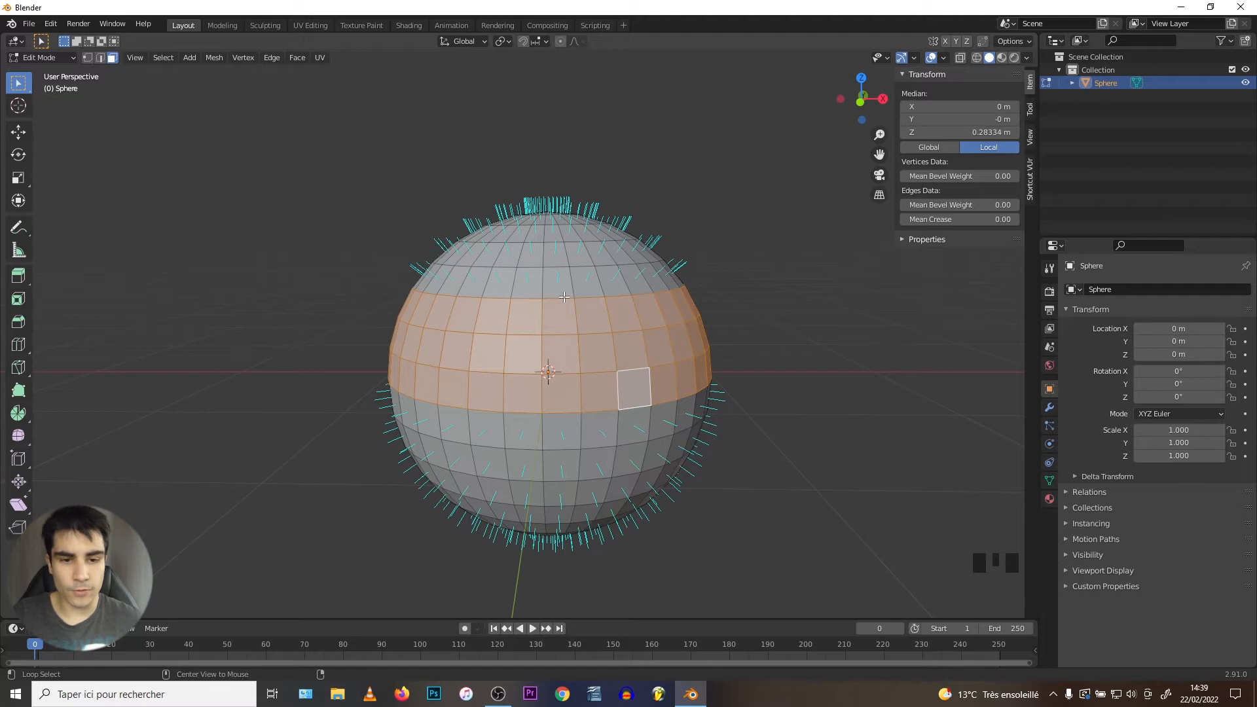
# Recalculate the normals of the sphere's selected middle band of faces to the outside
pyautogui.hotkey('alt', 'n')
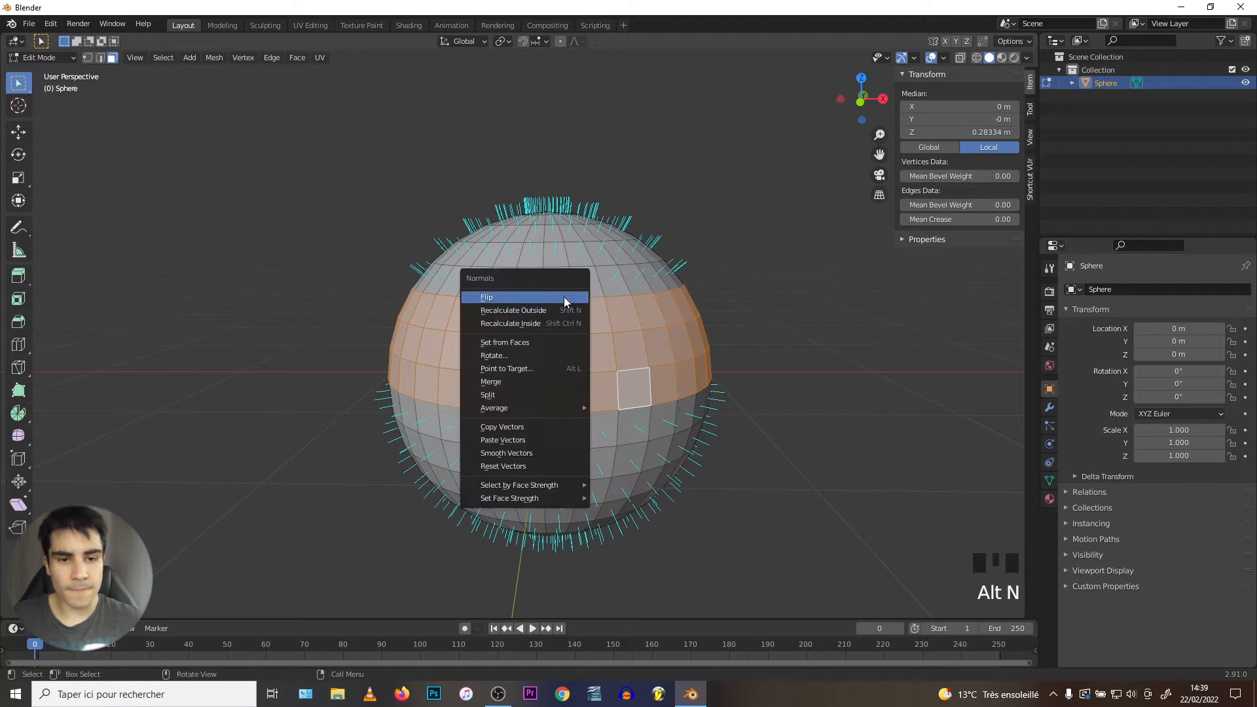
pyautogui.click(525, 310)
pyautogui.moveTo(419, 327); pyautogui.dragTo(497, 376, button='middle')
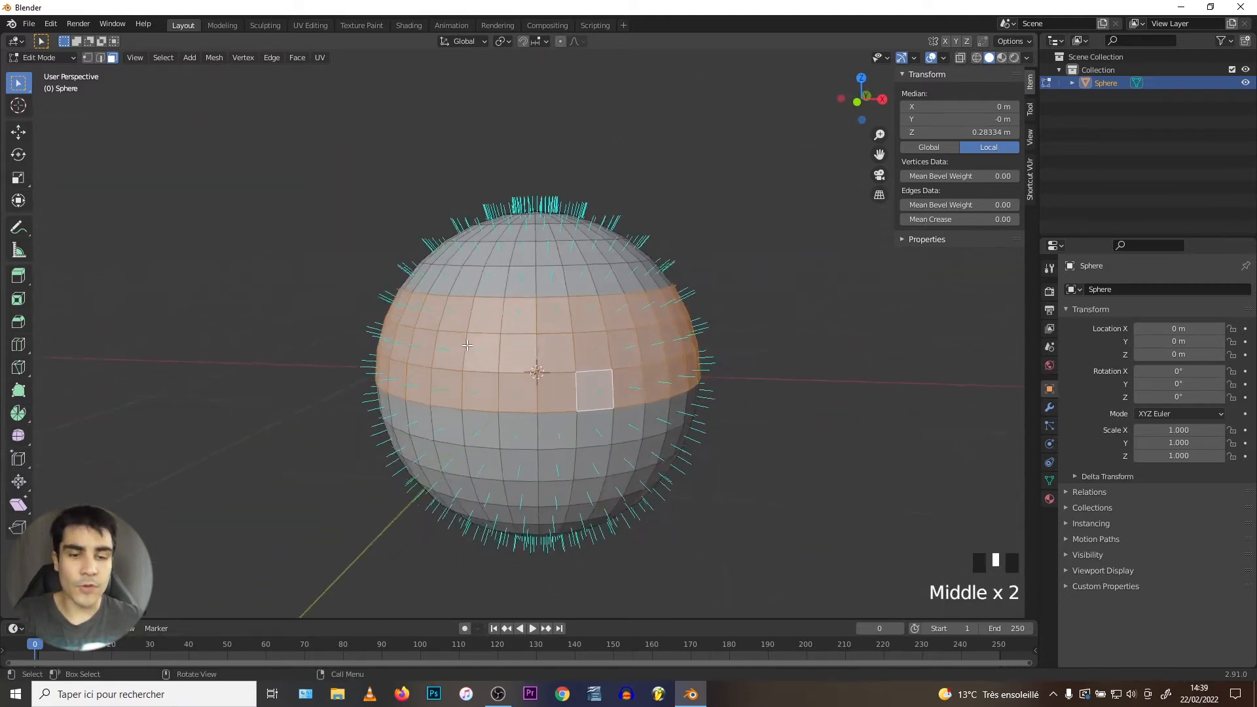
pyautogui.press('a')
pyautogui.press('a')
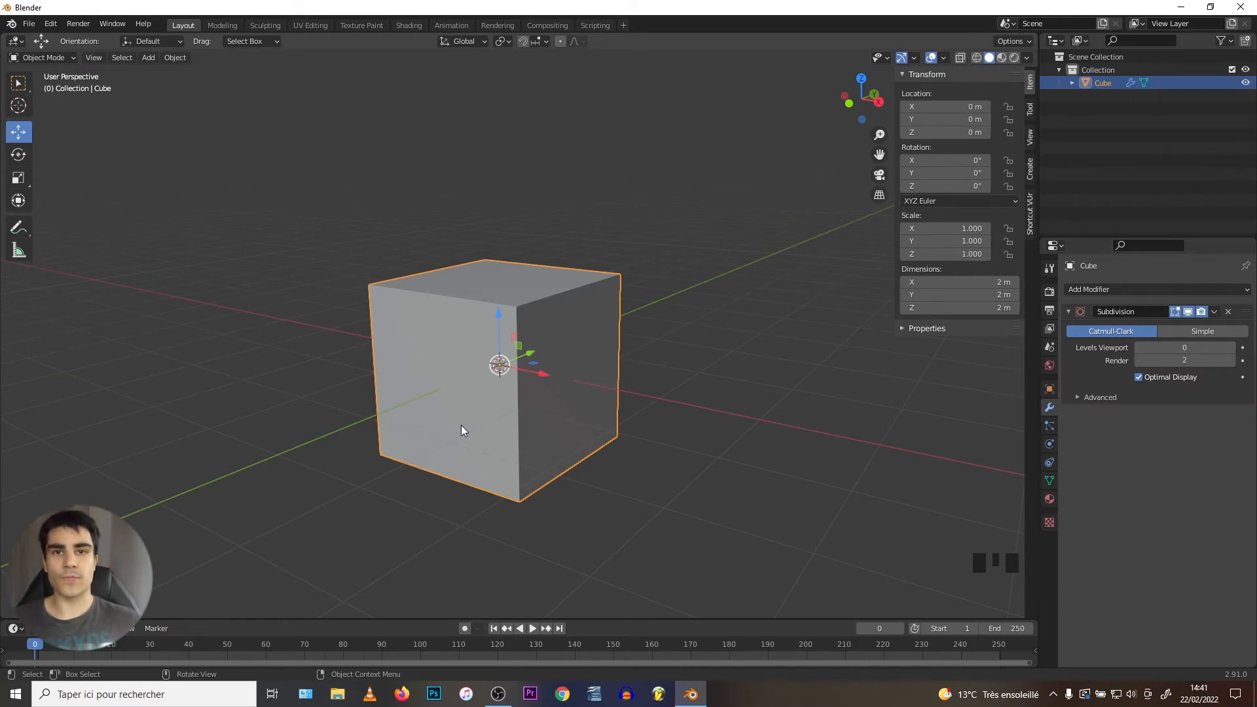
# Set the viewport levels of the cube's Subdivision modifier to 2
pyautogui.click(1233, 352)
pyautogui.click(1233, 353)
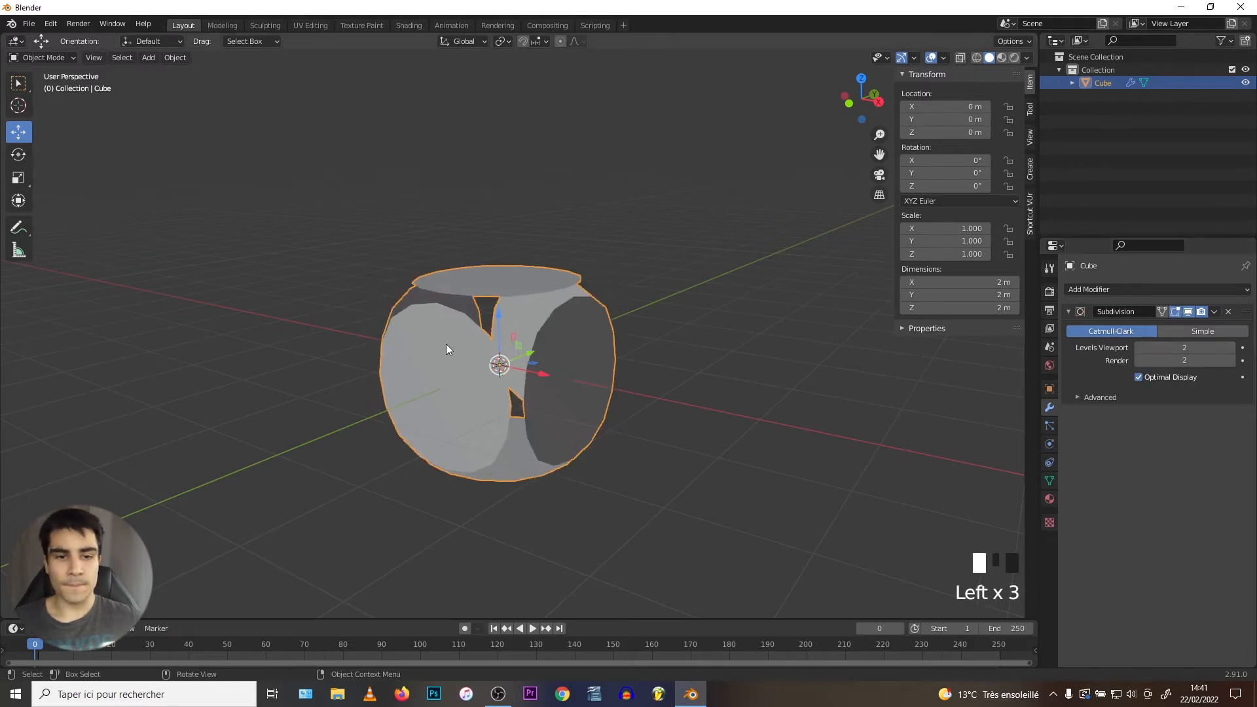
# Move one of the overlapping corner edges away from the subdivided cube and check the opened faces in Object Mode
pyautogui.moveTo(626, 337); pyautogui.dragTo(473, 346, button='middle')
pyautogui.press('Tab')
pyautogui.scroll(1, 585, 317)
pyautogui.press('z')
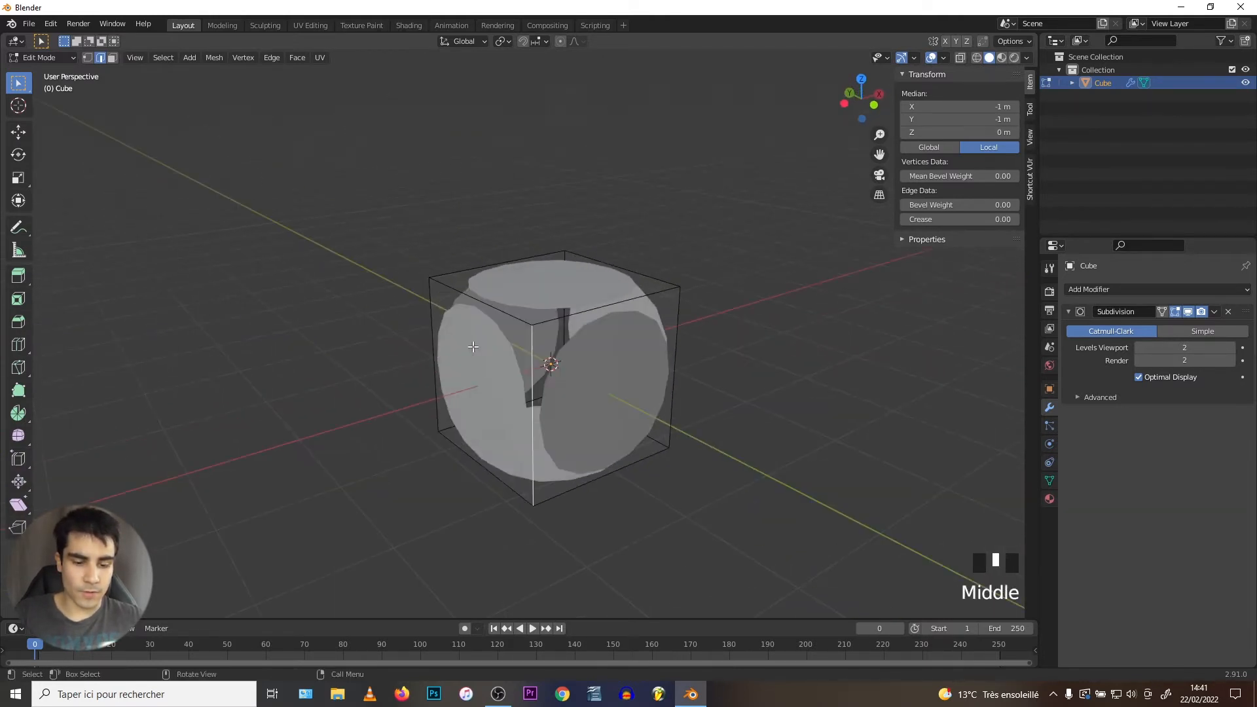
pyautogui.press('g')
pyautogui.click(483, 373)
pyautogui.press('z')
pyautogui.scroll(-1, 633, 360)
pyautogui.scroll(1, 629, 359)
pyautogui.press('Tab')
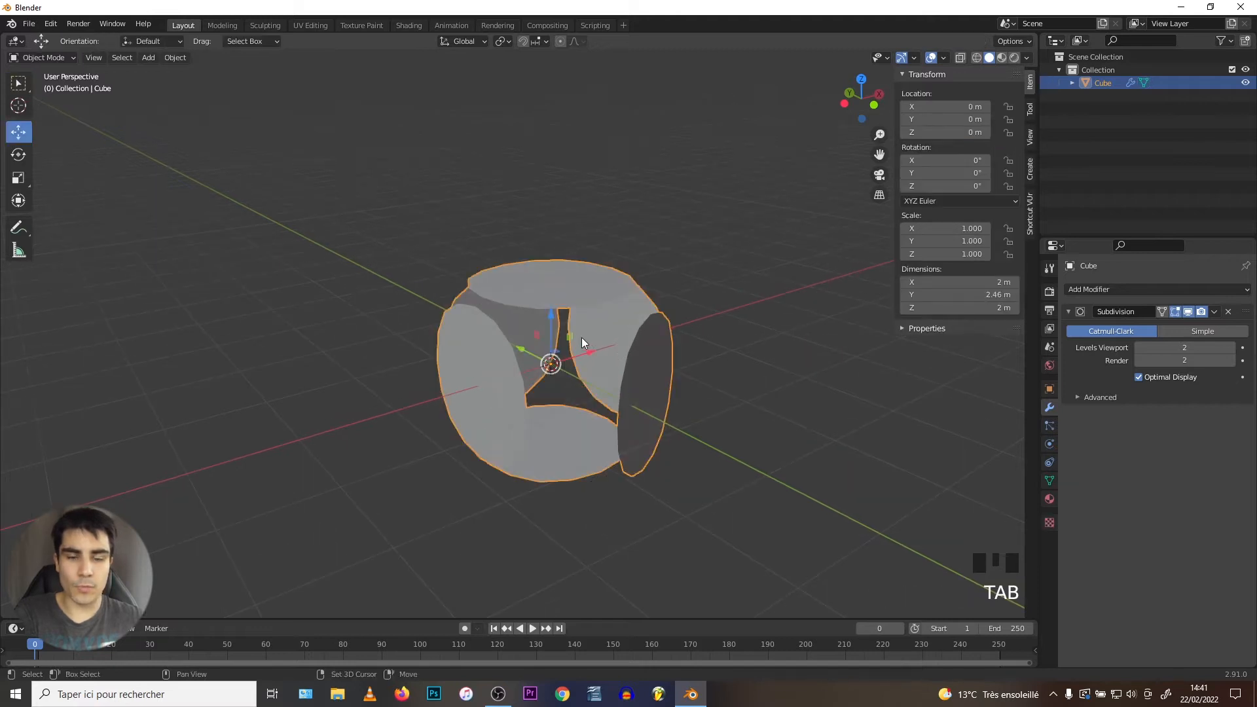
pyautogui.keyDown('shift'); pyautogui.moveTo(586, 337); pyautogui.dragTo(556, 340, button='middle'); pyautogui.keyUp('shift')
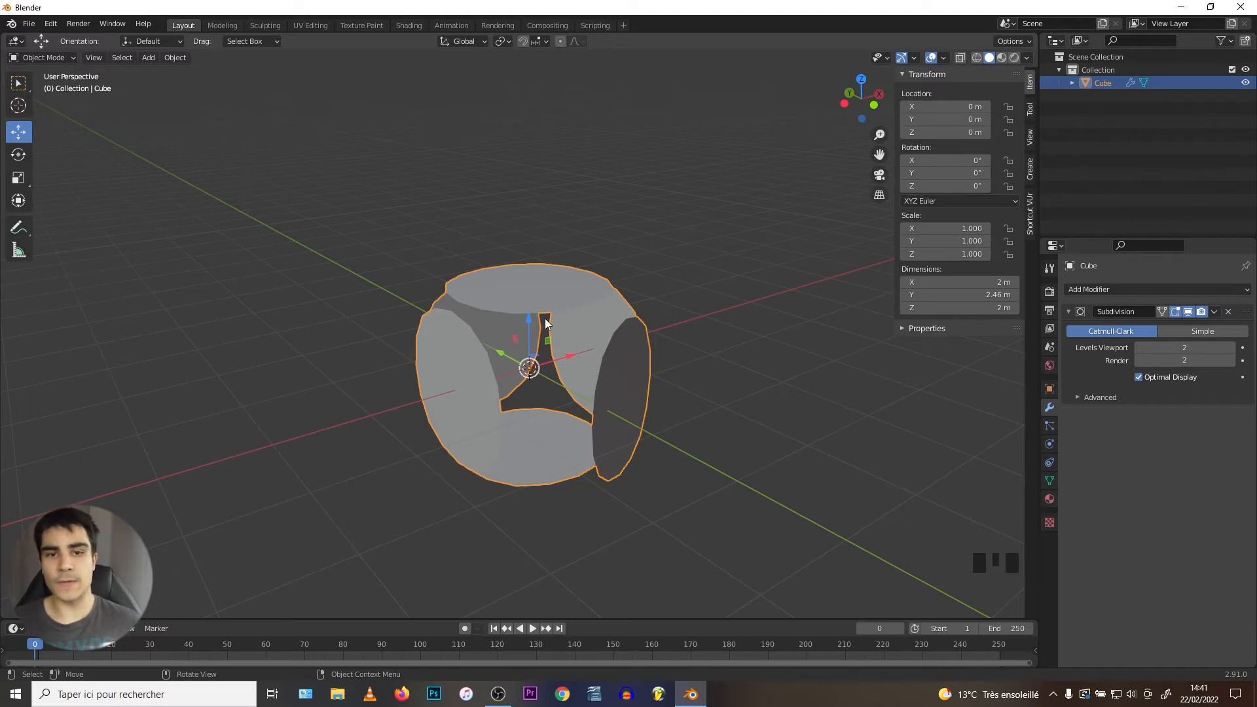
# Undo the displacement of the cube's vertical corner edge in Edit Mode
pyautogui.moveTo(486, 332); pyautogui.dragTo(517, 329, button='middle')
pyautogui.press('Tab')
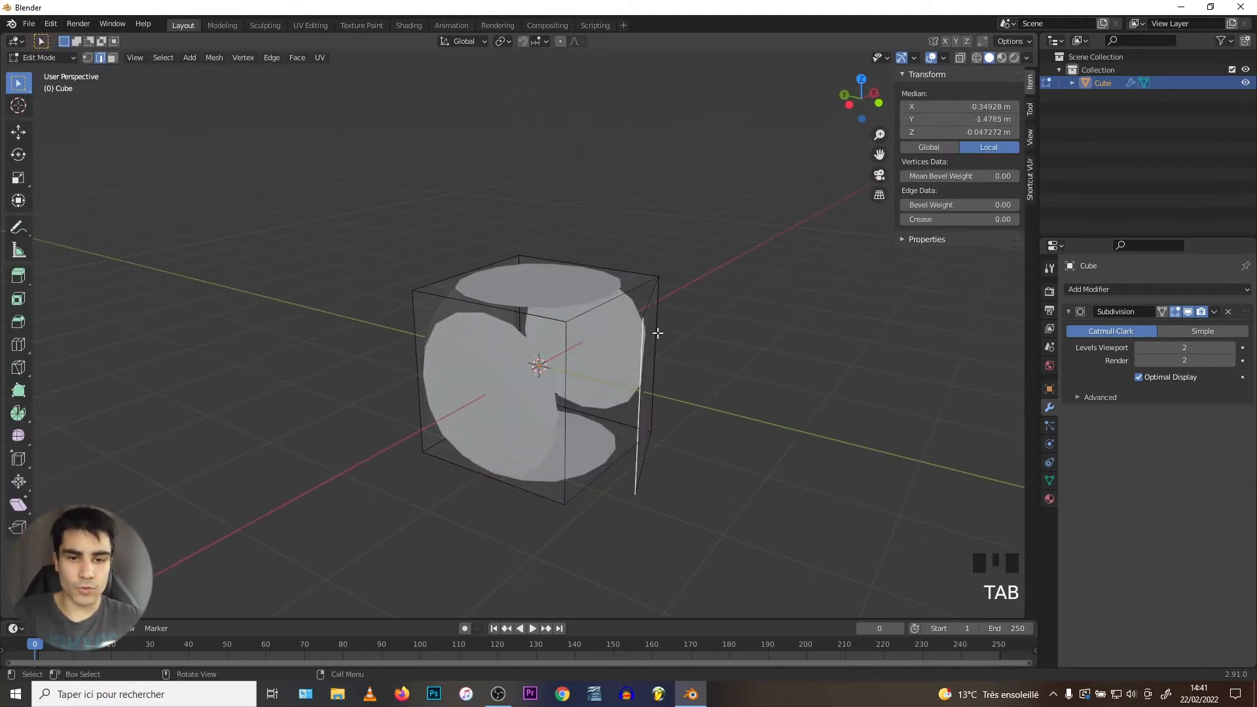
pyautogui.hotkey('ctrl', 'z')
pyautogui.hotkey('ctrl', 'z')
pyautogui.hotkey('ctrl', 'z')
pyautogui.hotkey('ctrl', 'z')
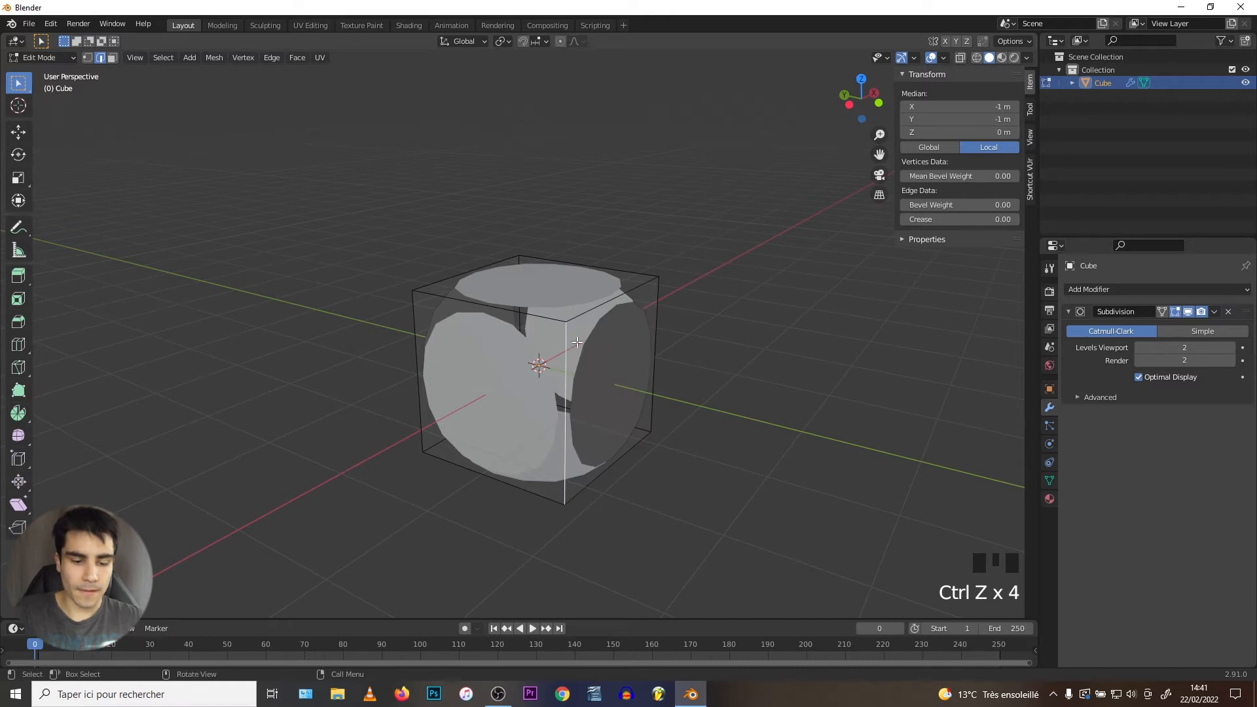
pyautogui.press('g')
pyautogui.press('Escape')
pyautogui.scroll(2, 194, 173)
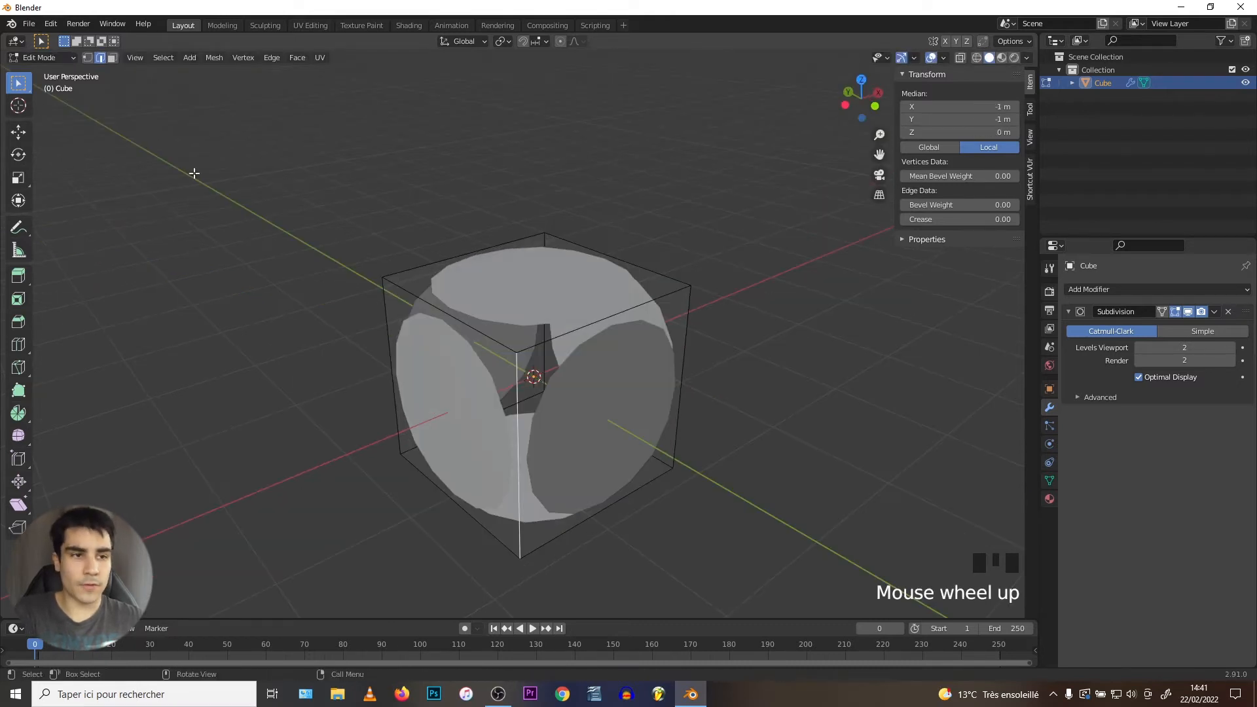
# Switch the cube to vertex selection with wireframe display and clear the current selection
pyautogui.click(91, 57)
pyautogui.press('z')
pyautogui.moveTo(458, 322)
pyautogui.mouseDown(button='middle')
pyautogui.moveTo(280, 314)
pyautogui.moveTo(365, 323)
pyautogui.mouseUp(button='middle')
pyautogui.click(368, 317)
pyautogui.scroll(2, 370, 311)
# Circle-select the overlapping vertices at one top corner of the cube and merge them at their center
pyautogui.press('c')
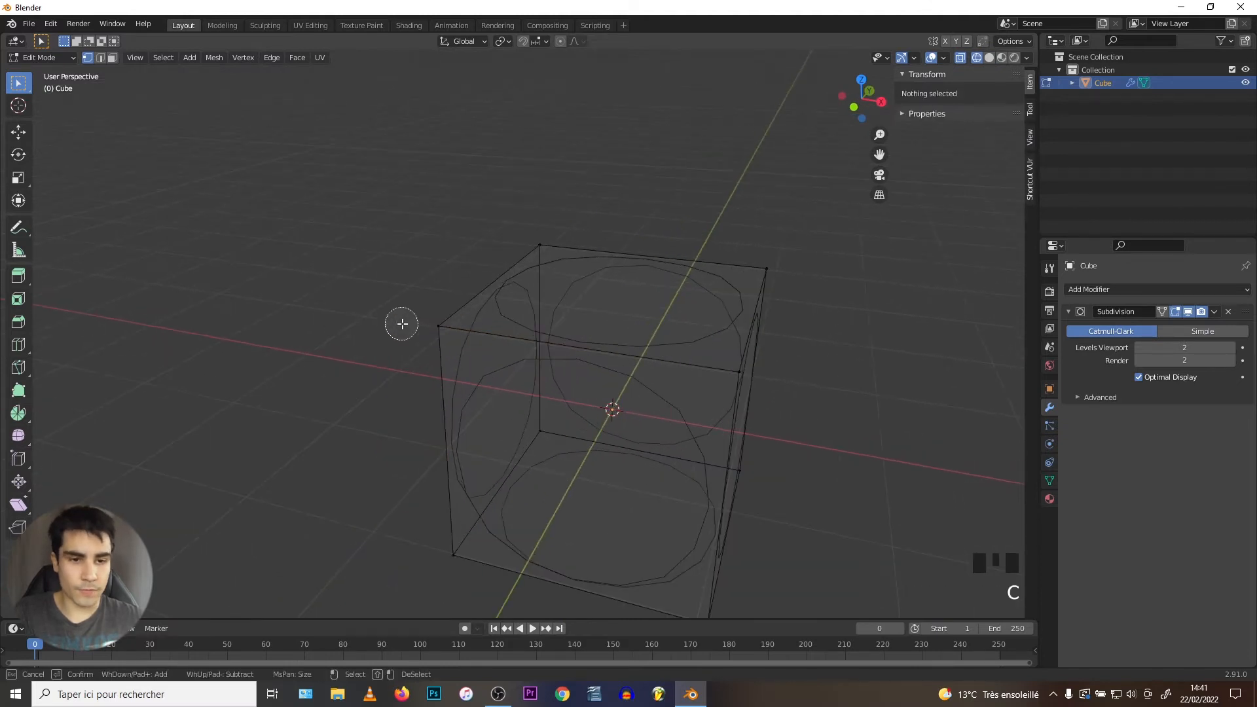
pyautogui.click(440, 326)
pyautogui.rightClick(439, 325)
pyautogui.scroll(3, 425, 324)
pyautogui.scroll(-1, 406, 323)
pyautogui.press('c')
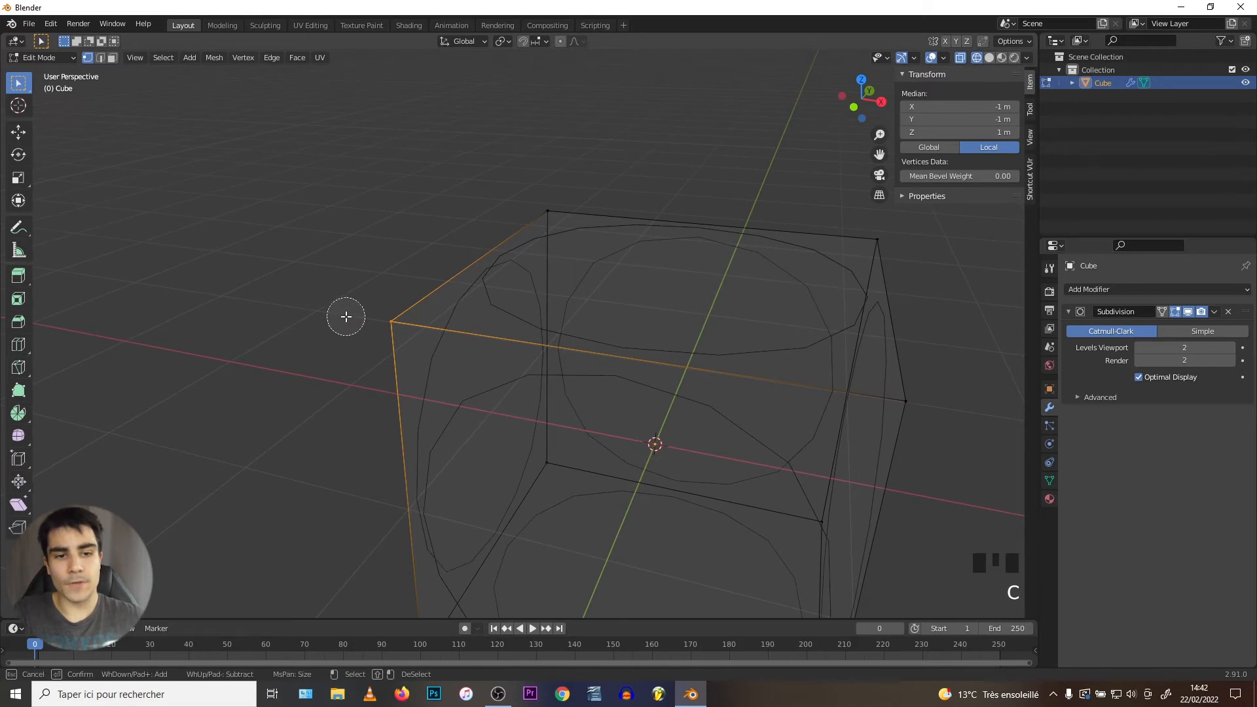
pyautogui.rightClick(369, 318)
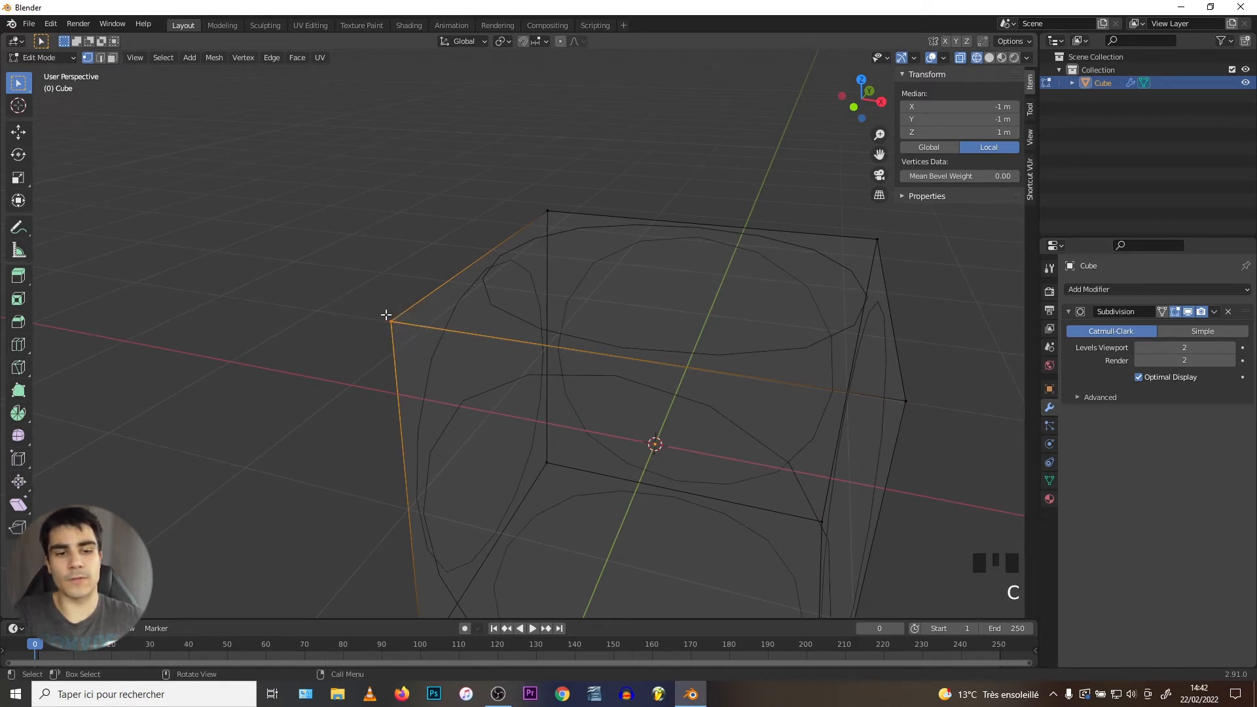
pyautogui.rightClick(387, 315)
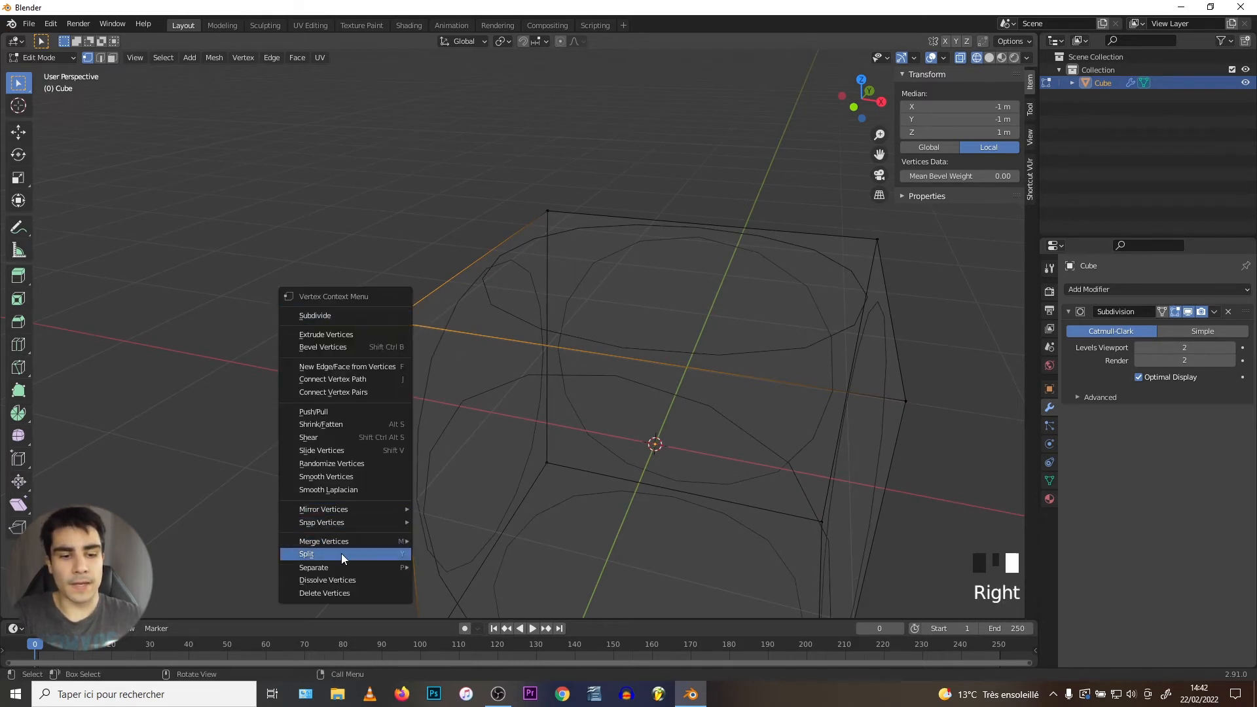
pyautogui.moveTo(347, 540)
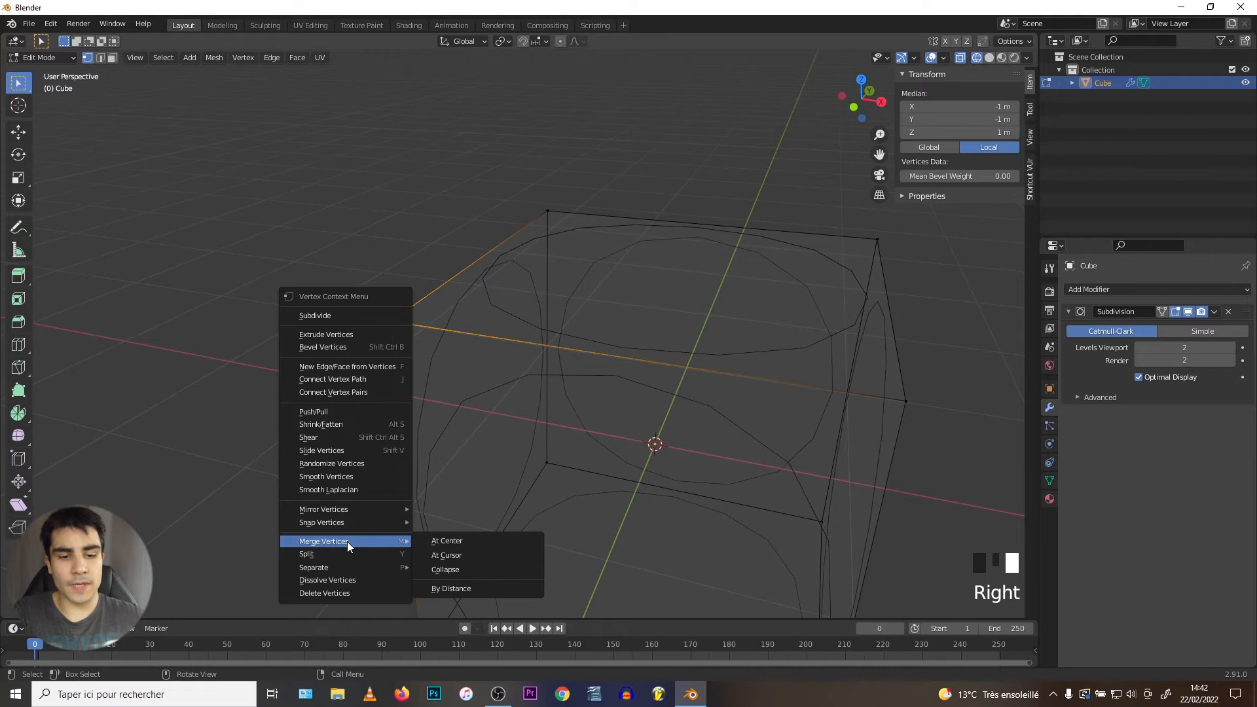
pyautogui.click(451, 540)
# Check the merged corner in solid shading, and merge the overlapping vertices at a neighbouring top corner of the cube
pyautogui.press('z')
pyautogui.moveTo(415, 351)
pyautogui.mouseDown(button='middle')
pyautogui.moveTo(457, 321)
pyautogui.moveTo(511, 327)
pyautogui.mouseUp(button='middle')
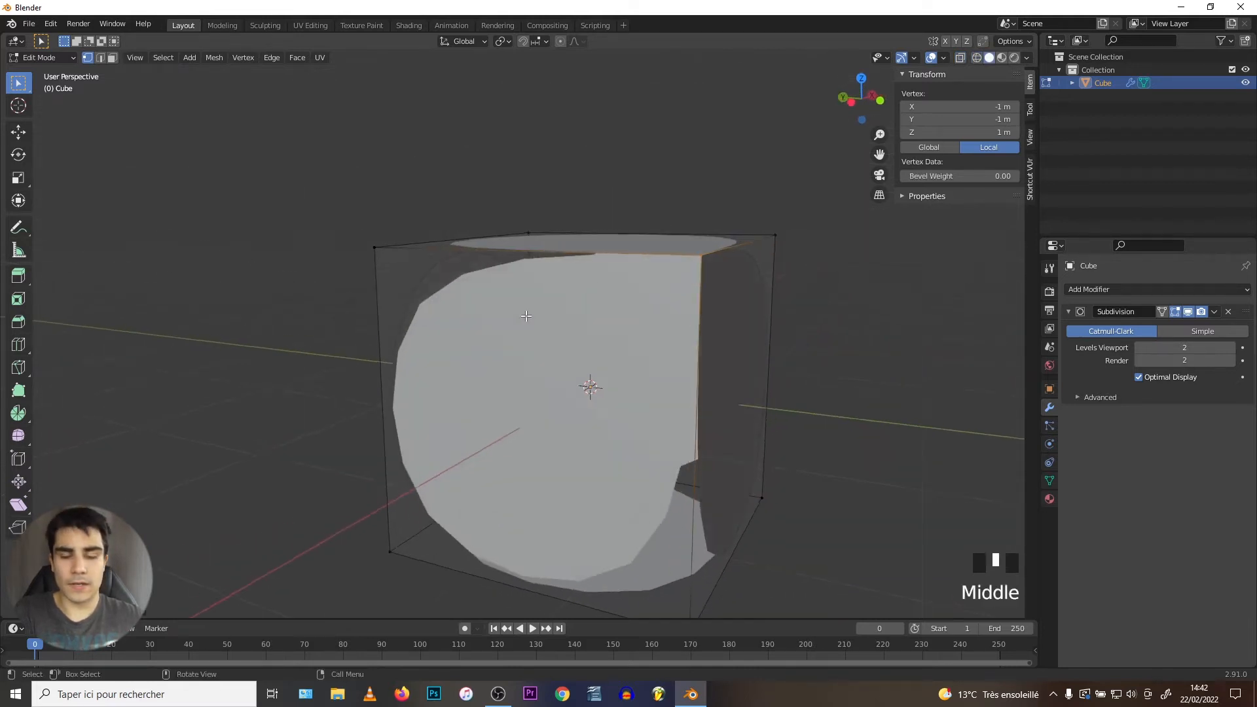
pyautogui.scroll(2, 576, 321)
pyautogui.scroll(-2, 335, 306)
pyautogui.press('z')
pyautogui.click(176, 273)
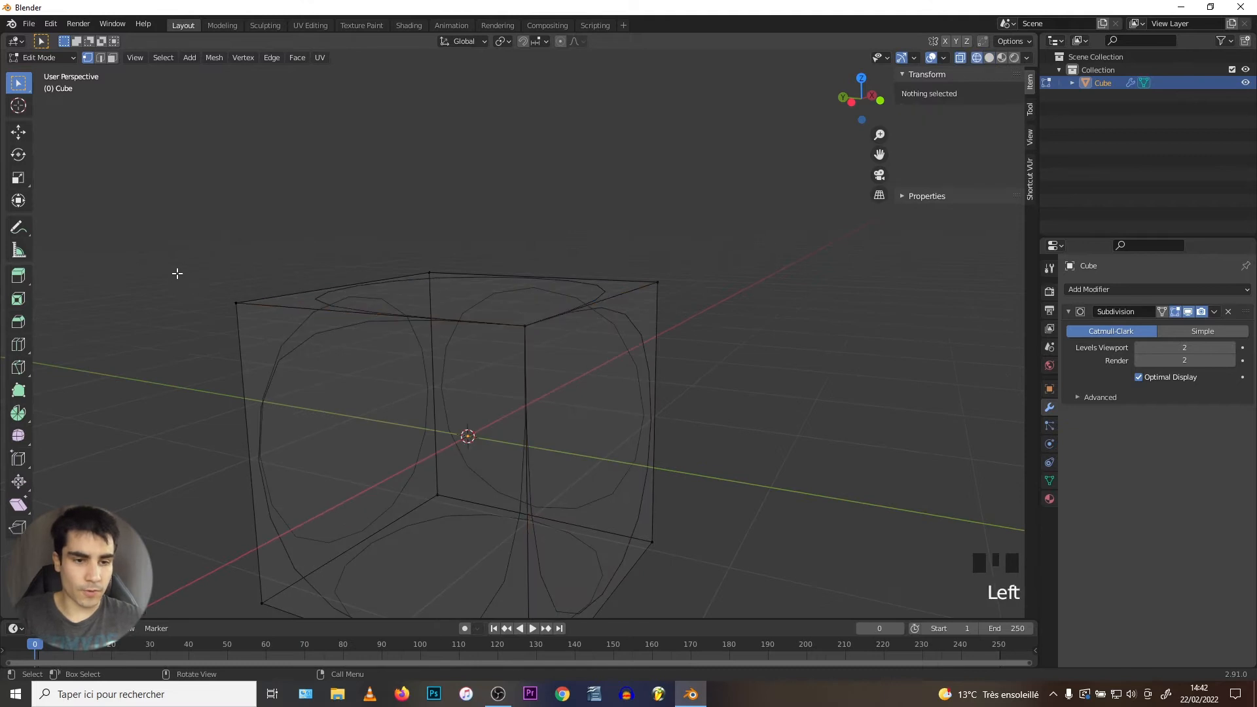
pyautogui.click(224, 298)
pyautogui.rightClick(222, 301)
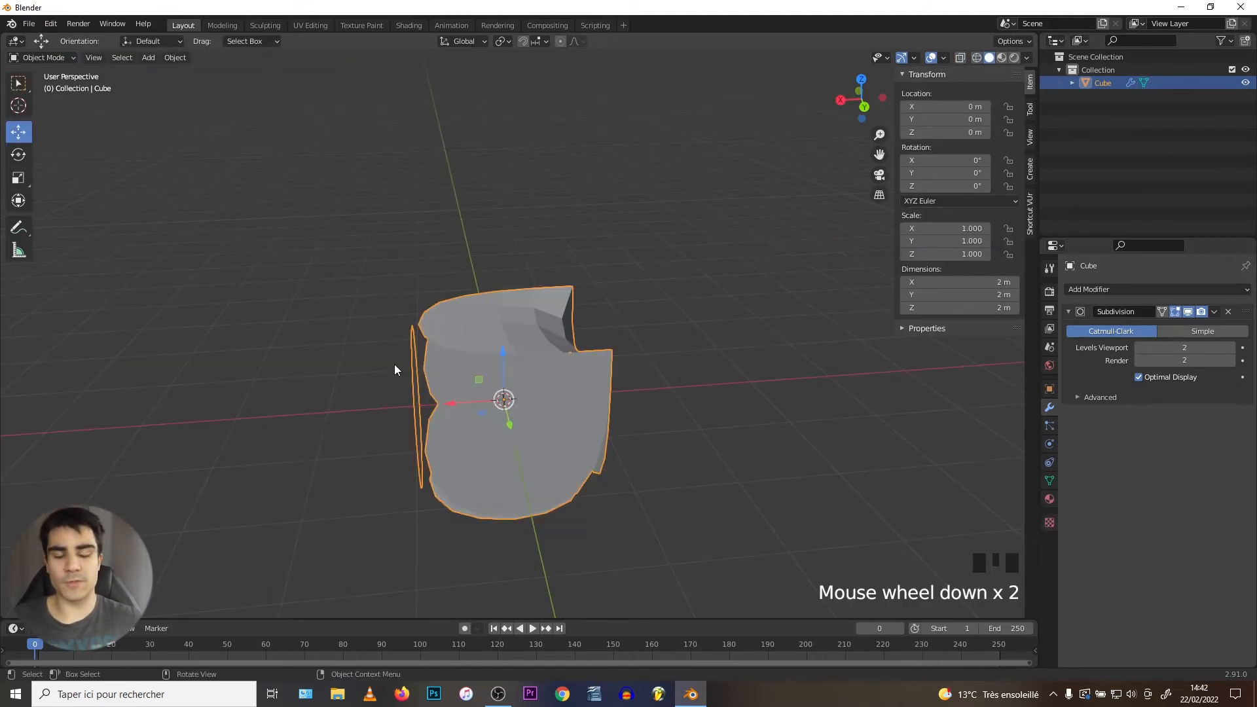
# Pull a bottom corner vertex of the cube away from the mesh in Edit Mode and undo the move
pyautogui.moveTo(483, 315); pyautogui.dragTo(402, 359, button='middle')
pyautogui.press('Tab')
pyautogui.click(550, 513)
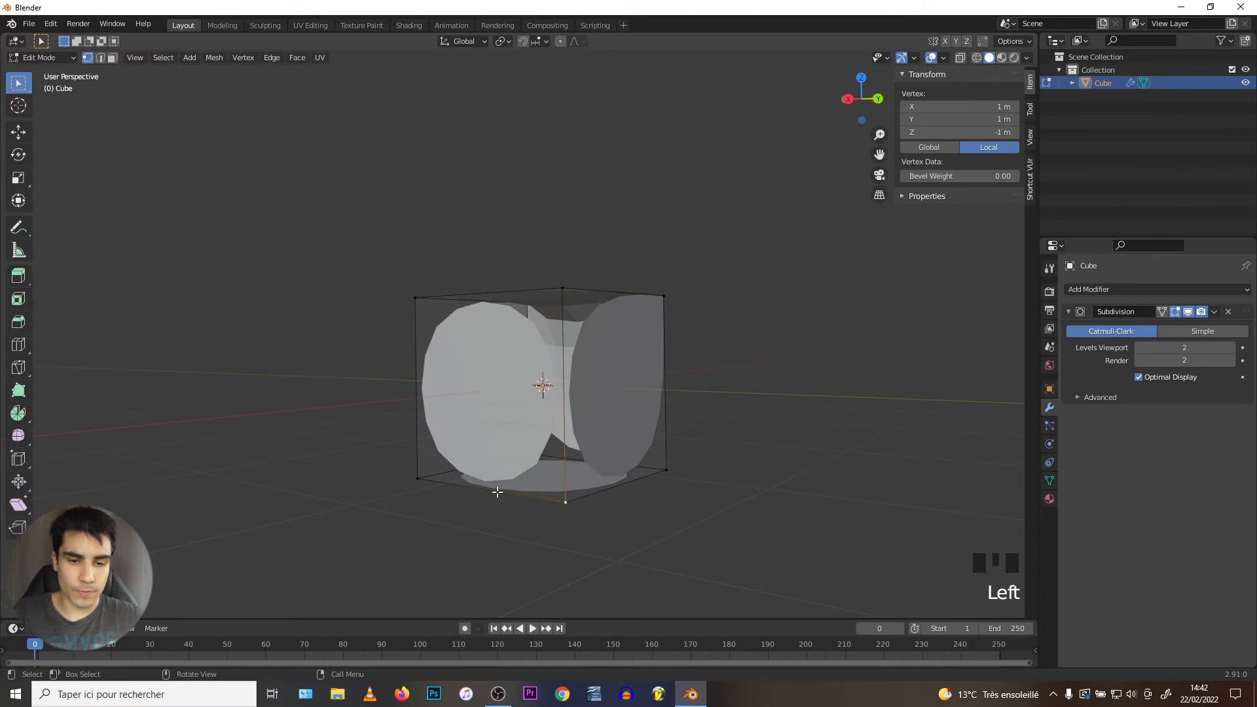
pyautogui.press('g')
pyautogui.click(489, 417)
pyautogui.hotkey('ctrl', 'z')
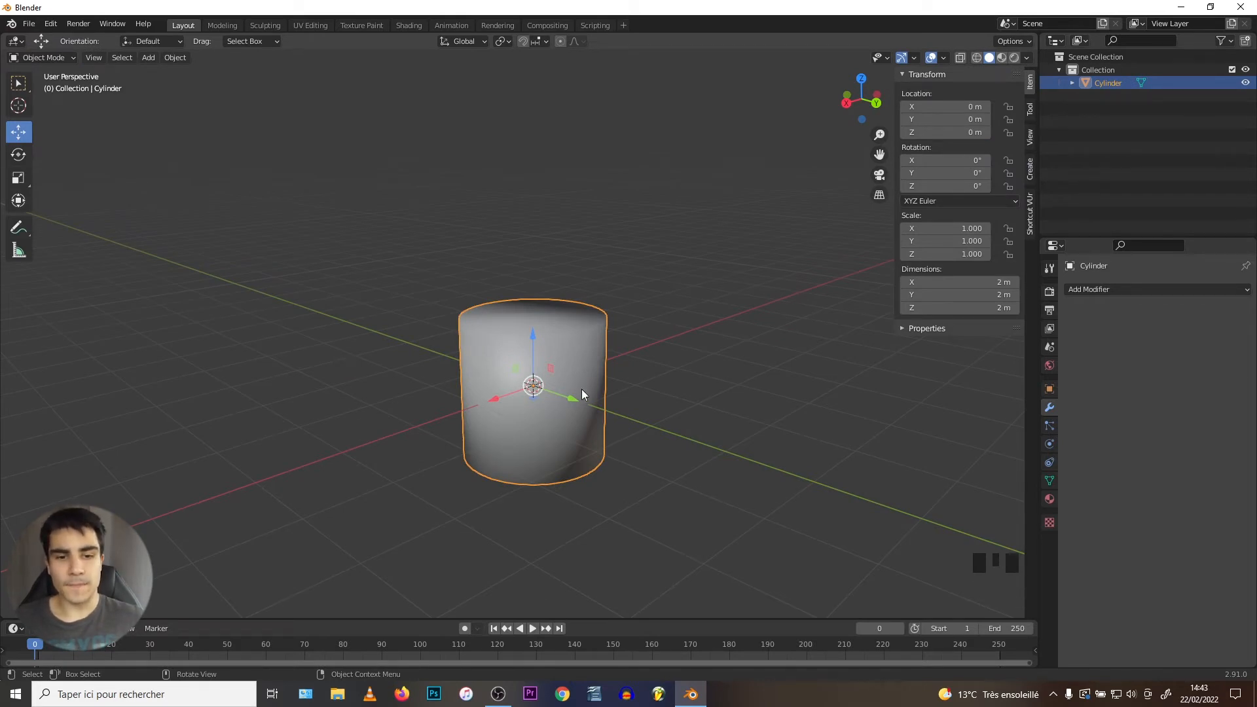
# Shade the cylinder flat and view its facets from closer
pyautogui.rightClick(556, 364)
pyautogui.moveTo(509, 379); pyautogui.dragTo(592, 365, button='middle')
pyautogui.scroll(4, 603, 363)
pyautogui.scroll(-1, 604, 364)
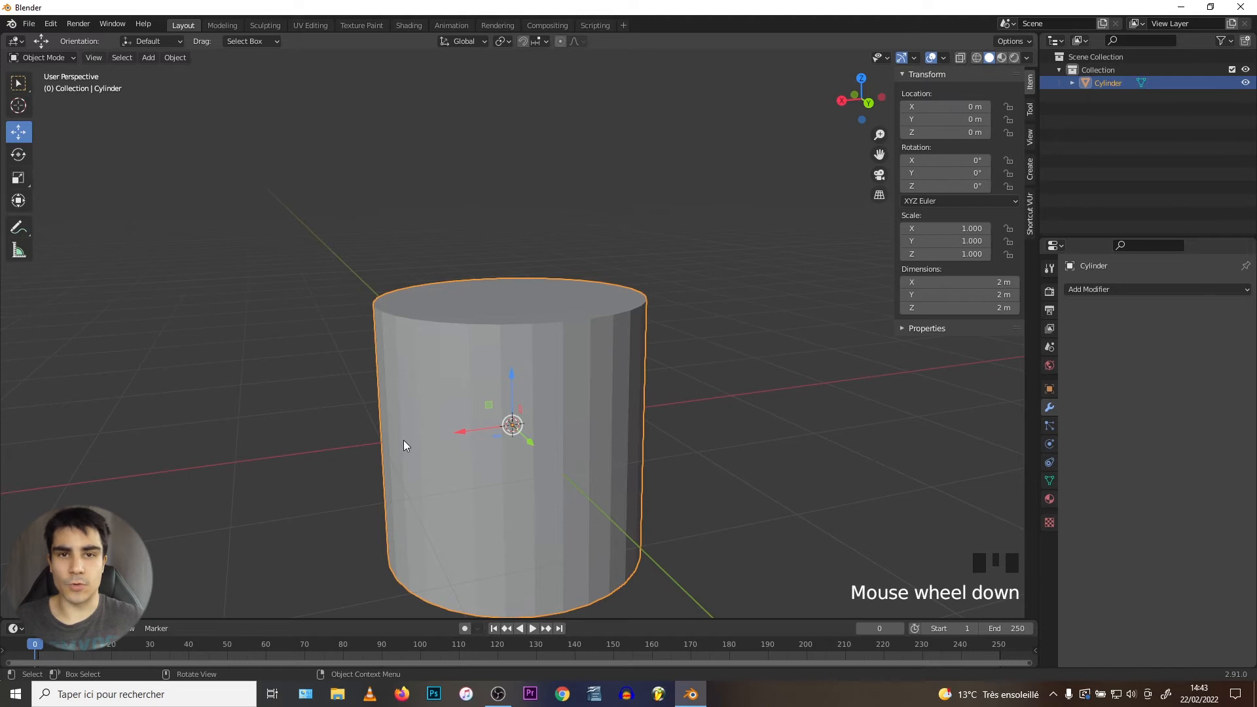
# Shade the cylinder smooth and add an Edge Split modifier to it
pyautogui.rightClick(485, 384)
pyautogui.click(454, 370)
pyautogui.moveTo(454, 371); pyautogui.dragTo(430, 358, button='middle')
pyautogui.click(1106, 288)
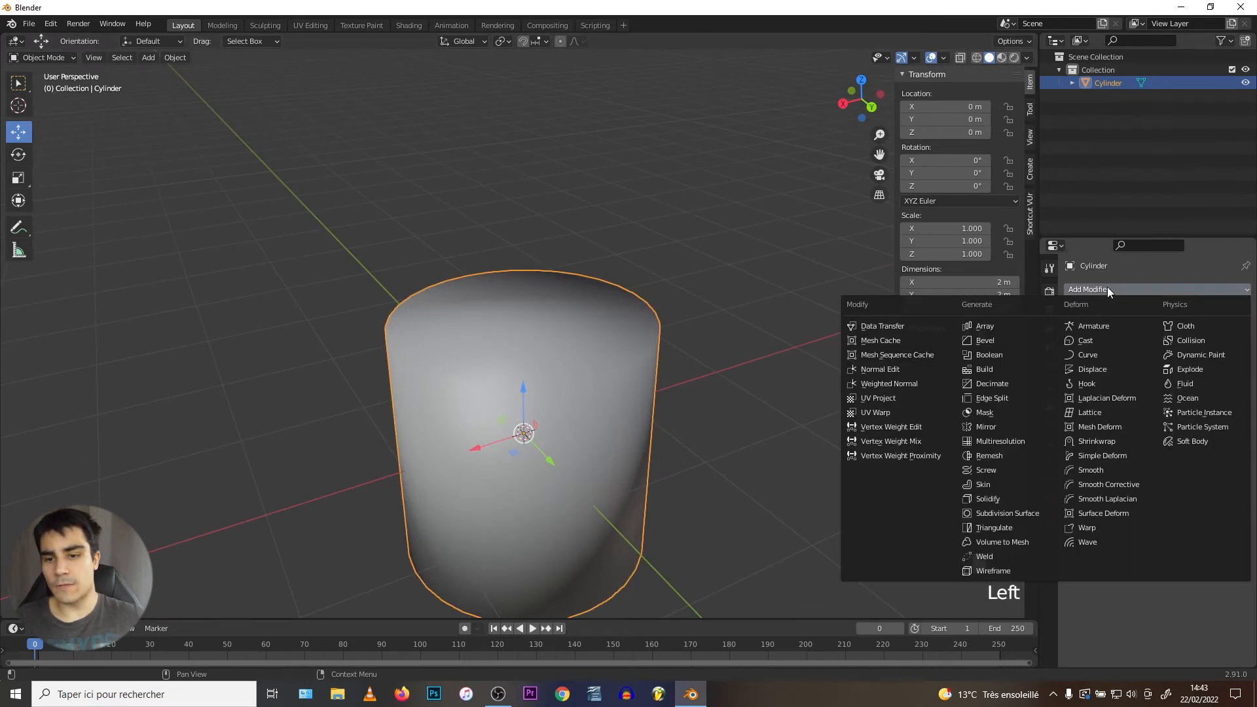
pyautogui.click(983, 398)
pyautogui.moveTo(473, 428); pyautogui.dragTo(505, 381, button='middle')
pyautogui.moveTo(286, 414); pyautogui.dragTo(611, 362, button='middle')
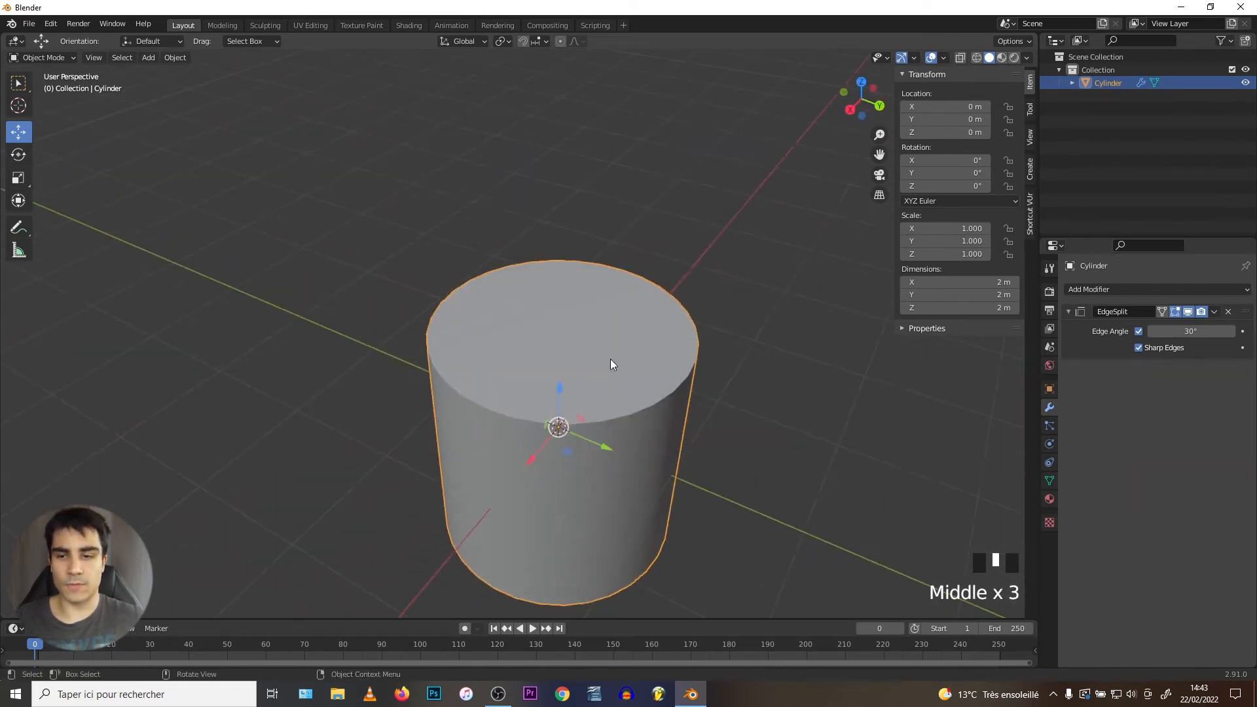
# Remove the Edge Split modifier from the cylinder and add it again
pyautogui.click(1228, 312)
pyautogui.click(1119, 292)
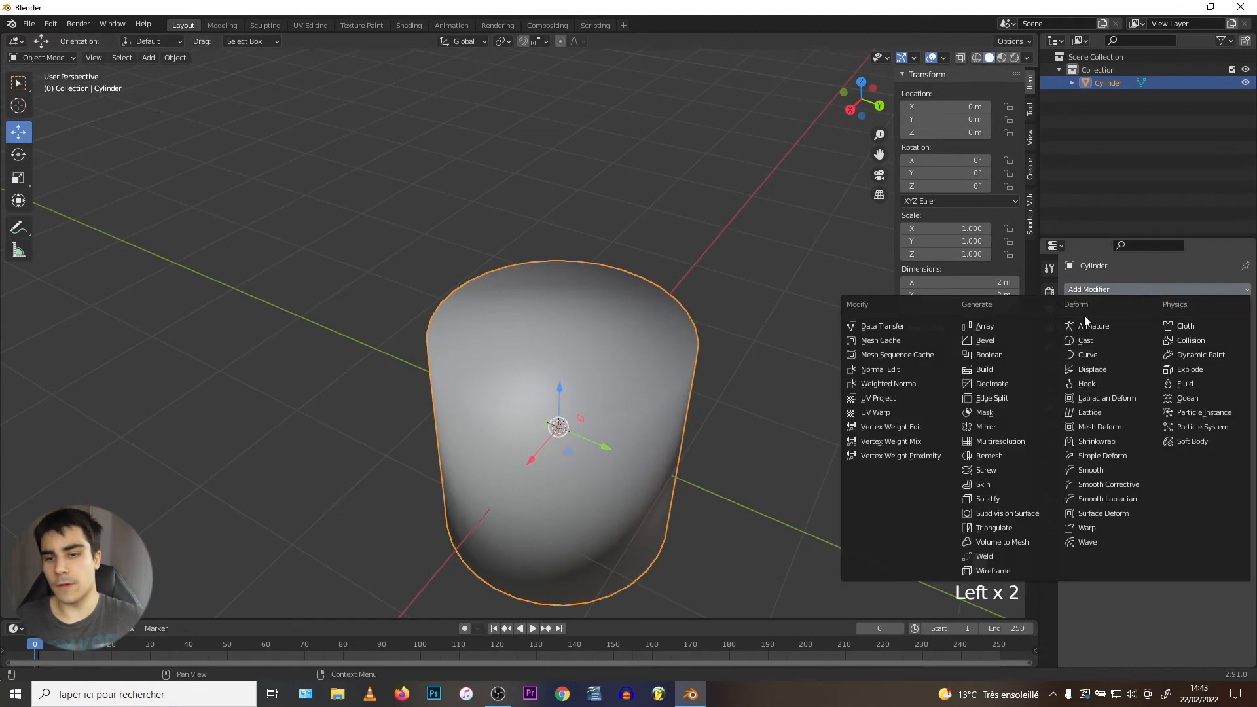
pyautogui.click(985, 396)
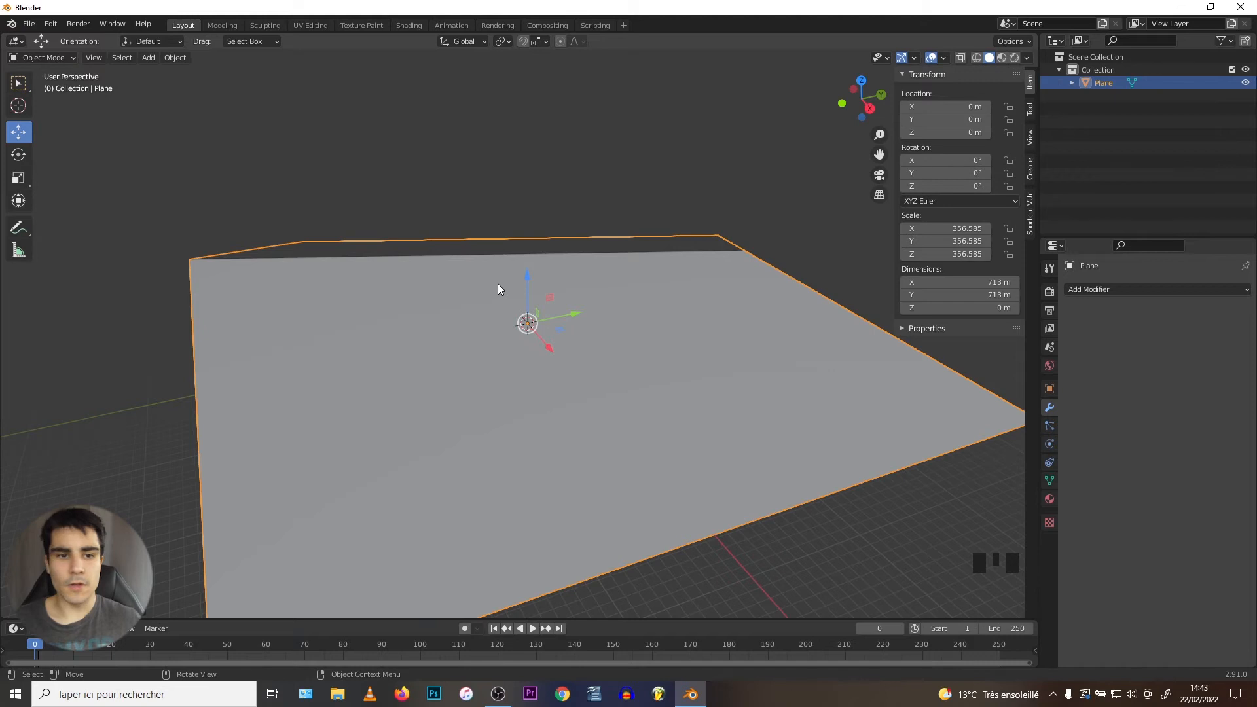
# Examine how the oversized plane displays from another angle and when viewed from much farther away
pyautogui.press('a')
pyautogui.press('a')
pyautogui.press('a')
pyautogui.moveTo(487, 382); pyautogui.dragTo(535, 360, button='middle')
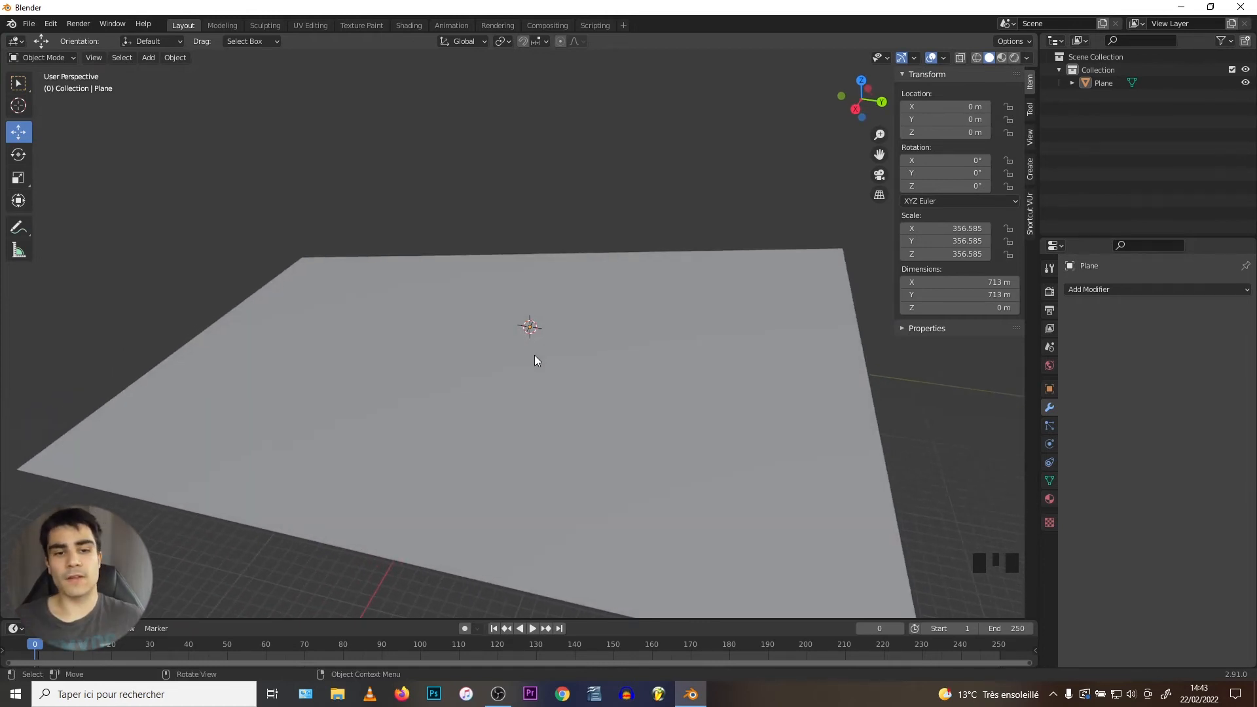
pyautogui.click(404, 392)
pyautogui.scroll(-4, 402, 393)
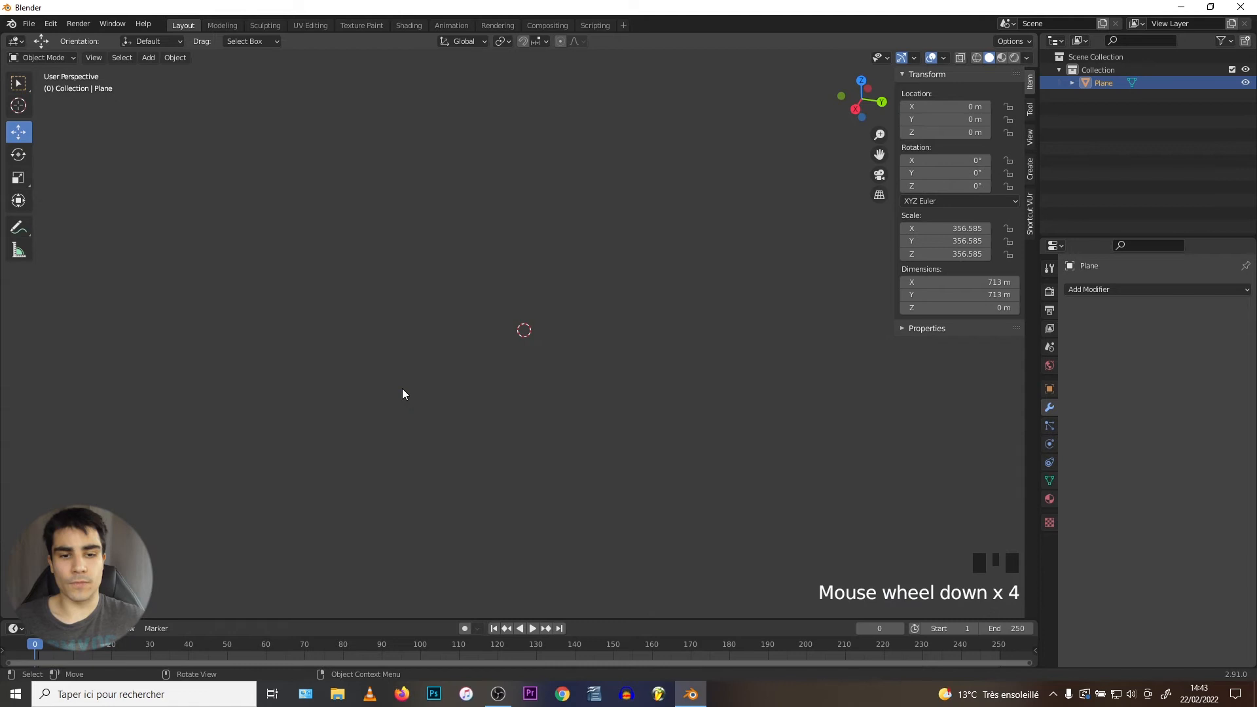
pyautogui.scroll(4, 402, 393)
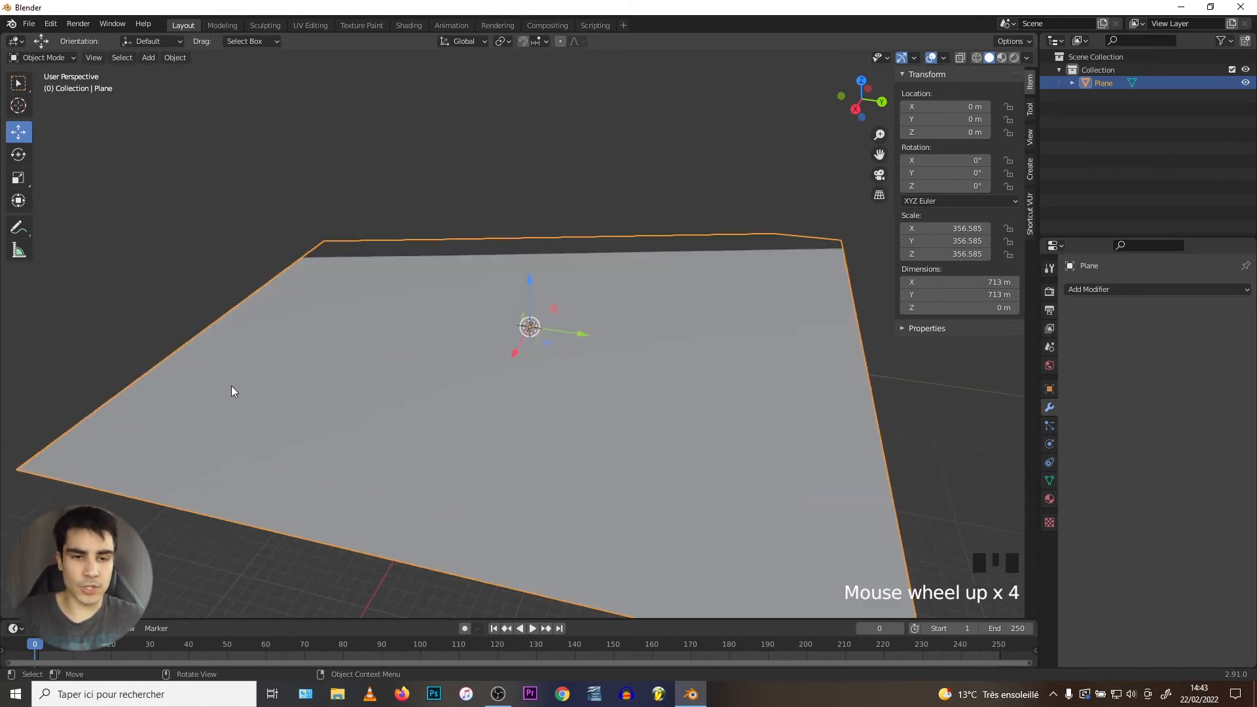
# Scale the plane up by a factor of 10 and undo the scaling
pyautogui.write('s10')
pyautogui.press('Return')
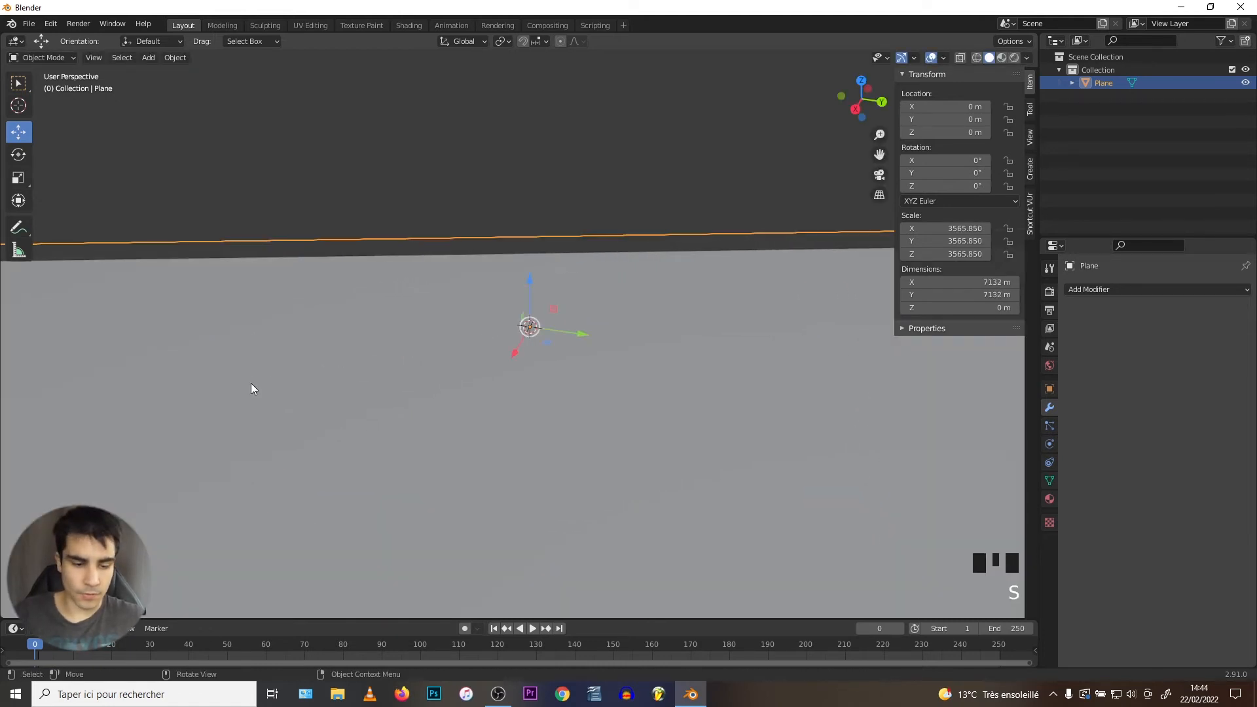
pyautogui.hotkey('ctrl', 'z')
# Scale the plane down by a factor of 0.1
pyautogui.press('s')
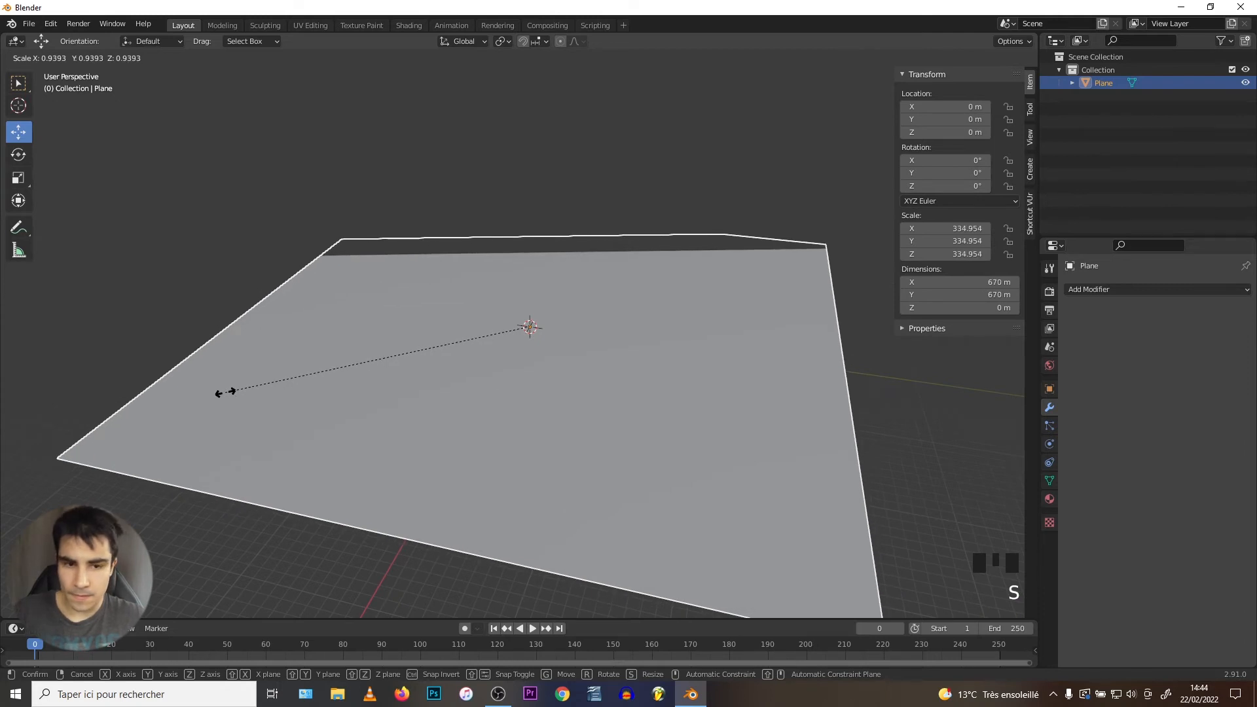
pyautogui.write('0.1')
pyautogui.press('Return')
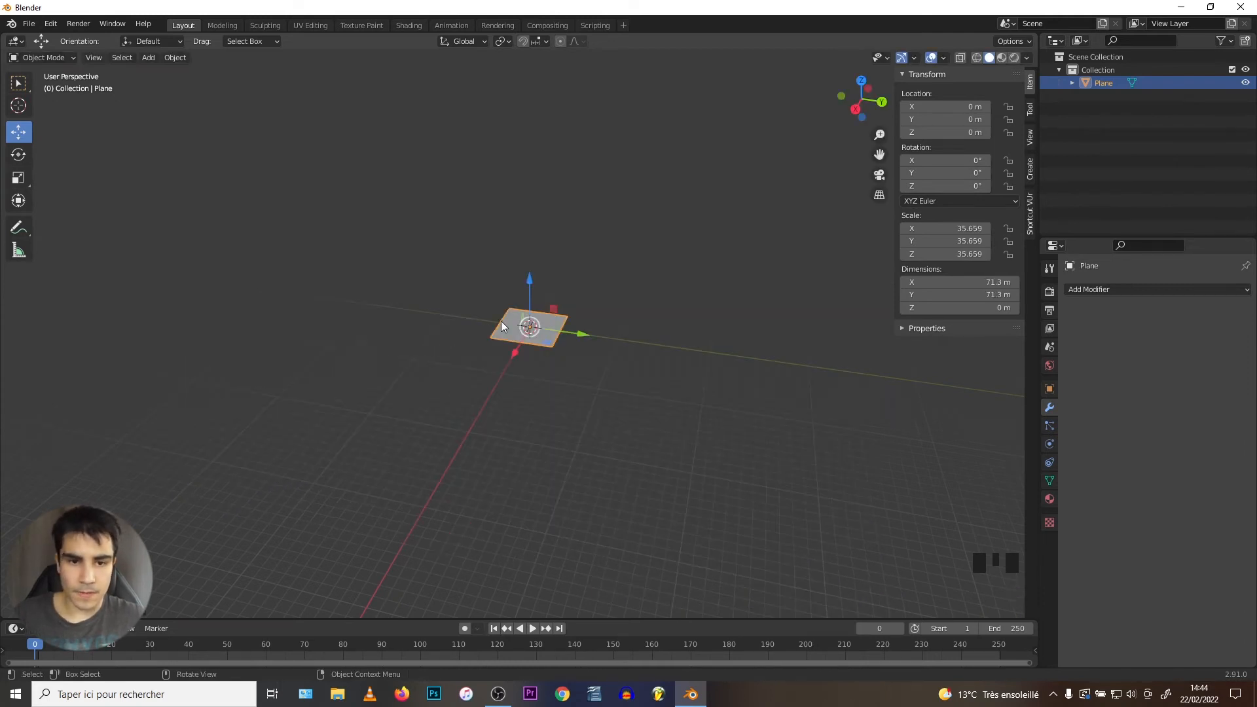
# Examine the reduced plane from close up, from farther away and from different sides
pyautogui.scroll(13, 502, 320)
pyautogui.scroll(-2, 502, 322)
pyautogui.moveTo(504, 323); pyautogui.dragTo(558, 381, button='middle')
pyautogui.scroll(-8, 516, 336)
pyautogui.moveTo(516, 337); pyautogui.dragTo(412, 324, button='middle')
pyautogui.scroll(5, 386, 360)
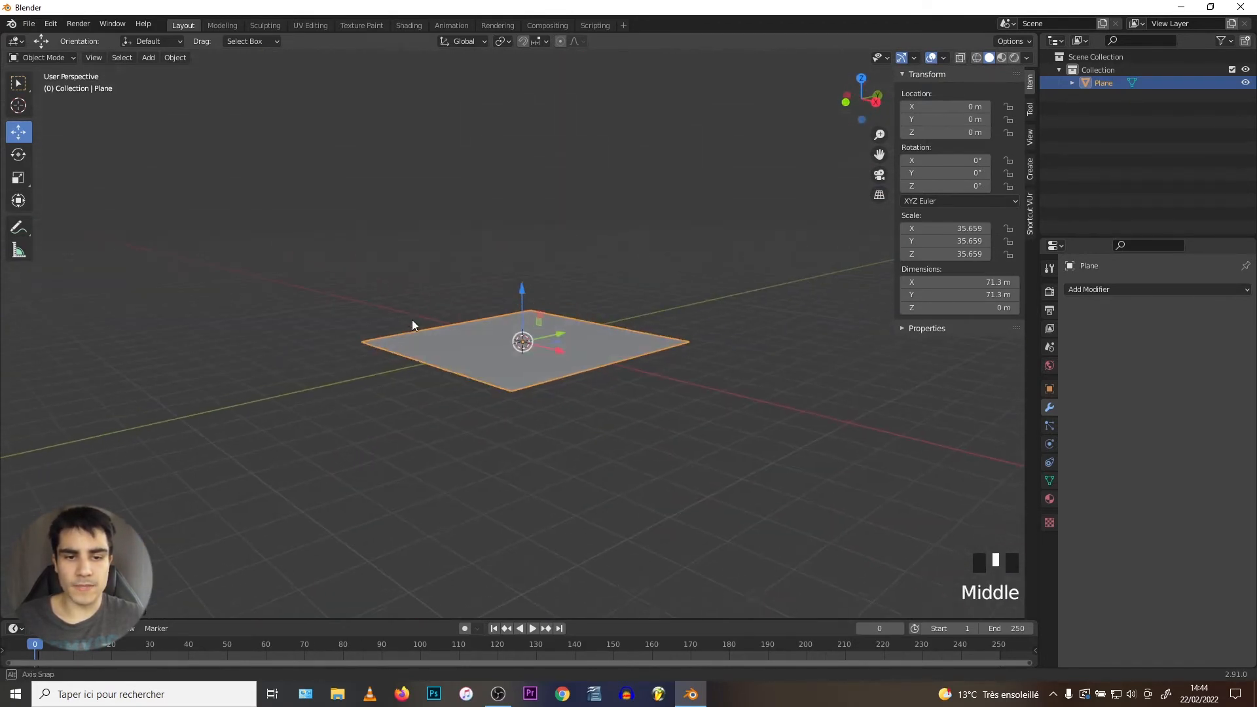
pyautogui.scroll(-6, 412, 324)
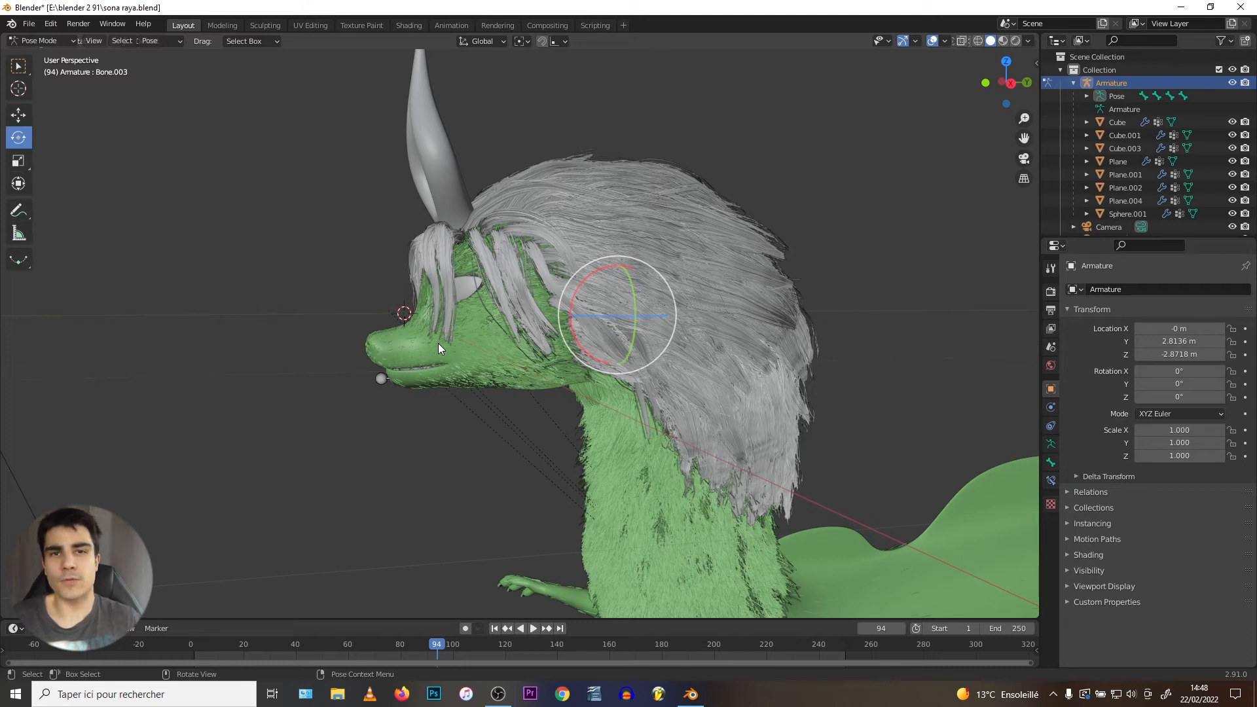
# Rotate the selected head bone of the furry creature by about 9.5 degrees and check how its fur follows
pyautogui.scroll(2, 438, 343)
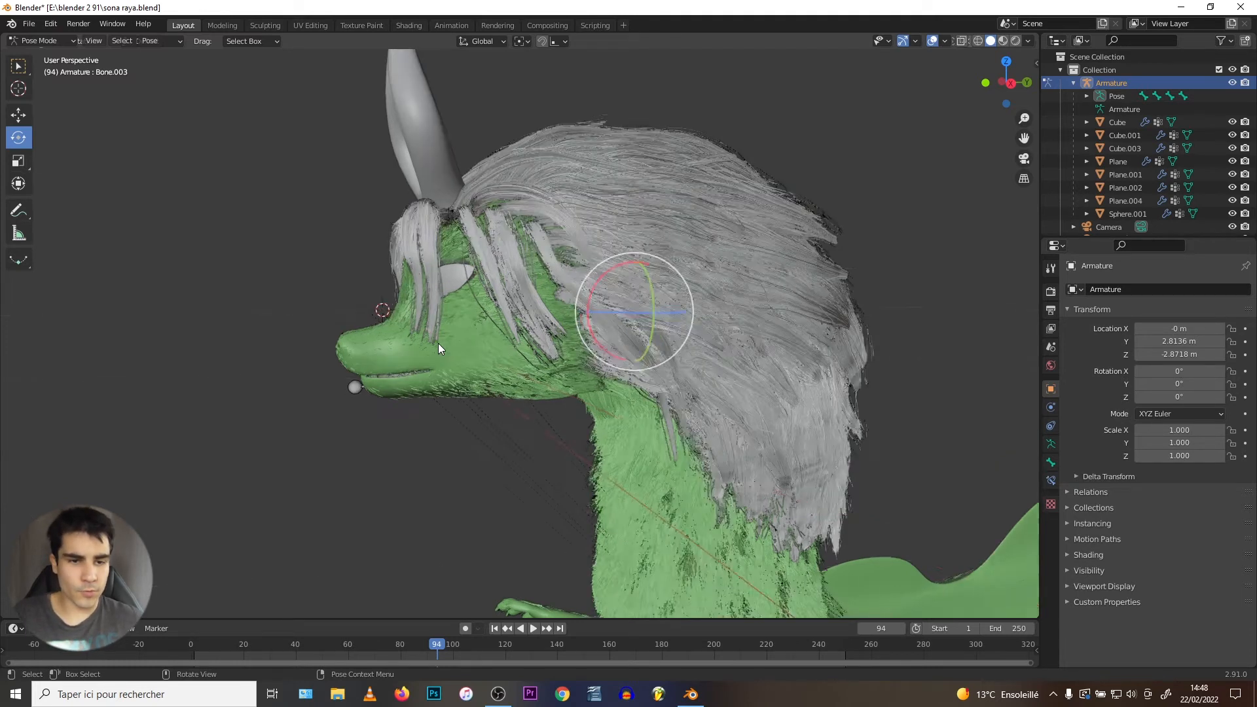
pyautogui.press('r')
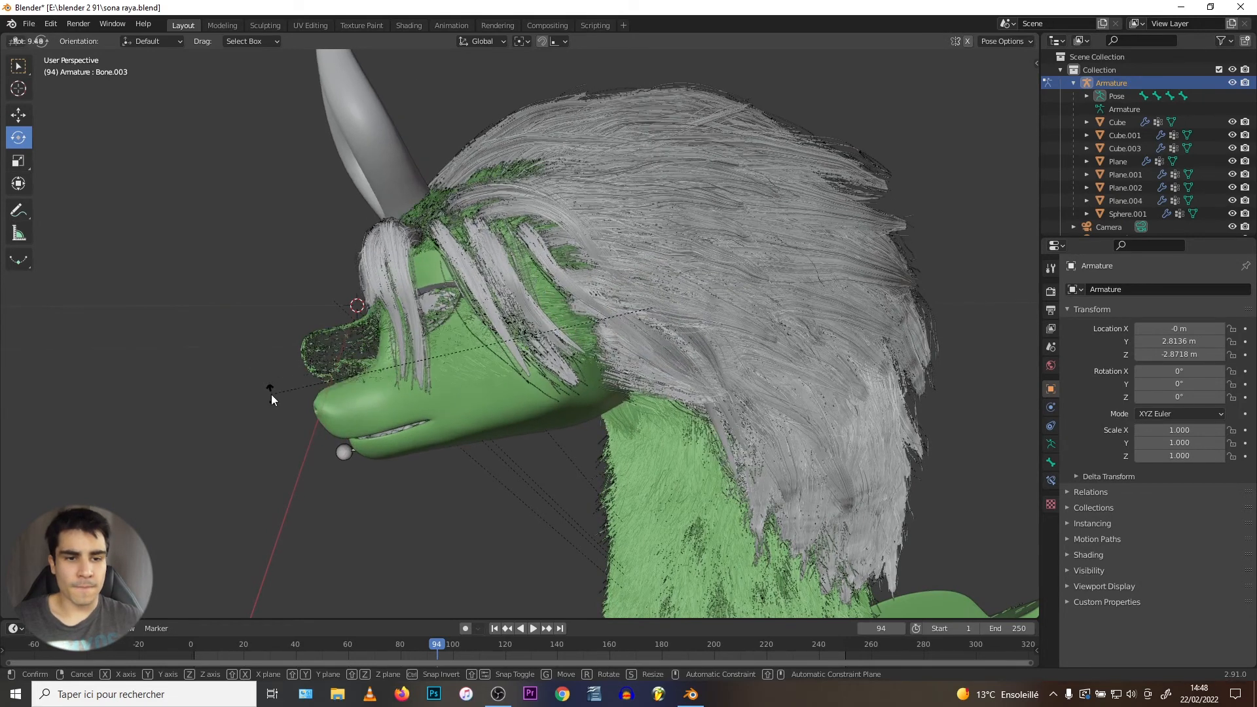
pyautogui.click(271, 394)
pyautogui.moveTo(271, 394); pyautogui.dragTo(223, 392, button='middle')
pyautogui.moveTo(255, 328); pyautogui.dragTo(401, 371, button='middle')
# Select the creature's furry body mesh in Object Mode and move its ParticleSettings and ParticleSystem modifiers below the Armature modifier
pyautogui.click(34, 40)
pyautogui.click(39, 55)
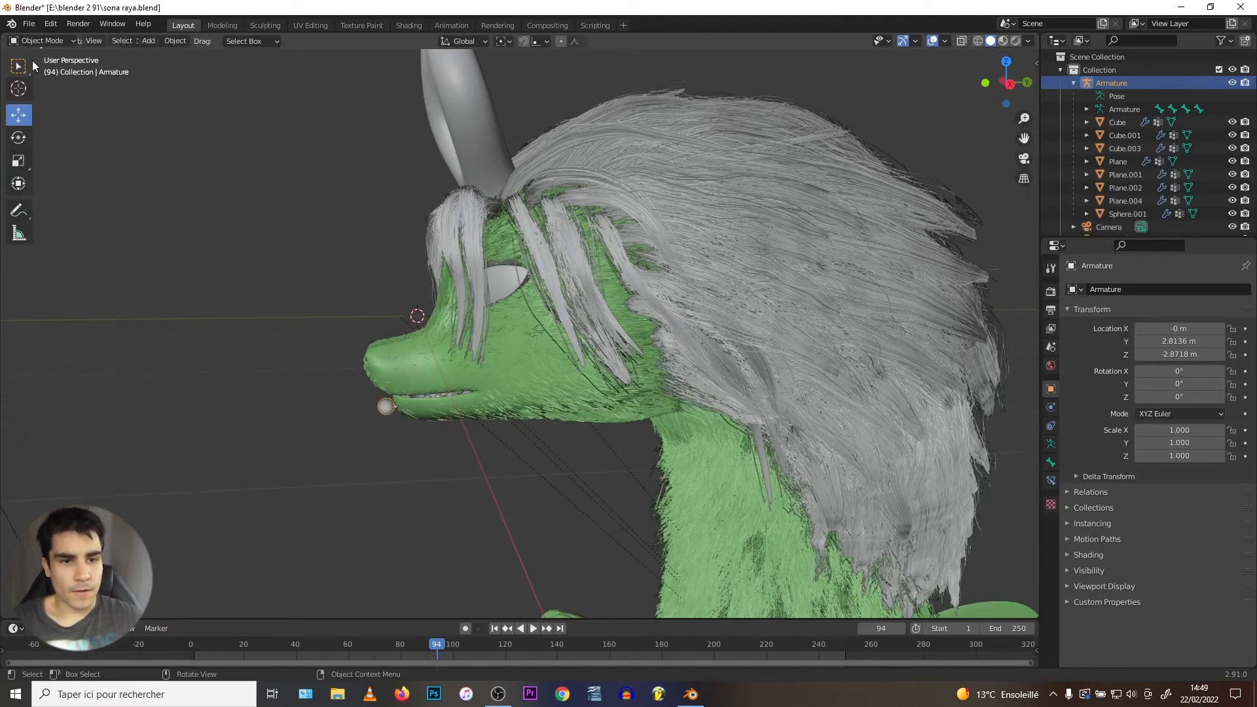
pyautogui.click(371, 339)
pyautogui.scroll(1, 371, 339)
pyautogui.moveTo(620, 364); pyautogui.dragTo(656, 369, button='middle')
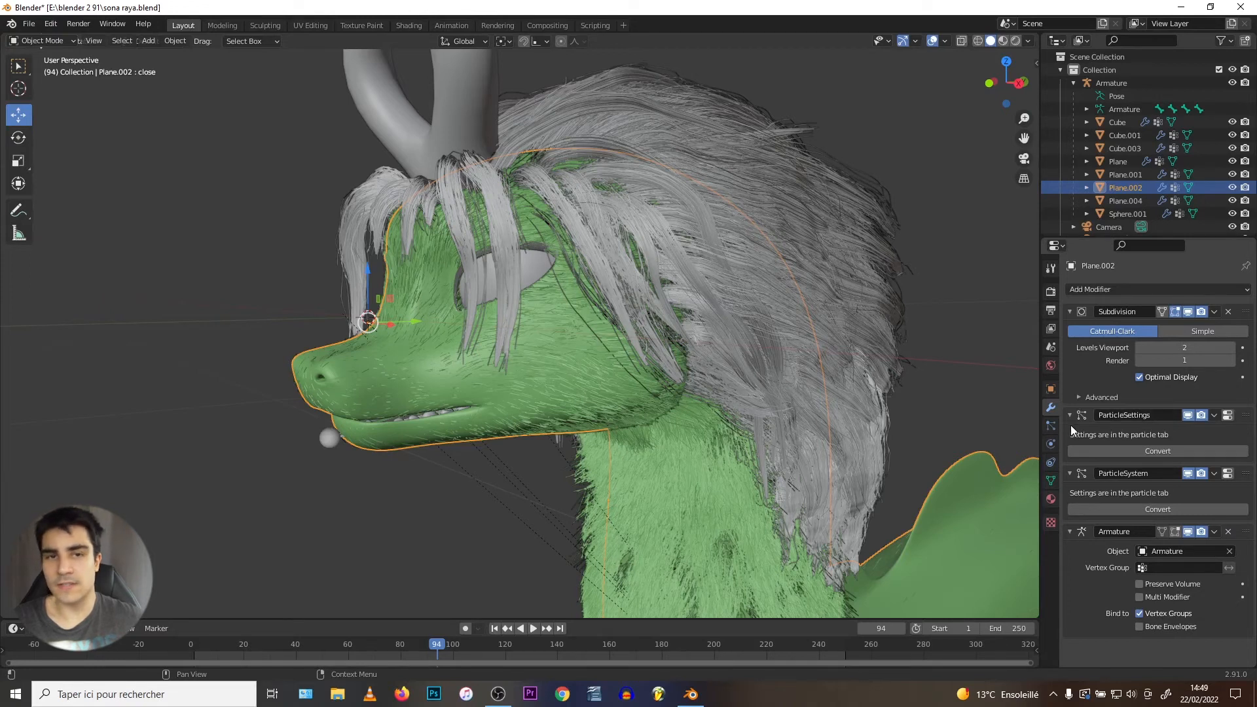
pyautogui.moveTo(1246, 415); pyautogui.dragTo(1254, 627)
pyautogui.moveTo(1246, 415); pyautogui.dragTo(1238, 527)
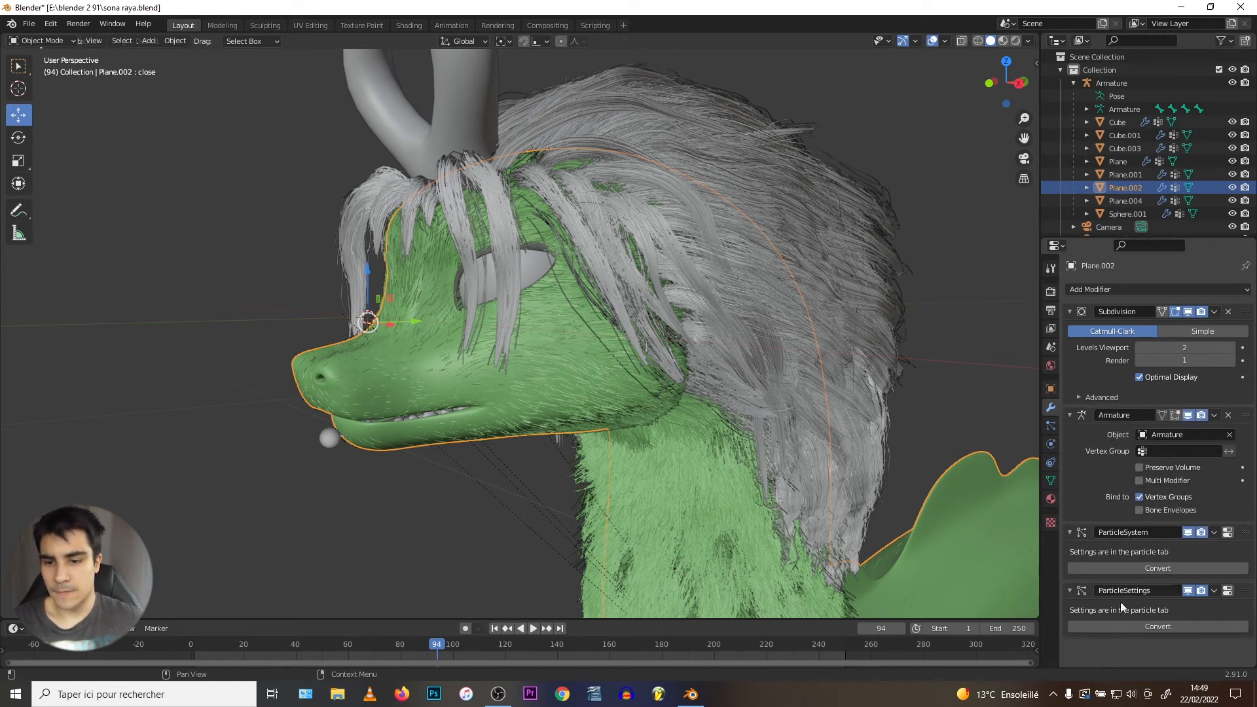
# Select the creature's armature and switch it from Object Mode to Pose Mode
pyautogui.click(329, 435)
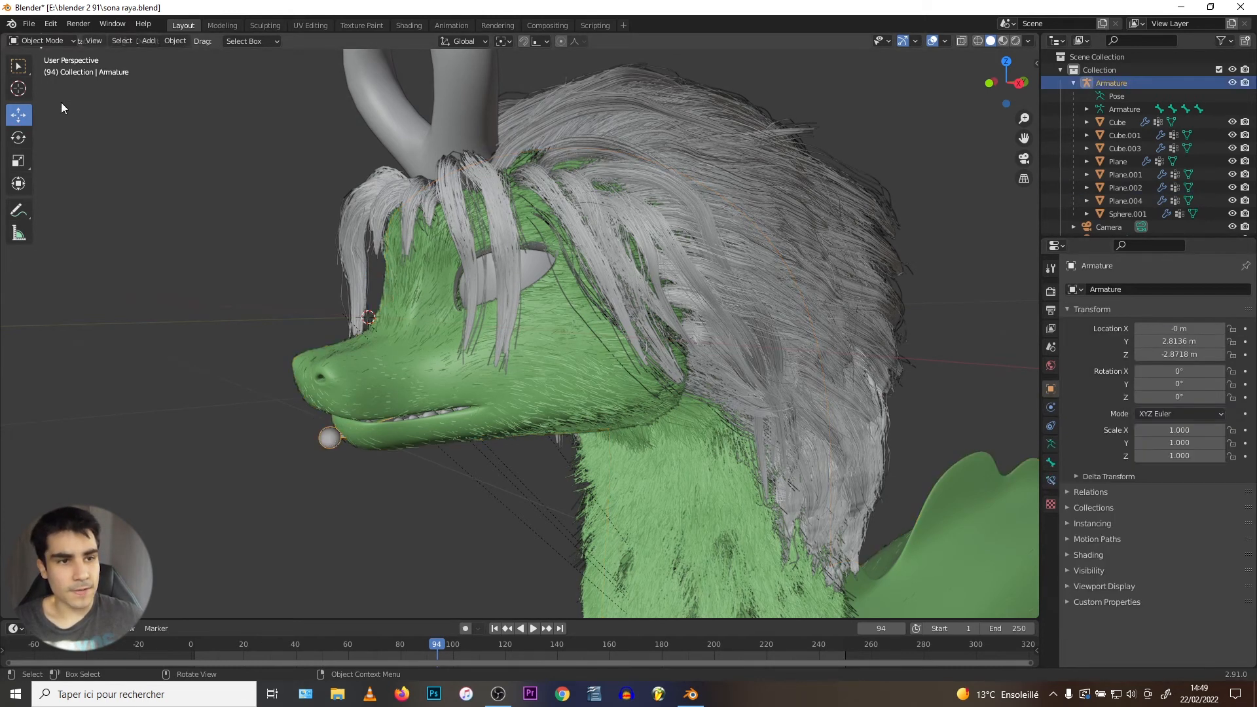
pyautogui.click(32, 39)
pyautogui.click(42, 85)
pyautogui.moveTo(532, 313); pyautogui.dragTo(459, 308, button='middle')
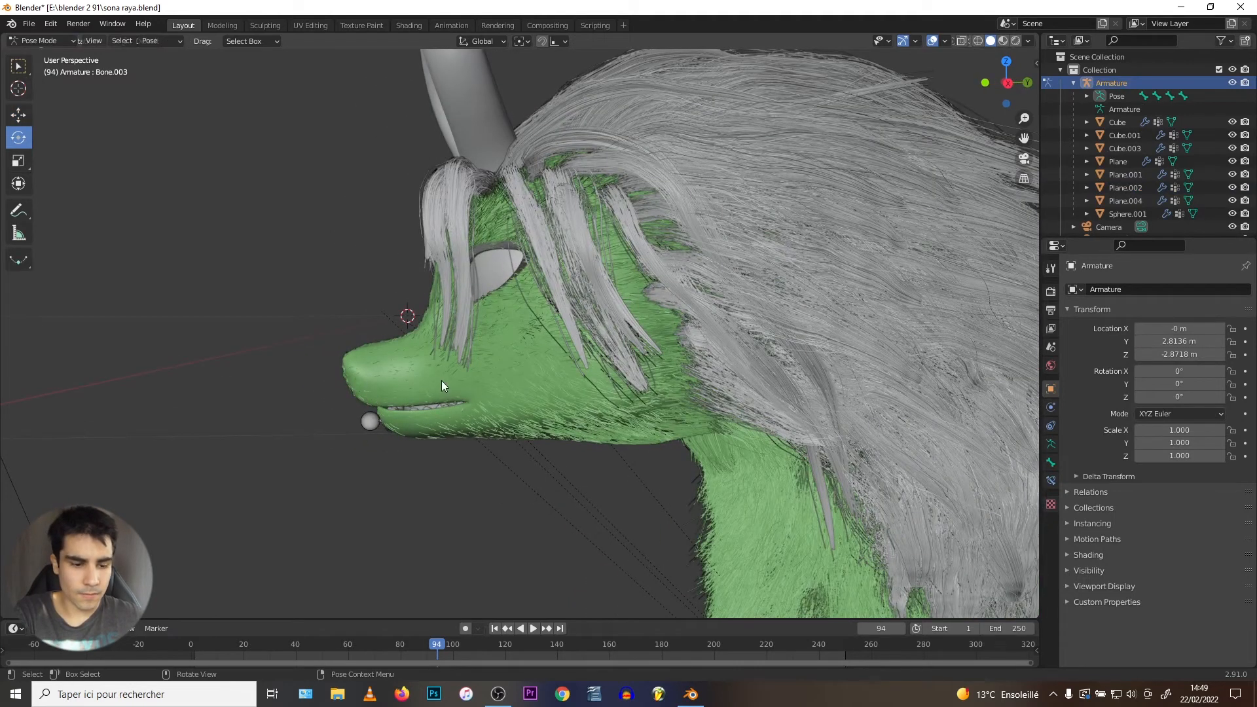
# Pick the head bone in wireframe shading, return to solid shading, rotate the bone to raise the head and check how the fur follows
pyautogui.press('z')
pyautogui.click(288, 338)
pyautogui.click(811, 340)
pyautogui.press('z')
pyautogui.click(560, 319)
pyautogui.press('r')
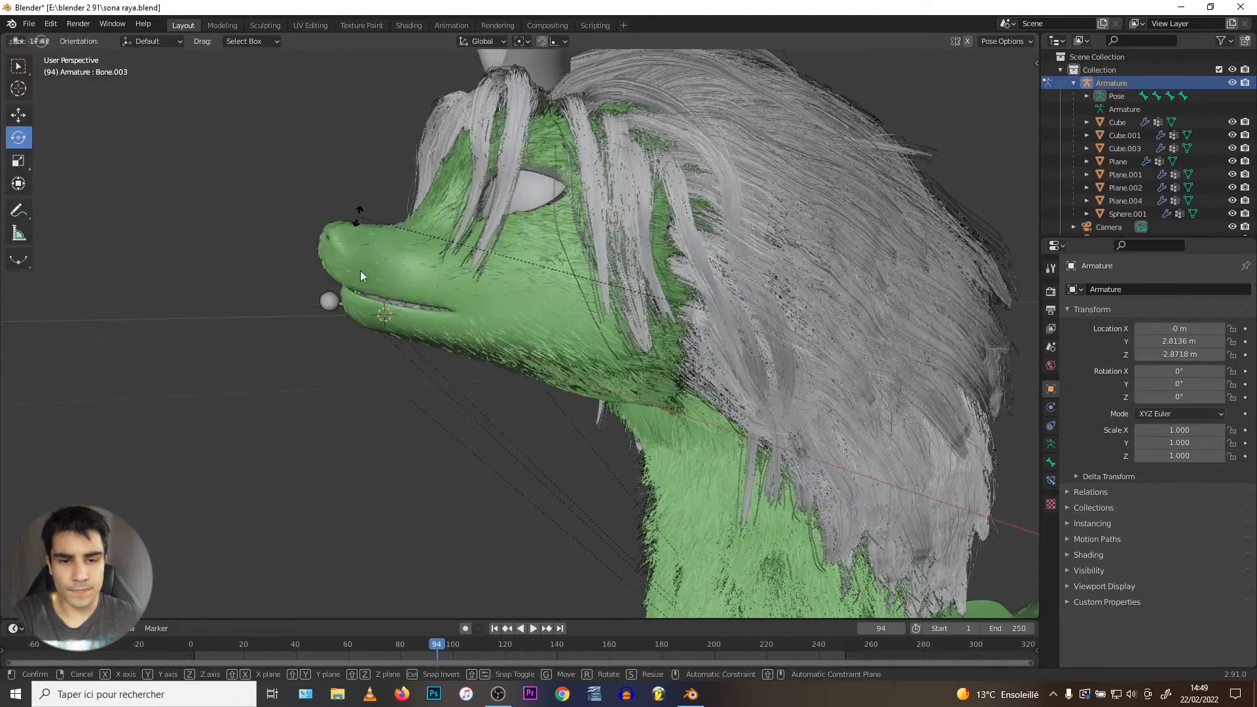
pyautogui.click(360, 270)
pyautogui.moveTo(485, 288); pyautogui.dragTo(421, 282, button='middle')
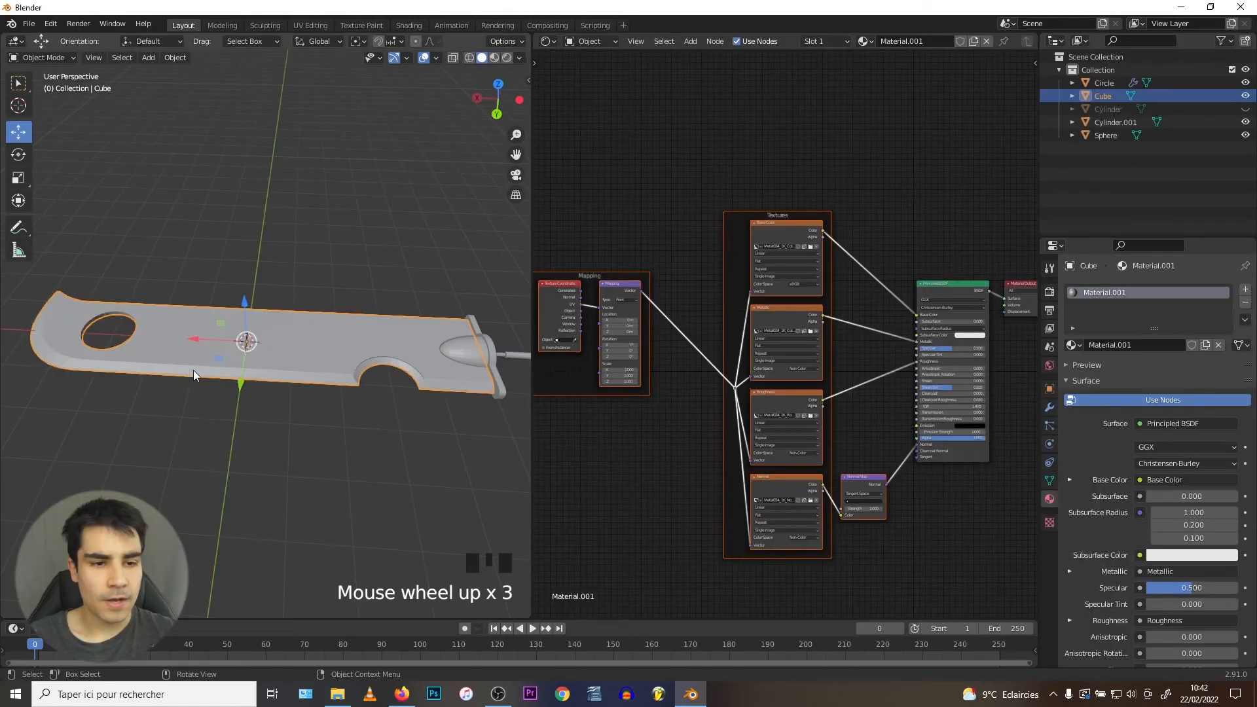
# Switch the viewport to Material Preview and examine the texture on the flat part, especially along its semicircular cut-out
pyautogui.moveTo(194, 370); pyautogui.dragTo(244, 339, button='middle')
pyautogui.scroll(2, 243, 339)
pyautogui.press('z')
pyautogui.click(203, 430)
pyautogui.moveTo(209, 421); pyautogui.dragTo(186, 391, button='middle')
pyautogui.scroll(2, 259, 385)
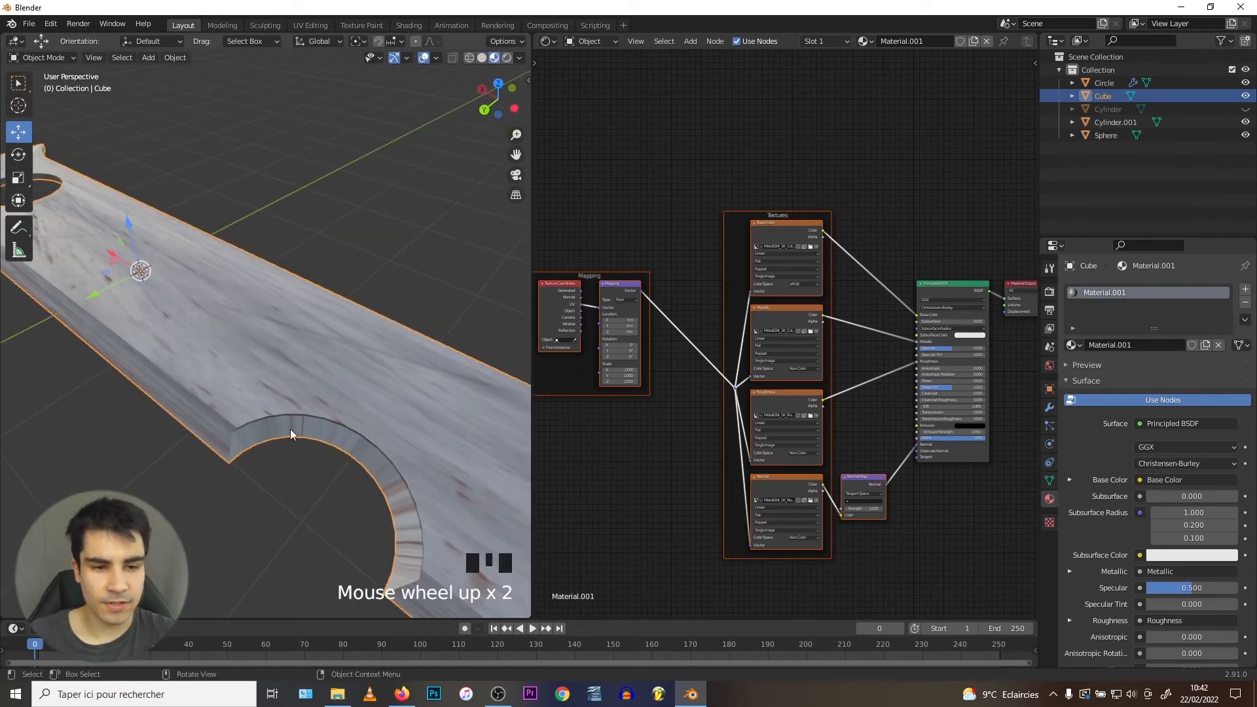
pyautogui.scroll(-2, 407, 473)
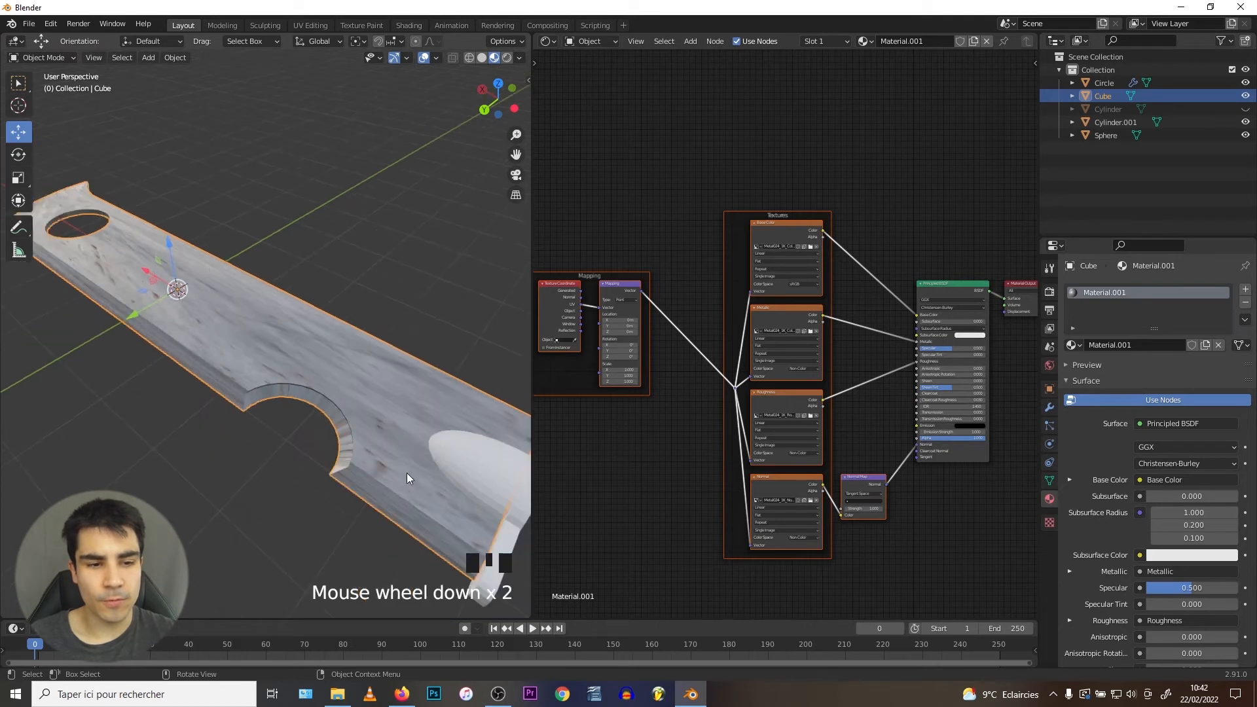
pyautogui.moveTo(367, 351); pyautogui.dragTo(276, 355, button='middle')
pyautogui.scroll(-2, 296, 373)
# Unwrap the flat part's entire linked mesh with Smart UV Project, return to Object Mode and check the texture from close up
pyautogui.press('Tab')
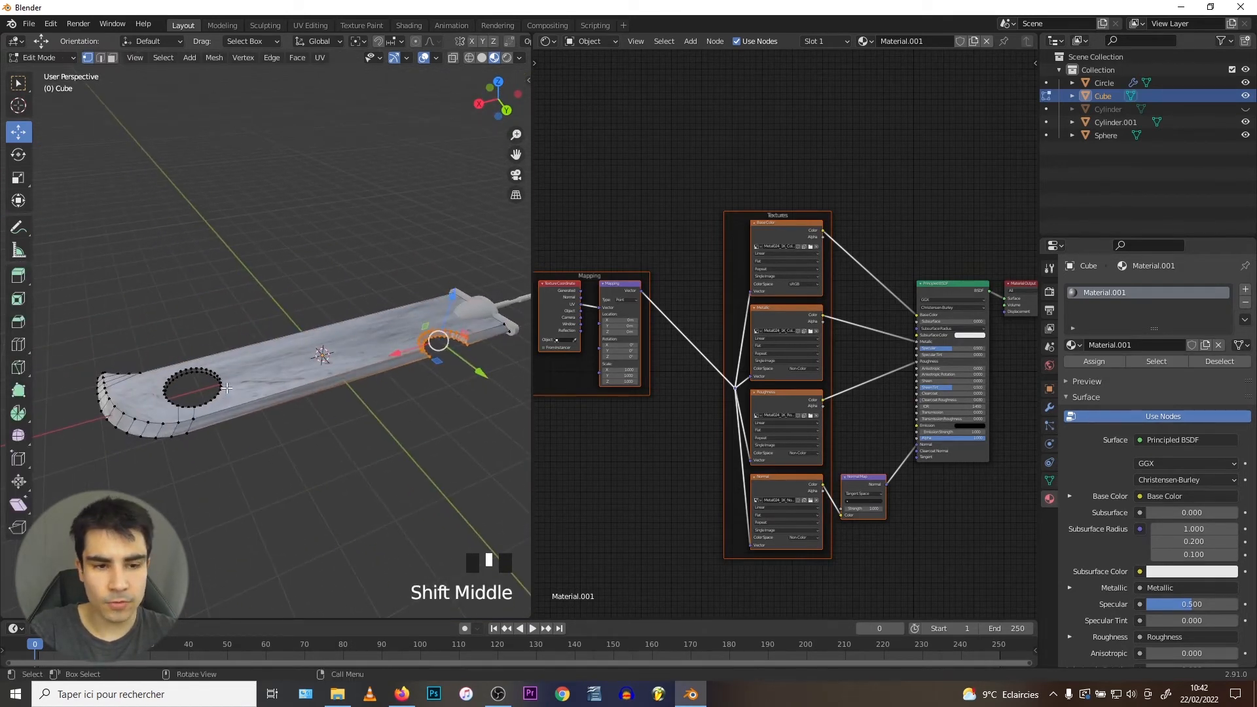
pyautogui.press('l')
pyautogui.press('u')
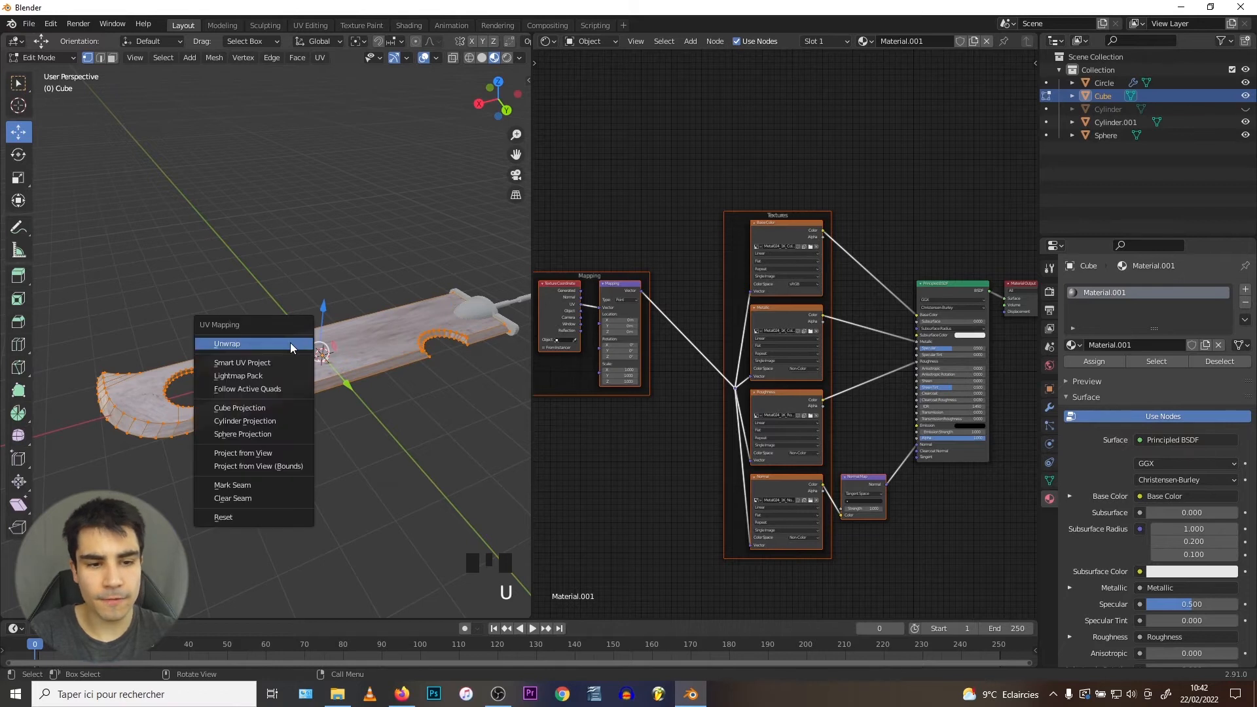
pyautogui.click(232, 361)
pyautogui.click(199, 453)
pyautogui.press('Tab')
pyautogui.scroll(2, 295, 379)
pyautogui.moveTo(294, 379); pyautogui.dragTo(307, 429, button='middle')
pyautogui.scroll(3, 301, 401)
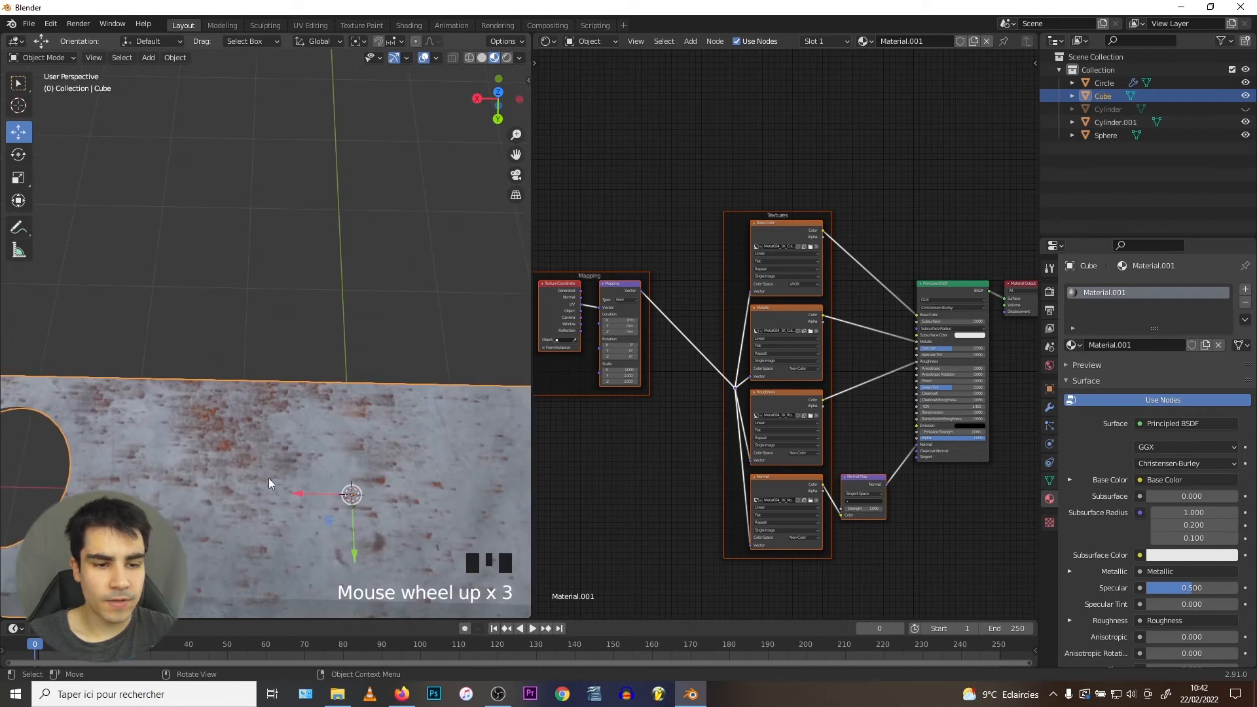
pyautogui.scroll(-4, 262, 471)
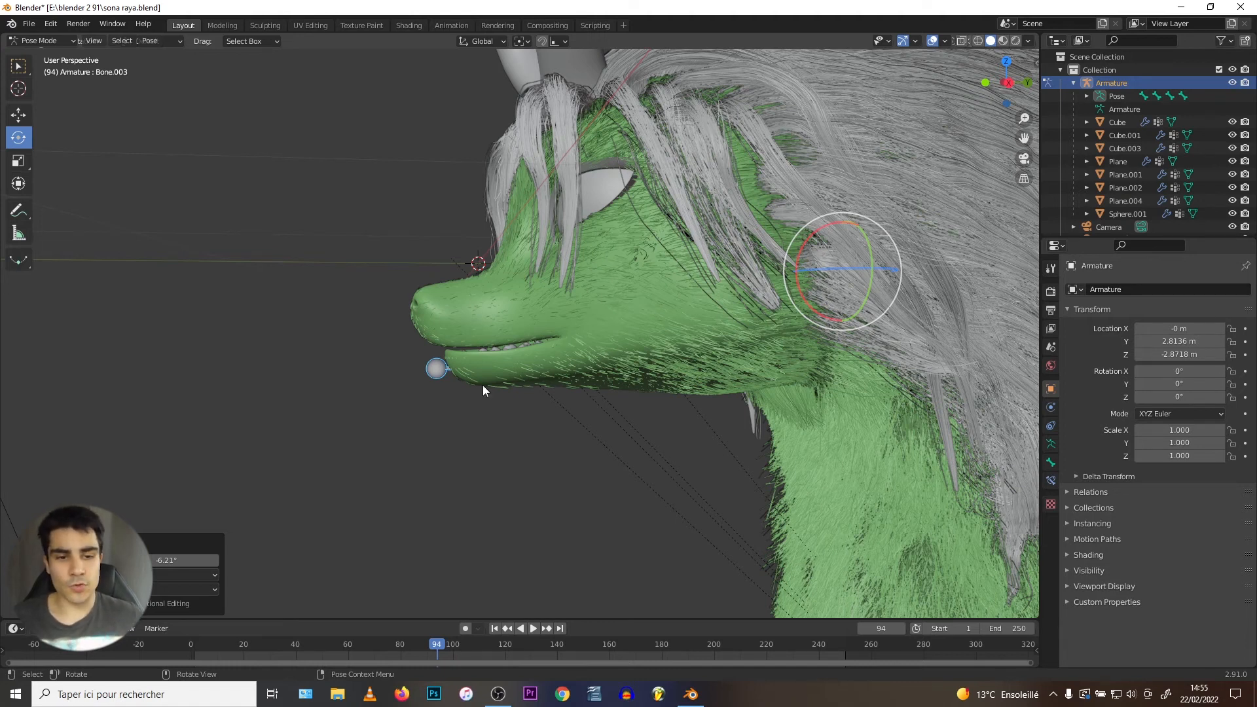
# Rotate the creature's jaw bone Bone.072 downward in the right side view, undo the rotation and zoom in on the snout
pyautogui.click(434, 372)
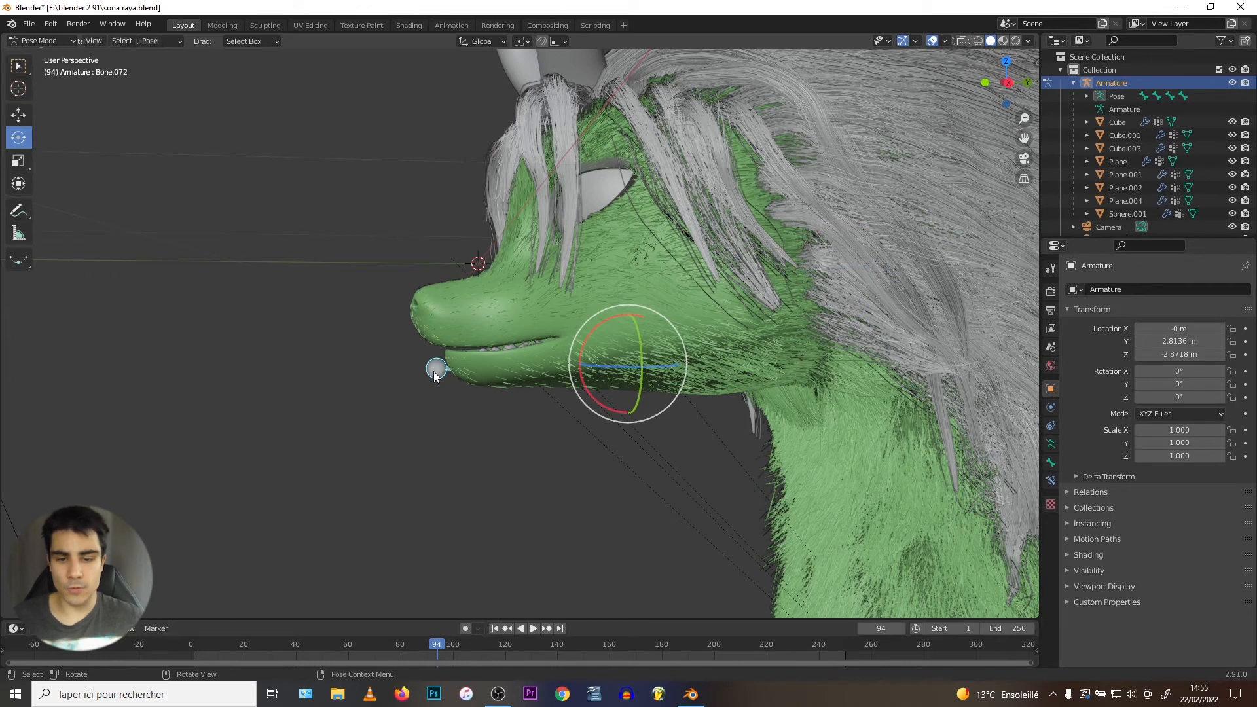
pyautogui.press('KP_3')
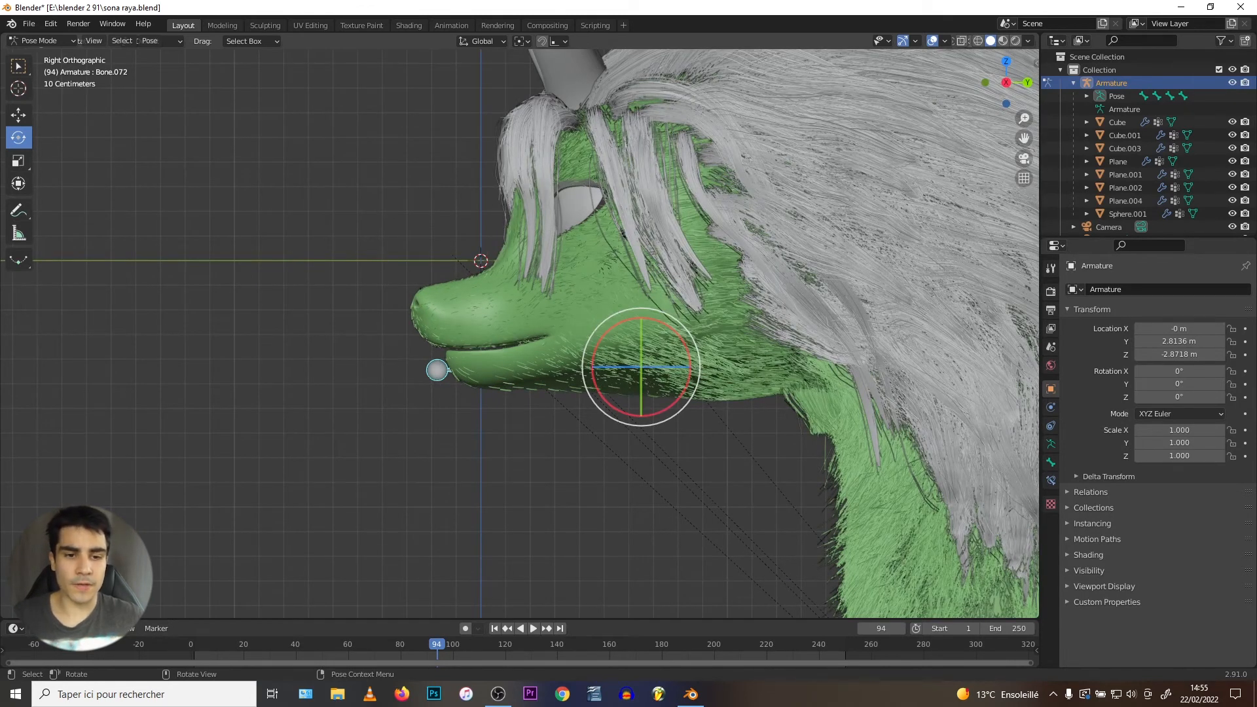
pyautogui.press('r')
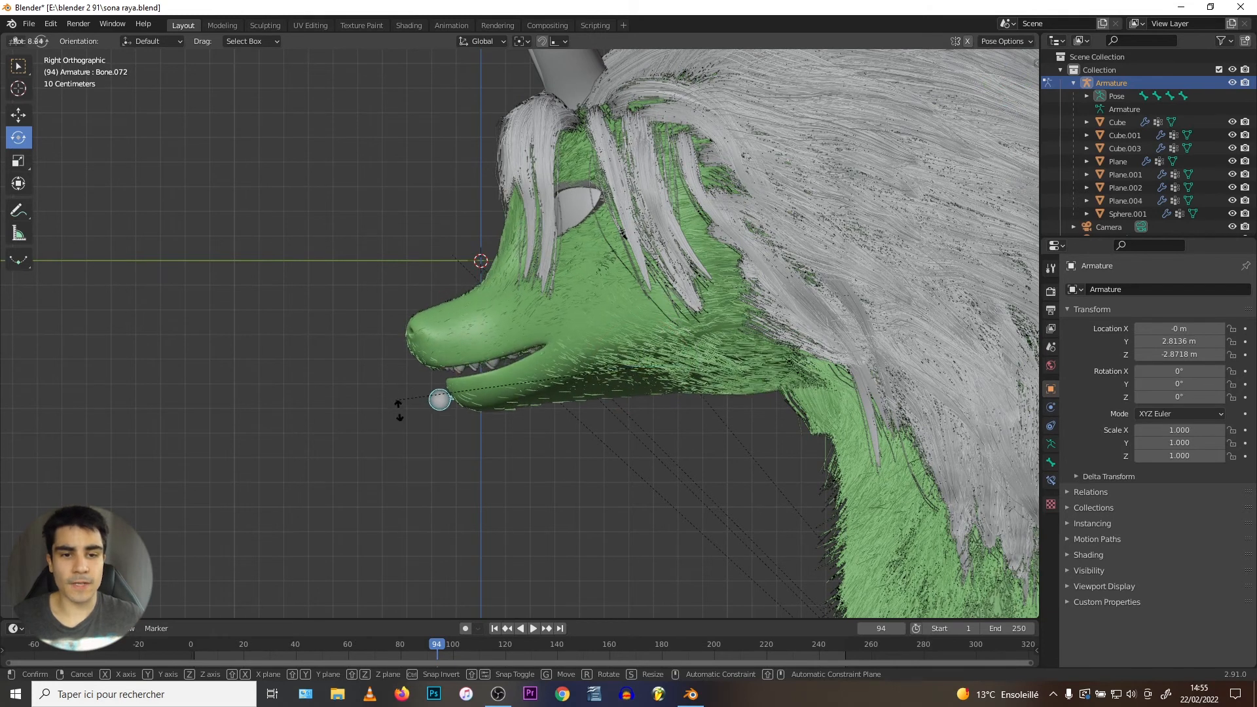
pyautogui.click(496, 356)
pyautogui.hotkey('ctrl', 'z')
pyautogui.scroll(1, 497, 355)
pyautogui.keyDown('shift'); pyautogui.moveTo(437, 332); pyautogui.dragTo(464, 328, button='middle'); pyautogui.keyUp('shift')
pyautogui.scroll(2, 464, 329)
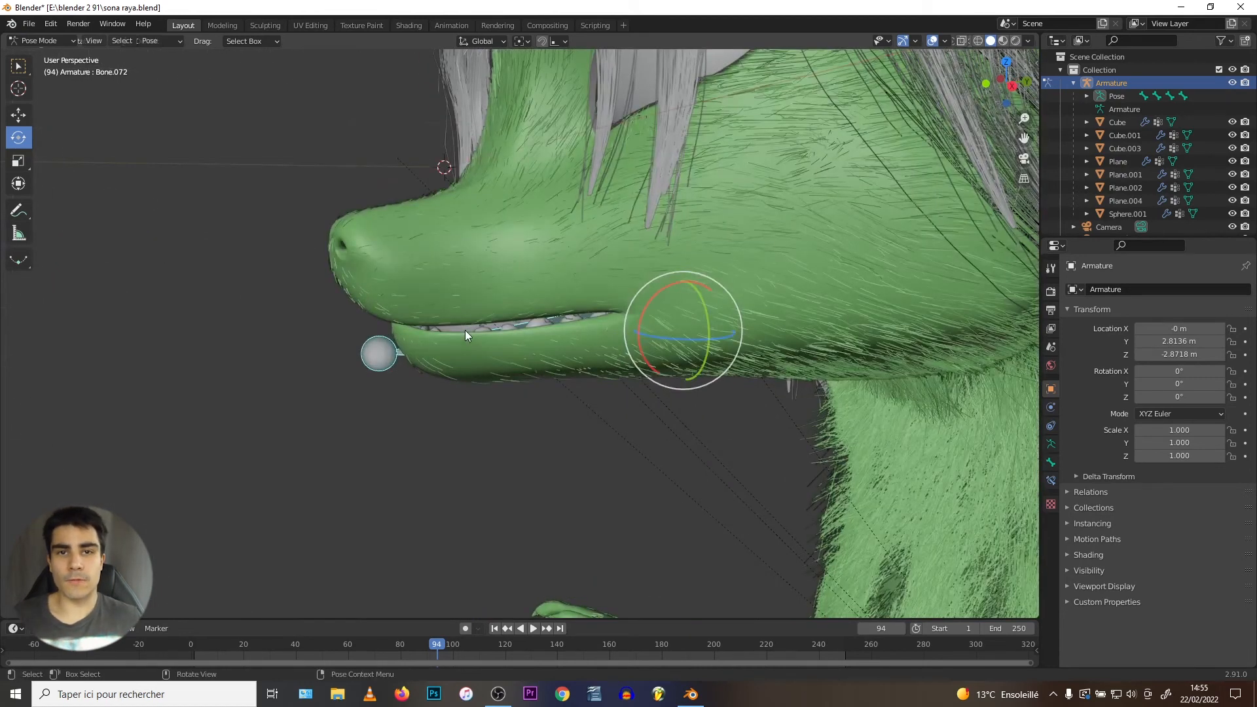
# Leave the armature's mode, select the creature's body mesh and switch it to Weight Paint mode
pyautogui.keyDown('shift'); pyautogui.moveTo(367, 272); pyautogui.dragTo(386, 288, button='middle'); pyautogui.keyUp('shift')
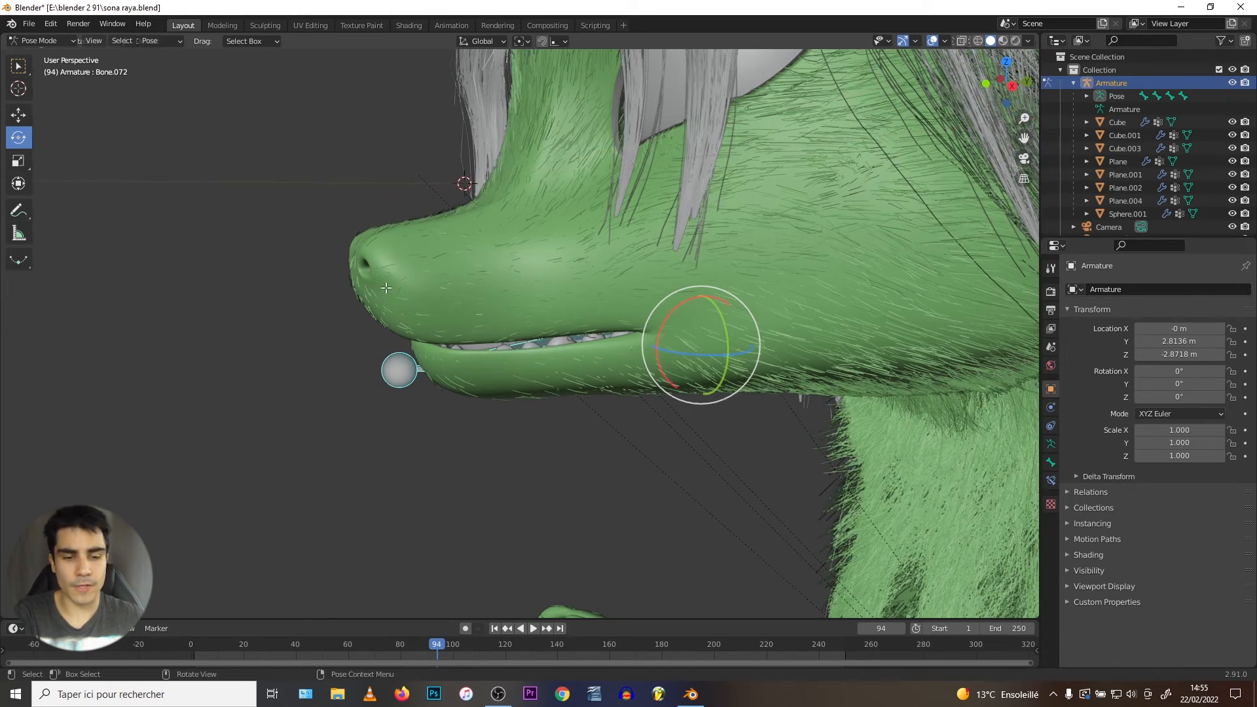
pyautogui.press('Tab')
pyautogui.click(112, 99)
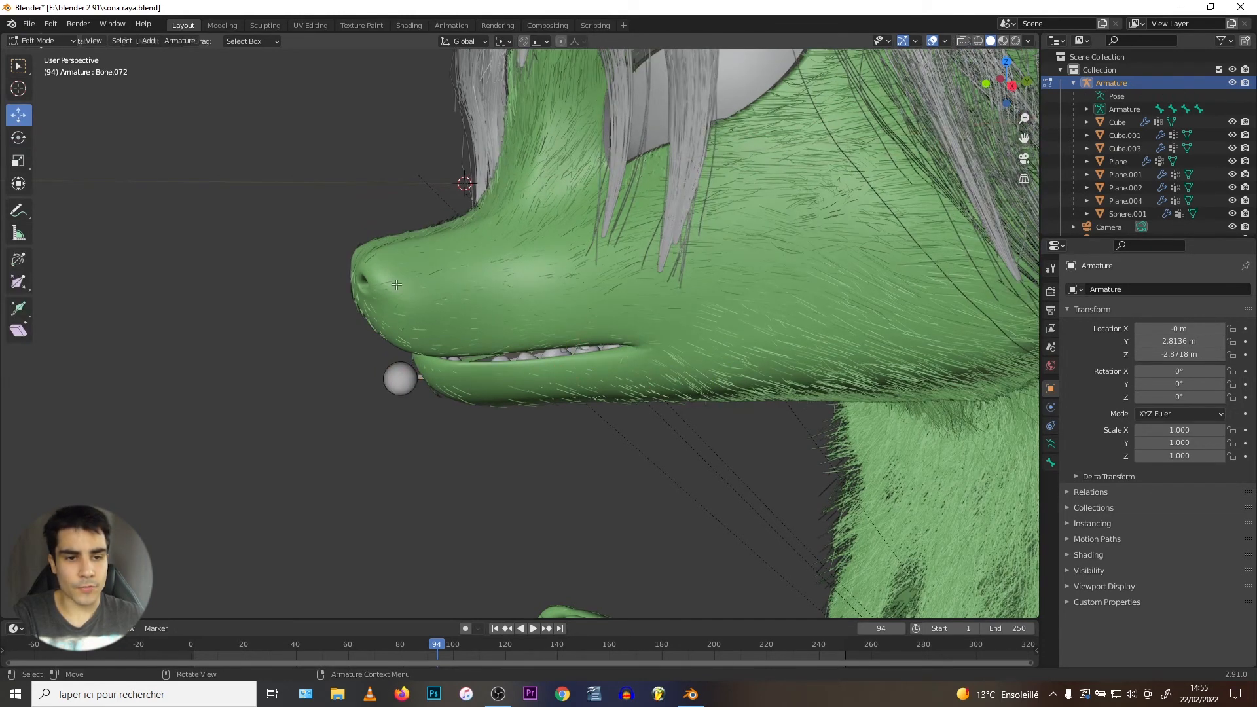
pyautogui.click(43, 40)
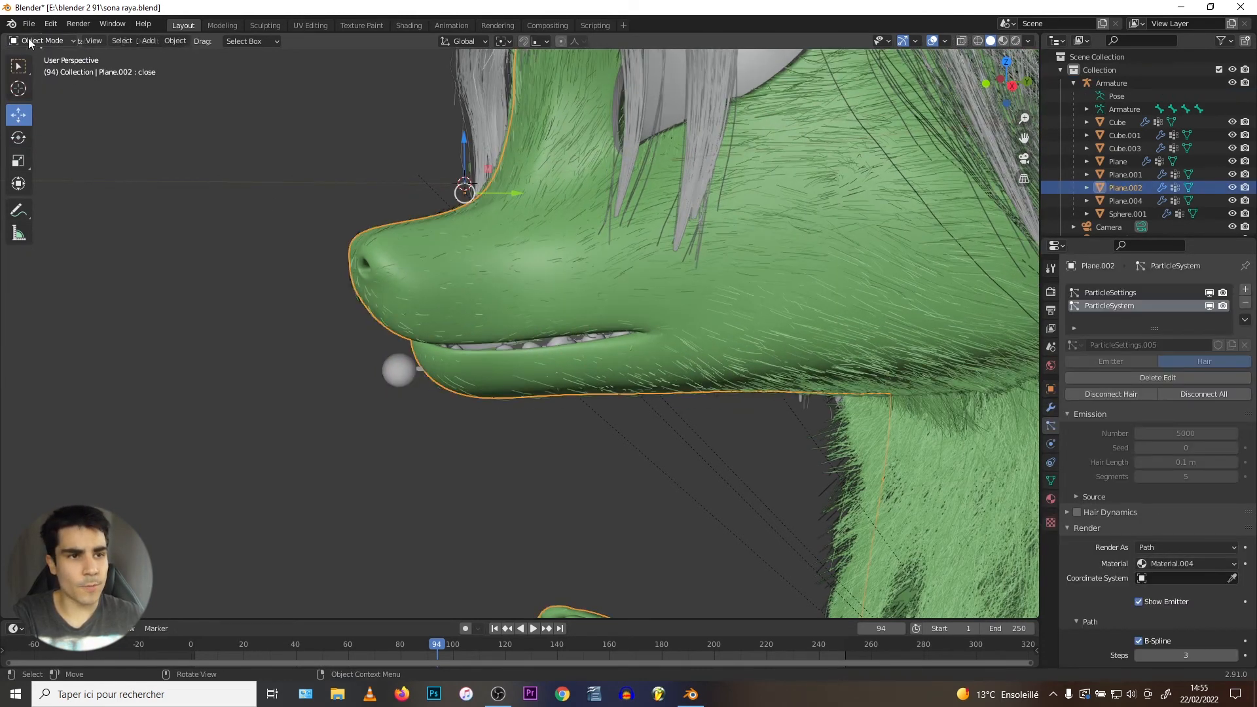
pyautogui.click(28, 40)
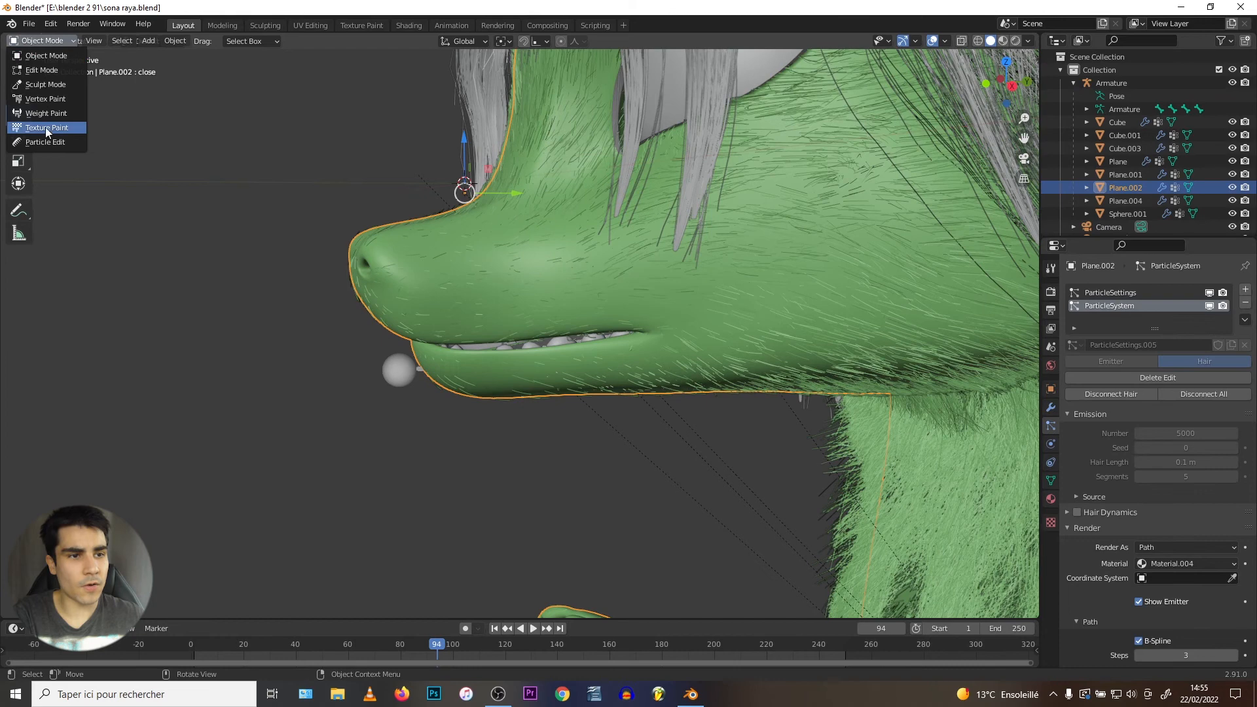
pyautogui.click(36, 116)
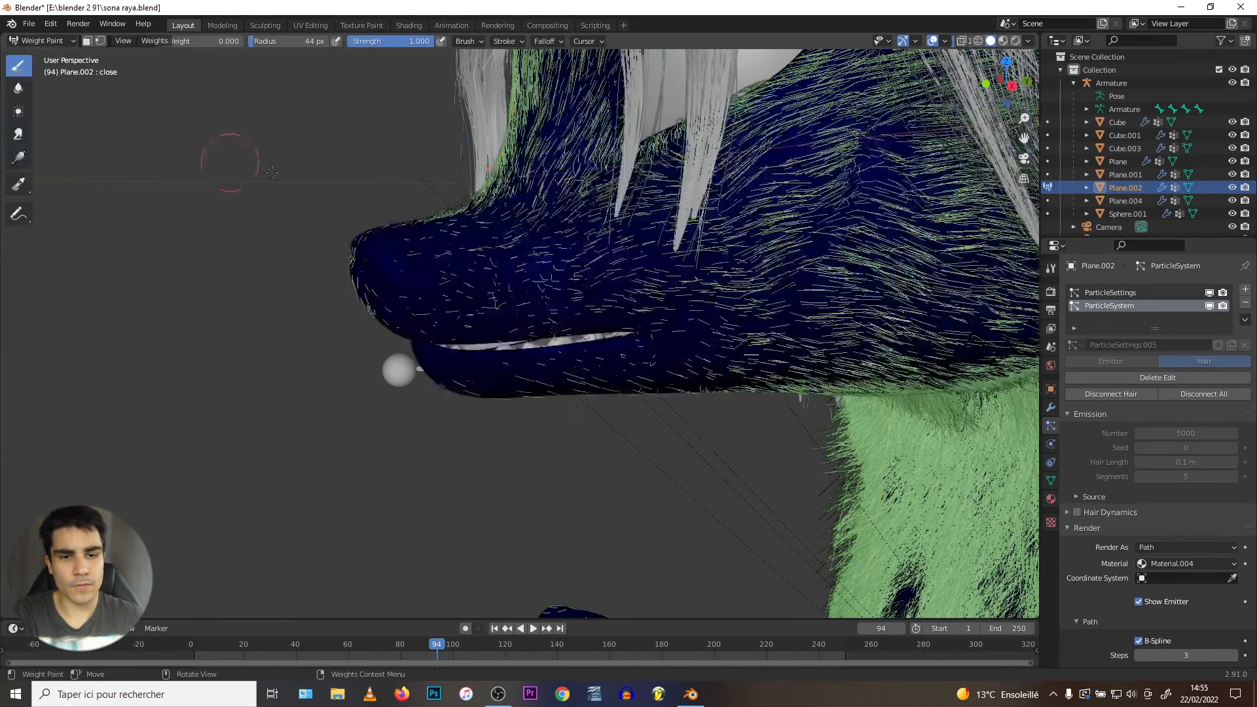
pyautogui.moveTo(409, 295); pyautogui.dragTo(445, 299, button='middle')
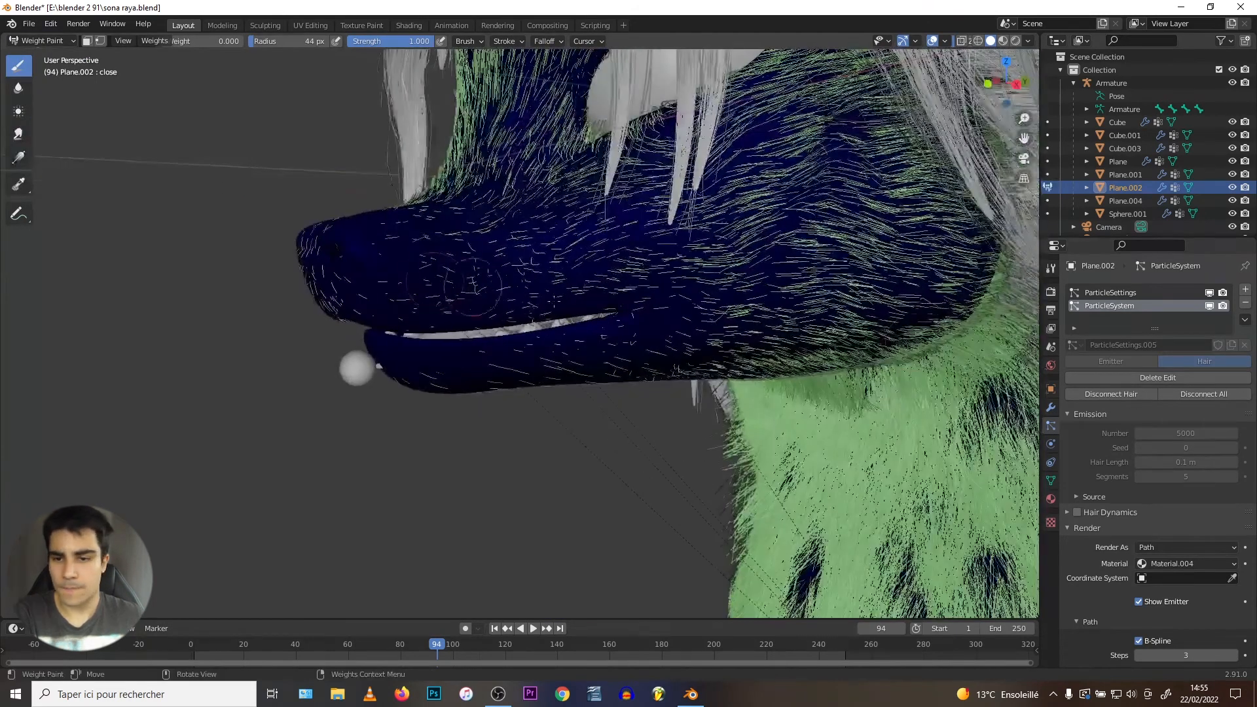
# Show the weights of the jaw bone's vertex group Bone.072 on the body mesh
pyautogui.click(1051, 480)
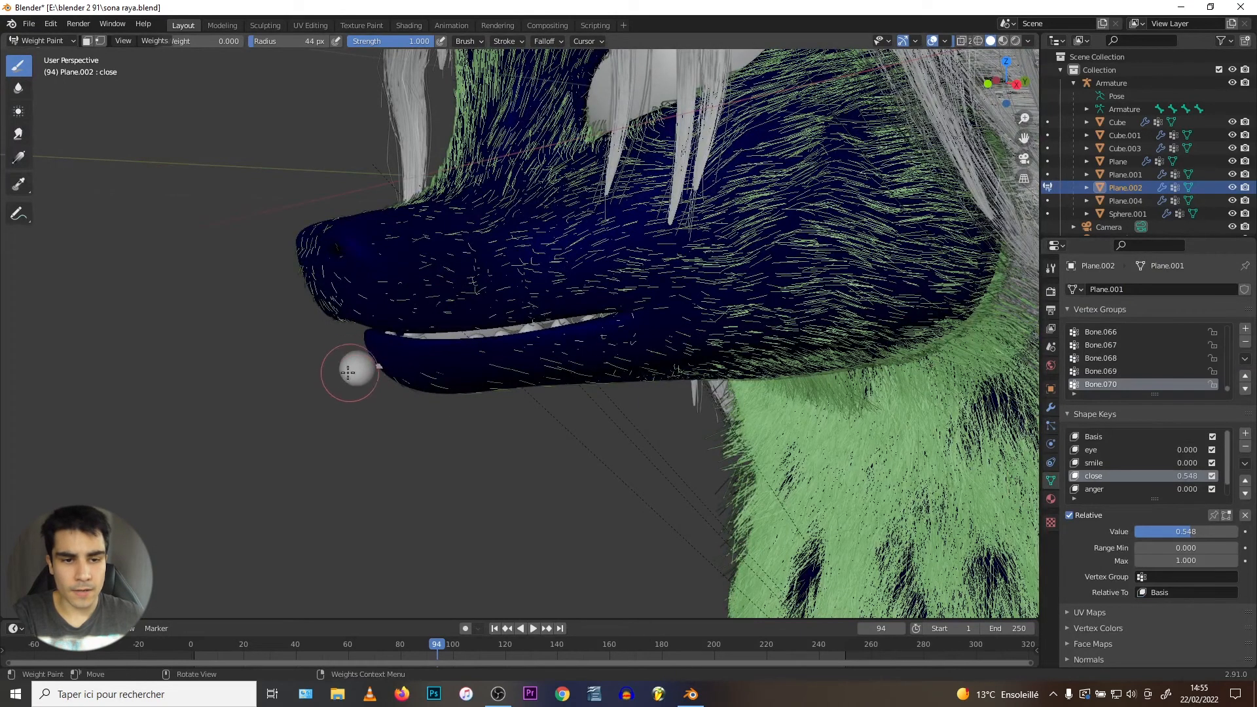
pyautogui.click(1101, 372)
pyautogui.scroll(-5, 628, 327)
pyautogui.scroll(5, 510, 343)
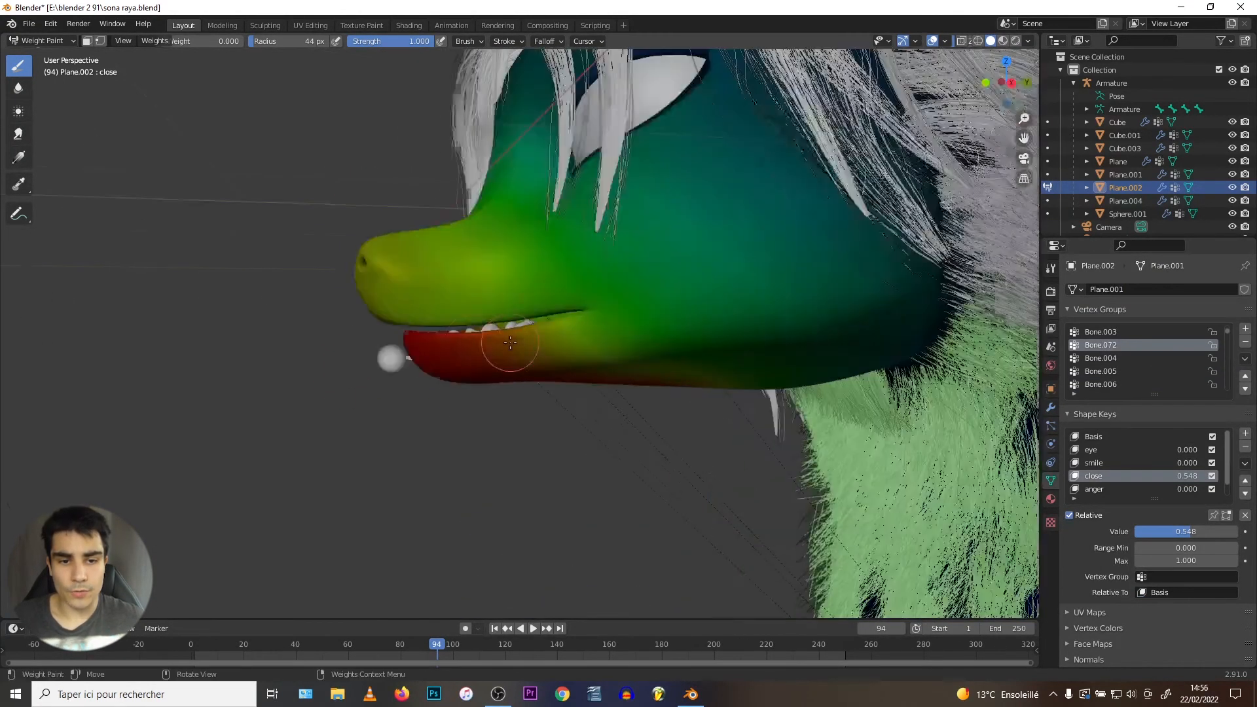
pyautogui.moveTo(510, 342); pyautogui.dragTo(519, 356, button='middle')
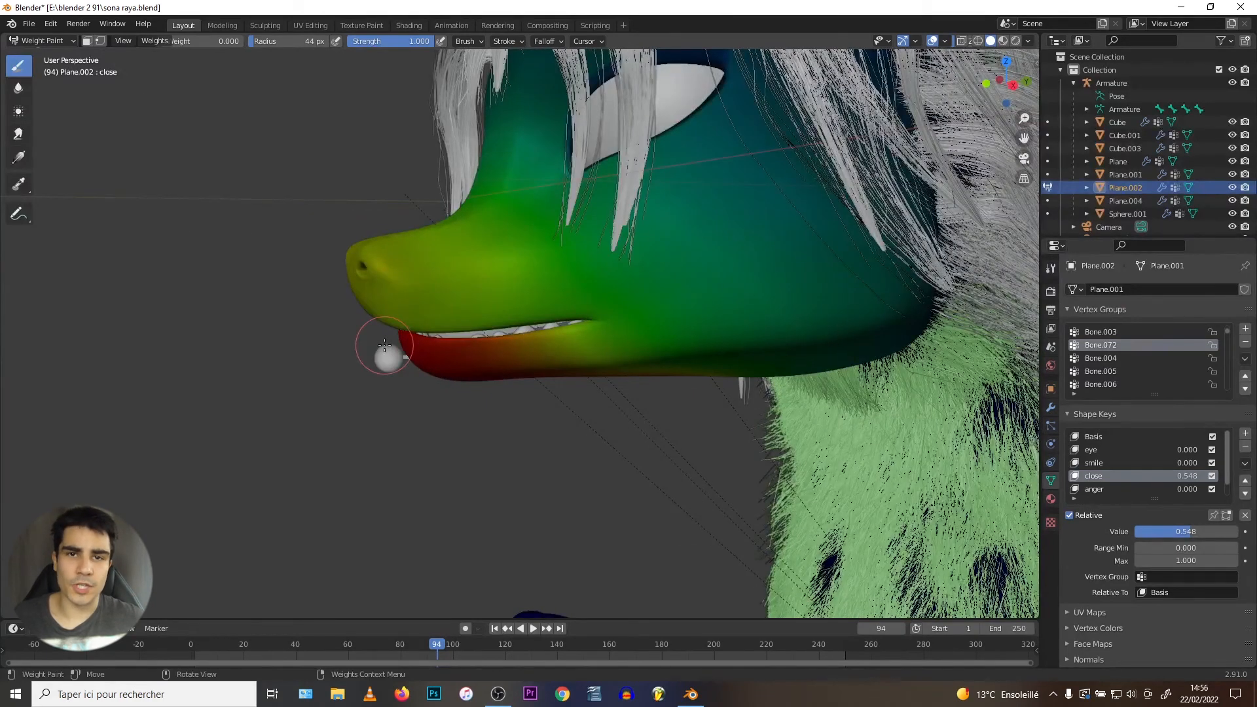
# Examine the Bone.072 weights on the snout and lower jaw from several distances and angles
pyautogui.scroll(-2, 385, 344)
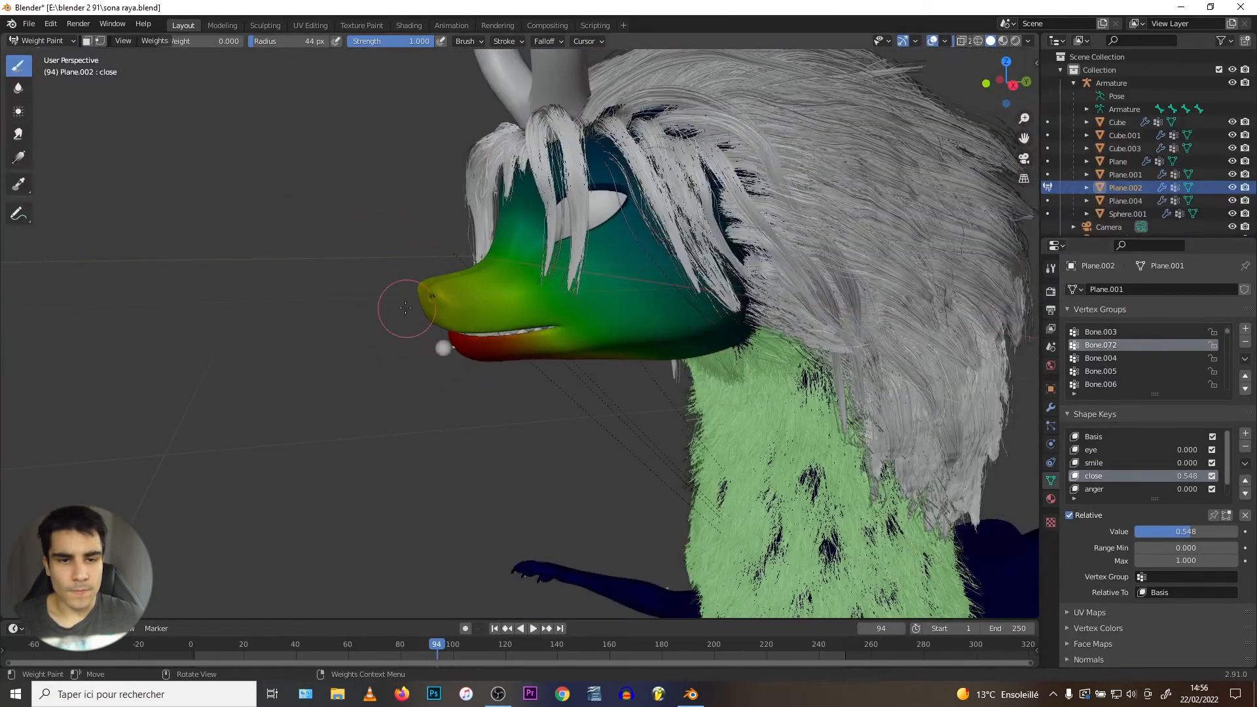
pyautogui.scroll(2, 381, 306)
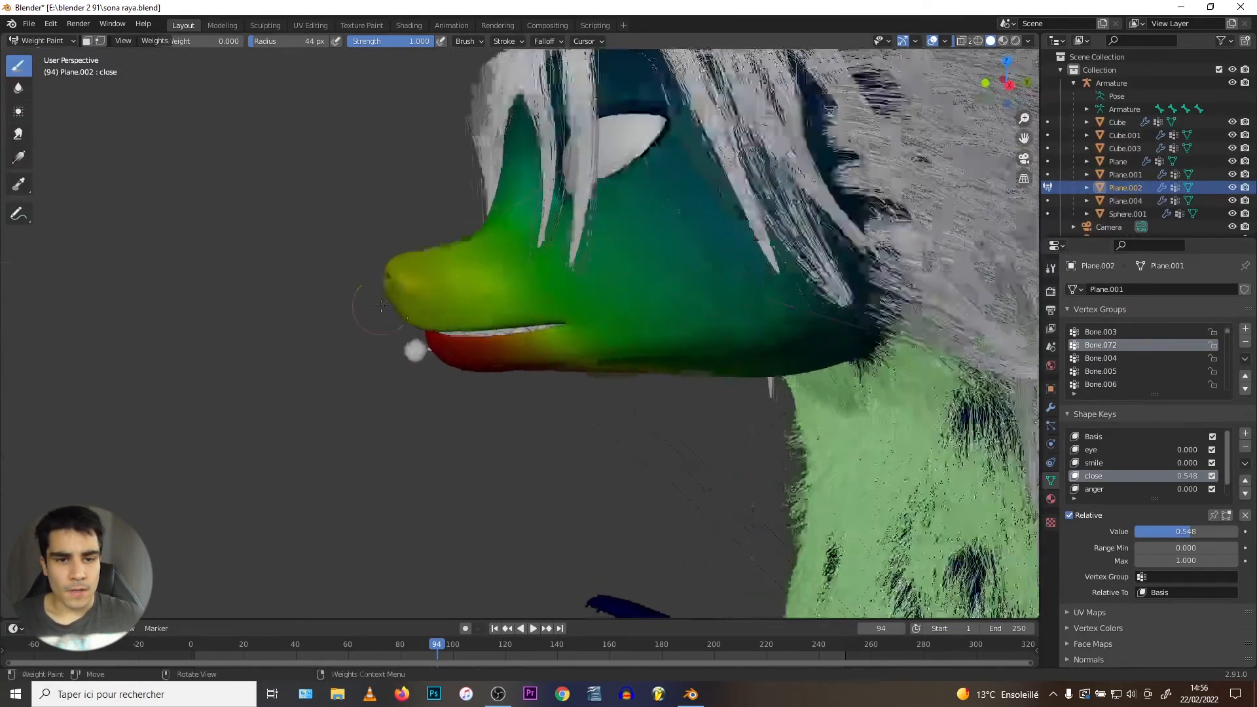
pyautogui.scroll(1, 381, 306)
pyautogui.moveTo(420, 319)
pyautogui.mouseDown(button='middle')
pyautogui.moveTo(428, 284)
pyautogui.moveTo(408, 305)
pyautogui.mouseUp(button='middle')
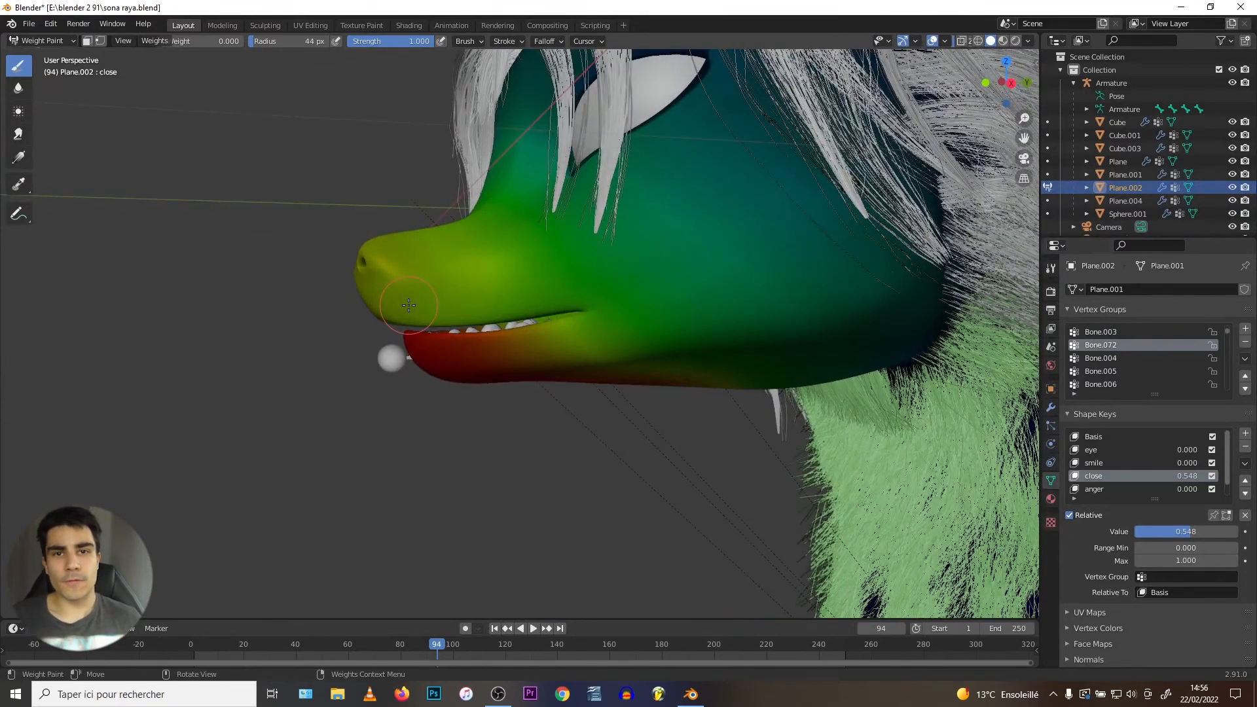
pyautogui.moveTo(408, 305); pyautogui.dragTo(460, 301, button='middle')
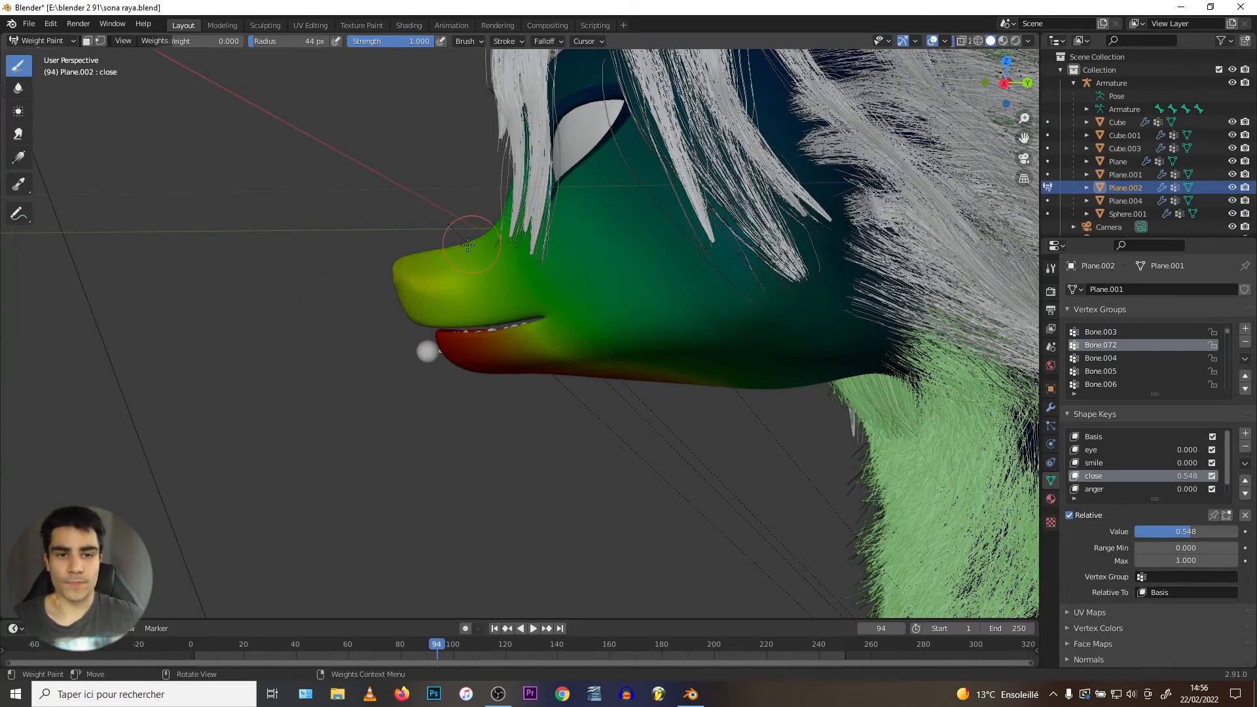
pyautogui.press('KP_1')
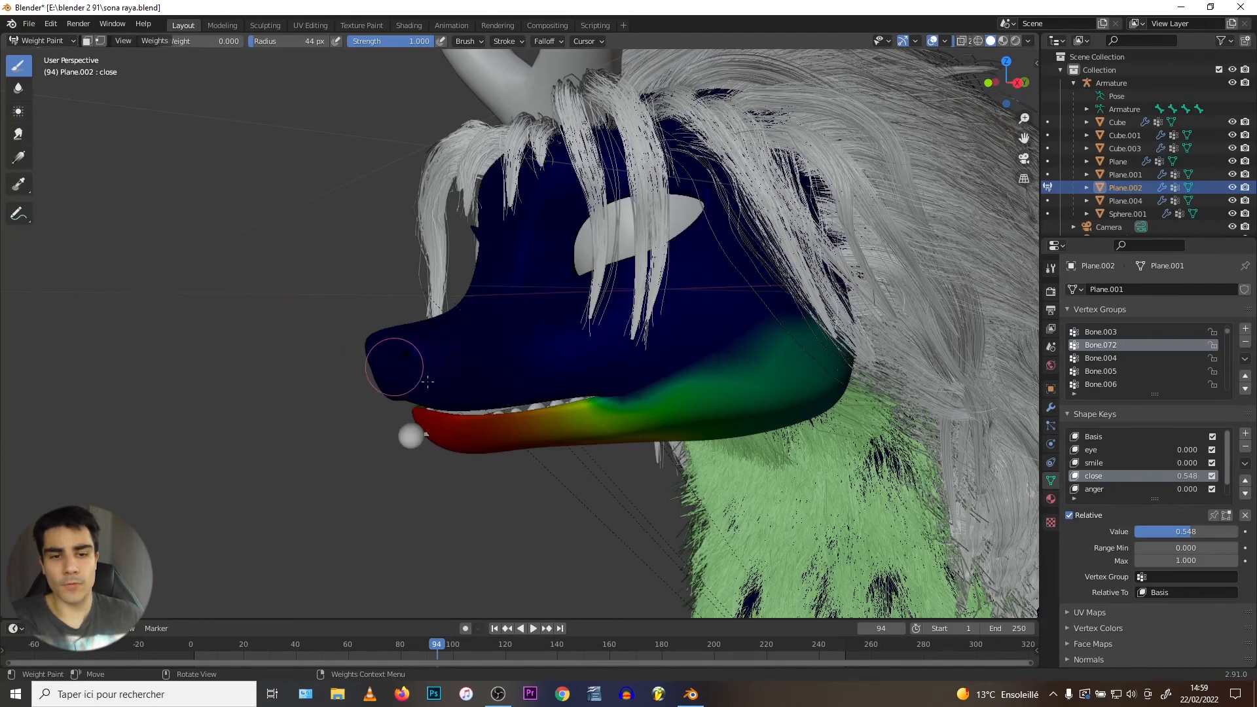
pyautogui.moveTo(326, 341)
pyautogui.mouseDown(button='middle')
pyautogui.moveTo(524, 320)
pyautogui.moveTo(589, 331)
pyautogui.moveTo(541, 334)
pyautogui.mouseUp(button='middle')
# Return to Object Mode, select the armature, enter Pose Mode and select the jaw bone Bone.072
pyautogui.click(23, 41)
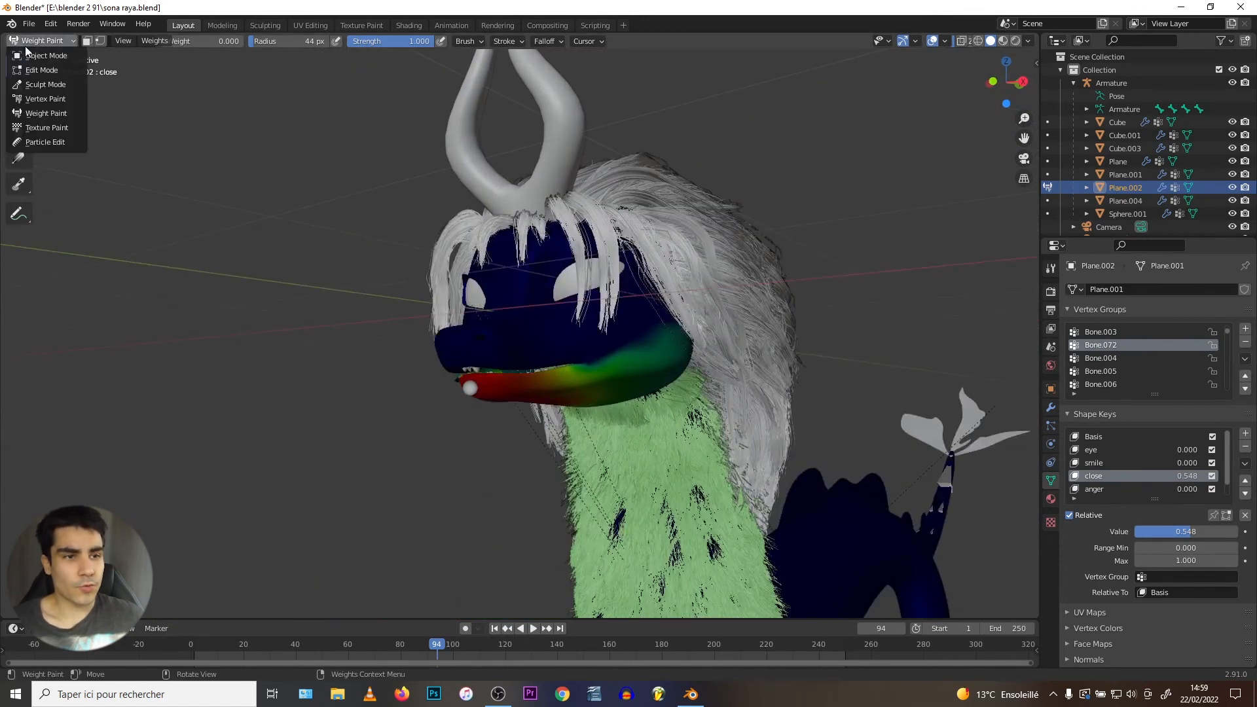
pyautogui.click(29, 55)
pyautogui.click(471, 386)
pyautogui.moveTo(471, 386); pyautogui.dragTo(59, 94, button='middle')
pyautogui.click(29, 42)
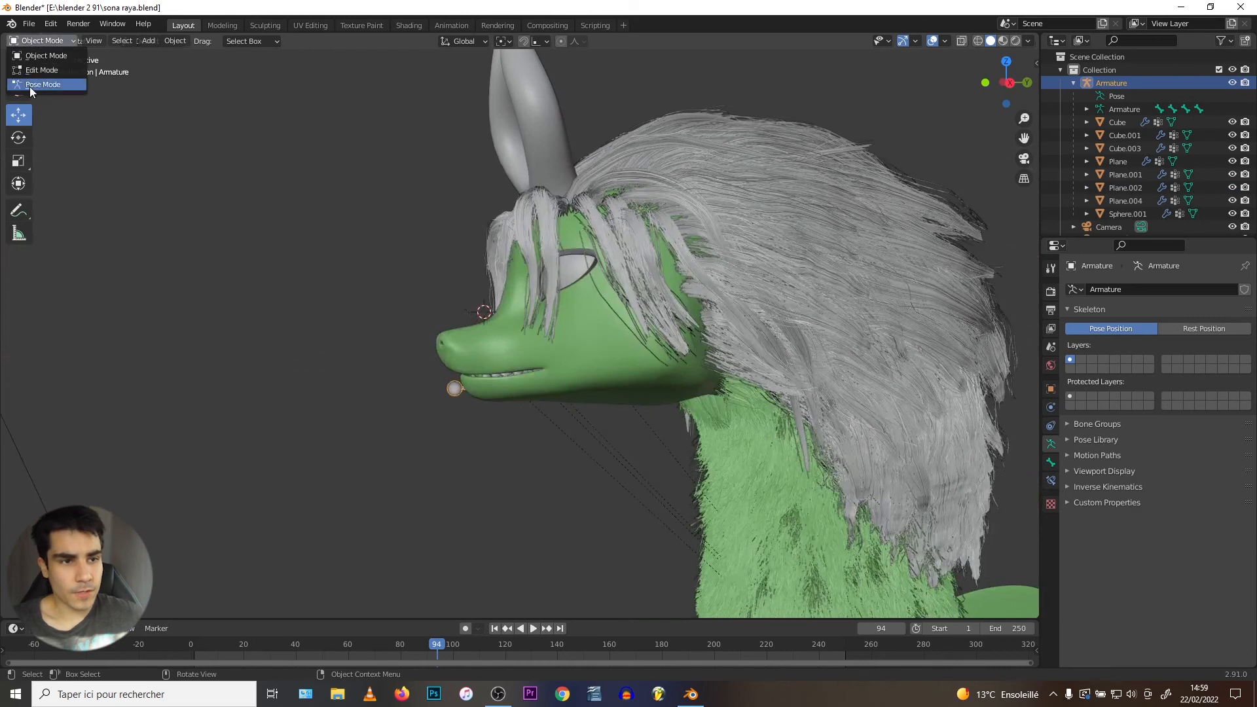
pyautogui.click(29, 86)
pyautogui.click(447, 388)
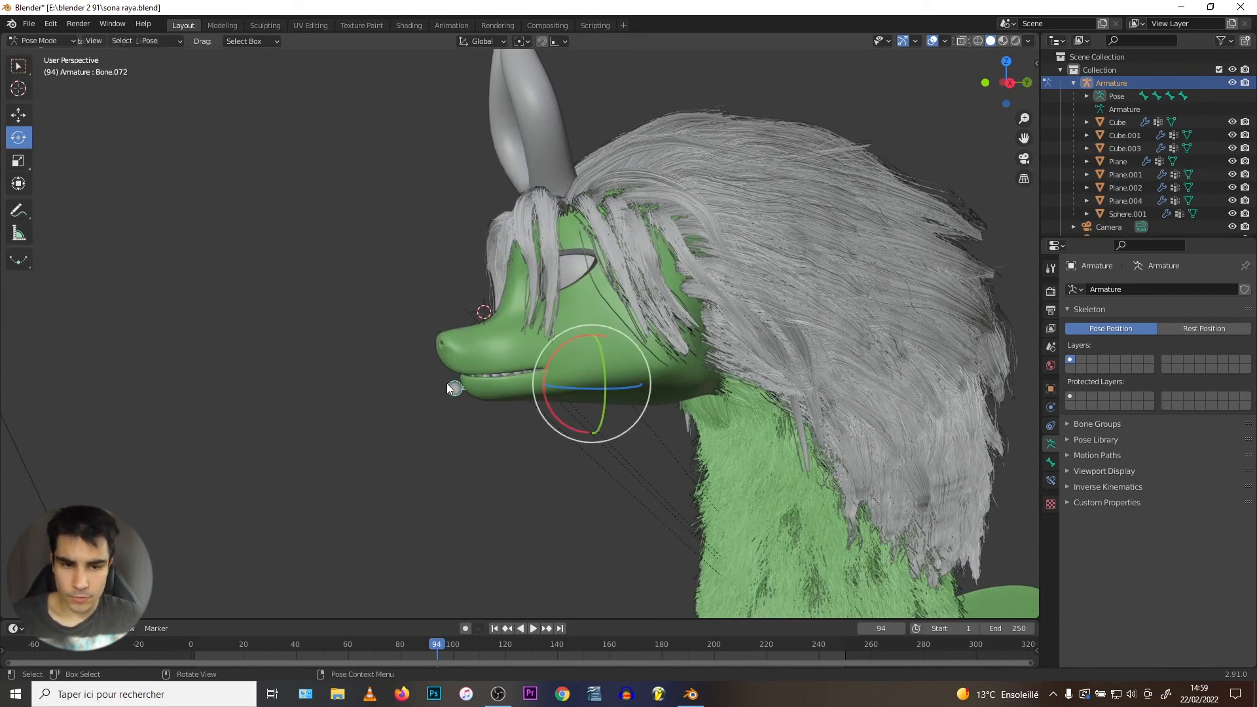
# Rotate the jaw bone by 10.2 degrees in the right side view, check the snout and lower jaw, and undo the rotation
pyautogui.press('KP_1')
pyautogui.press('KP_3')
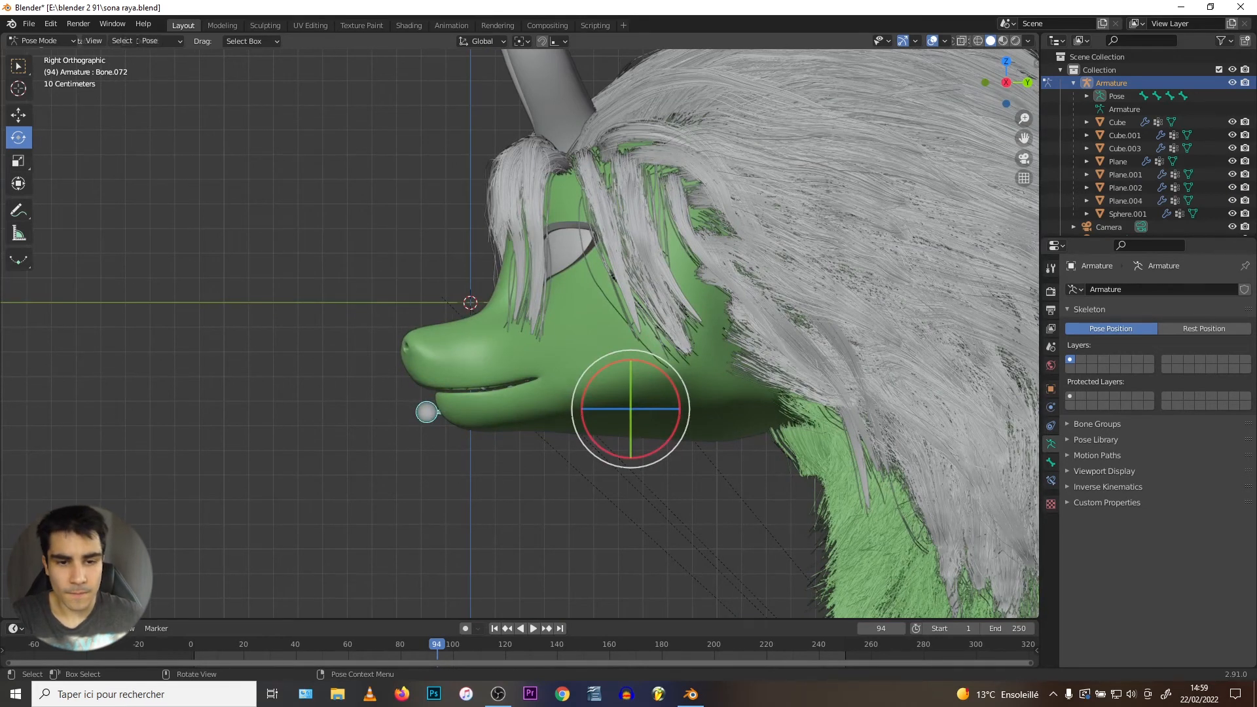
pyautogui.press('r')
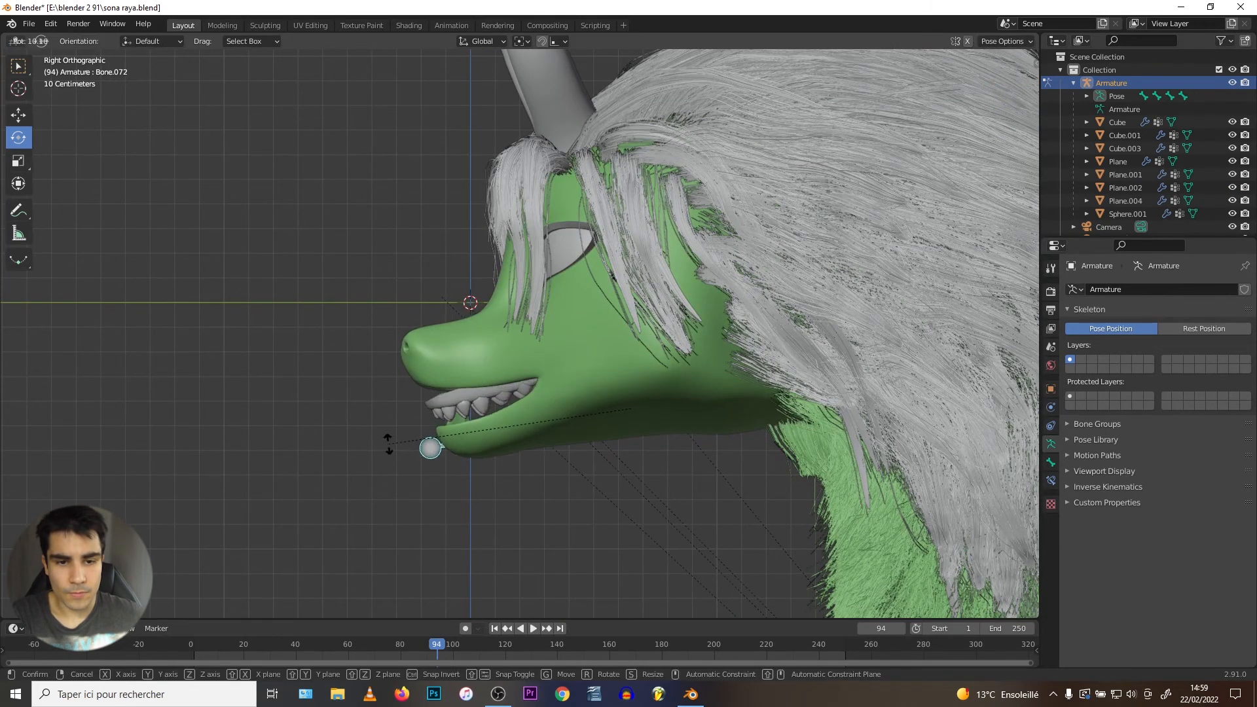
pyautogui.click(389, 443)
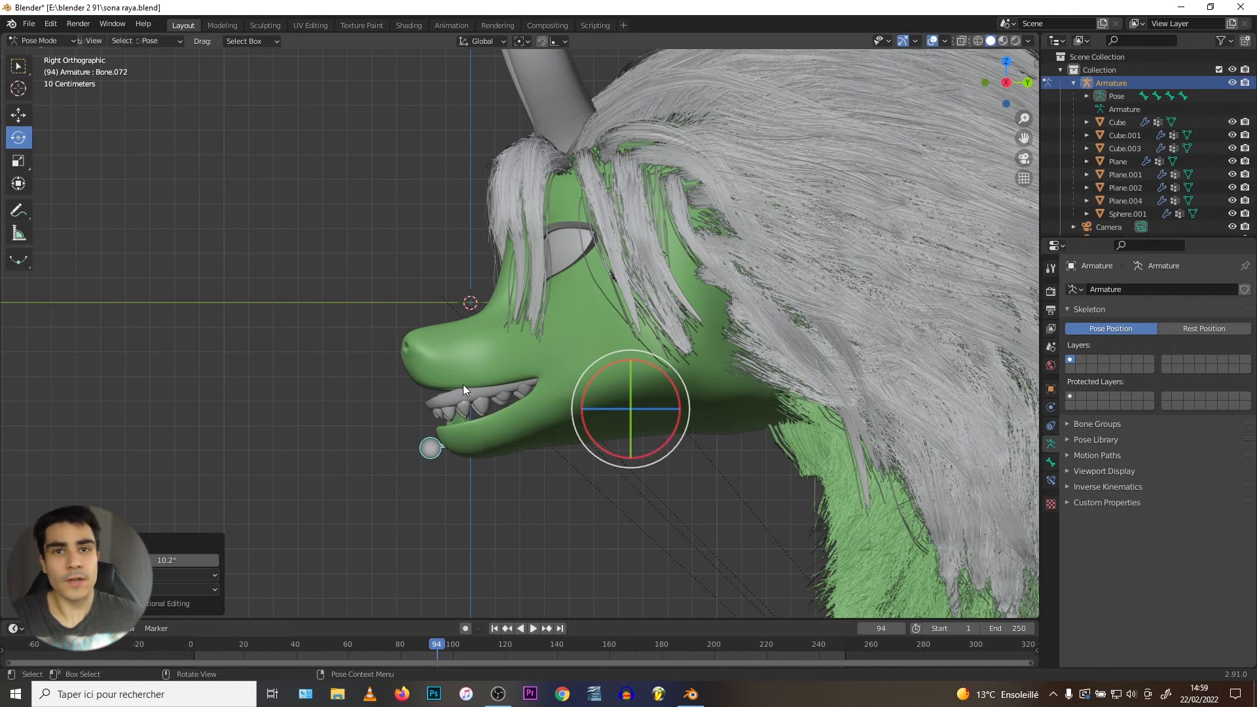
pyautogui.scroll(2, 474, 409)
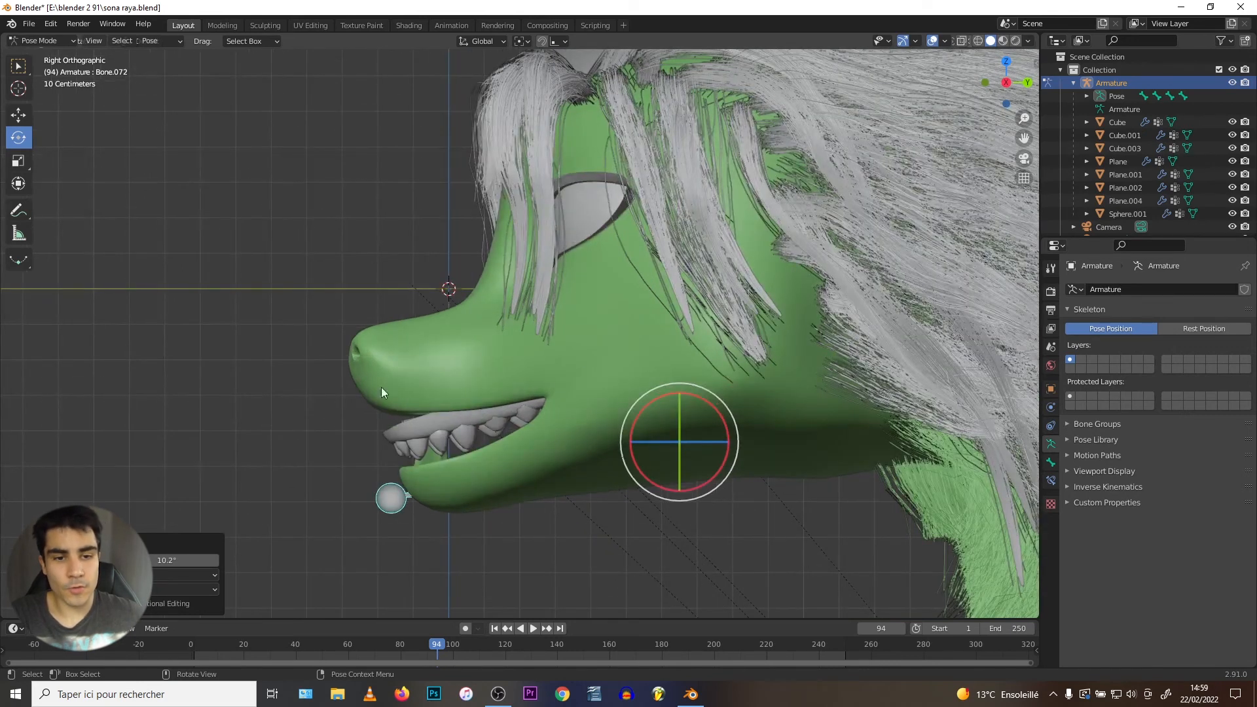
pyautogui.hotkey('ctrl', 'z')
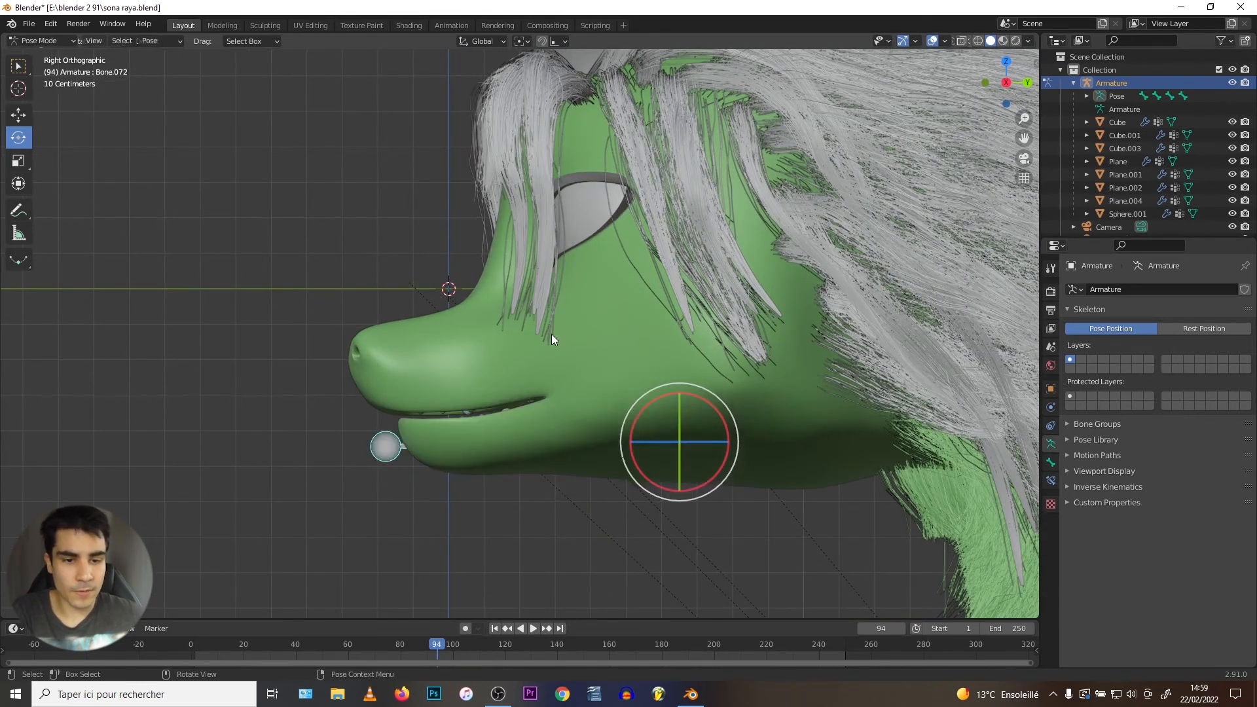
# Open the mouth twice more by rotating the jaw bone, the second time by 6.4 degrees, and undo each rotation
pyautogui.press('r')
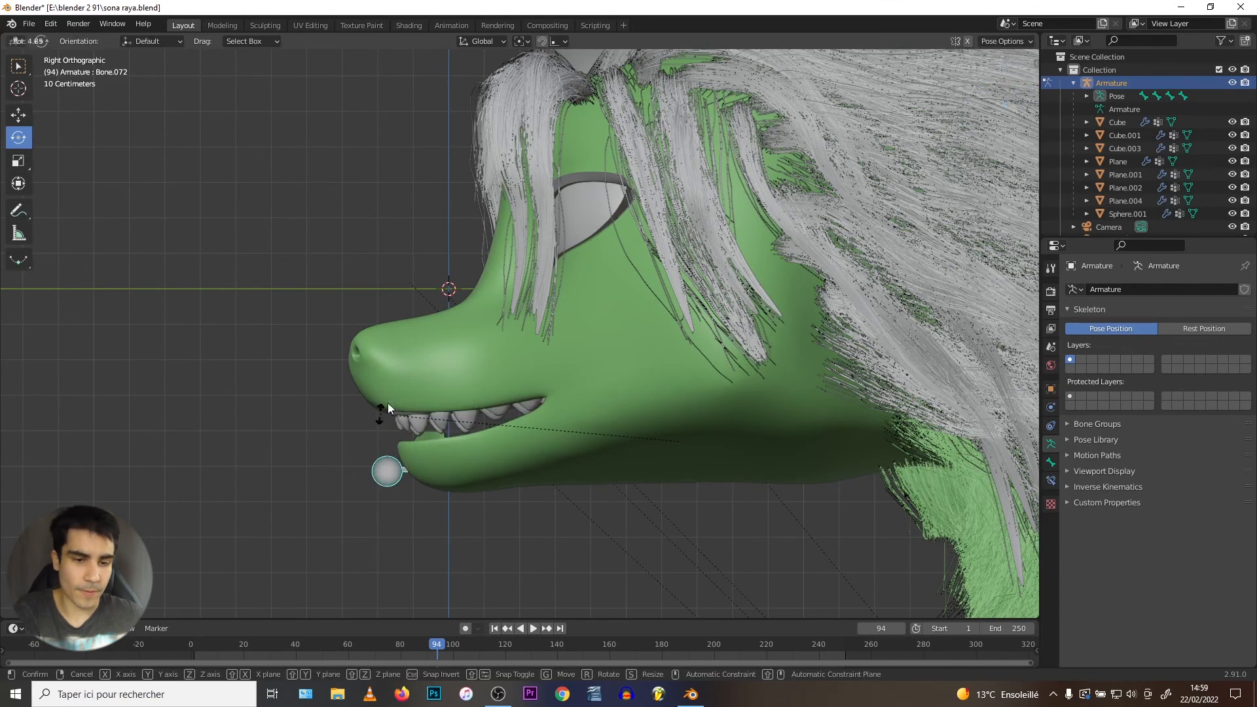
pyautogui.click(385, 413)
pyautogui.hotkey('ctrl', 'z')
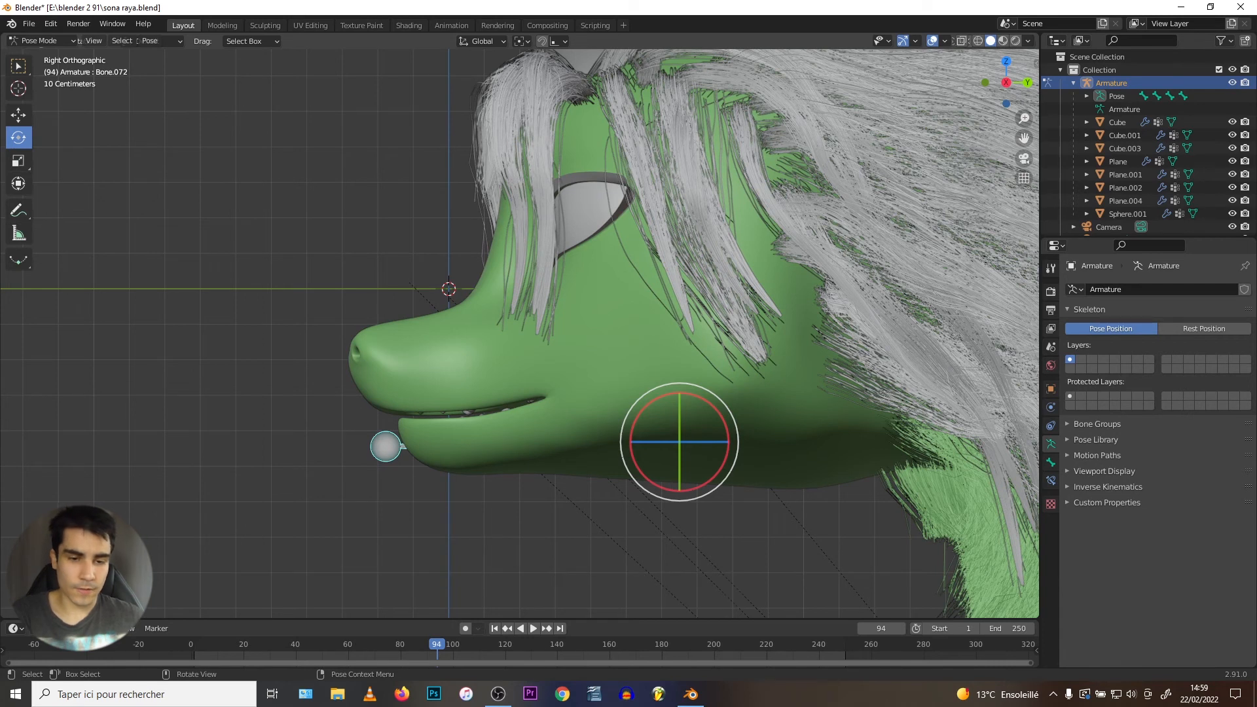
pyautogui.press('r')
pyautogui.click(347, 476)
pyautogui.scroll(-1, 347, 475)
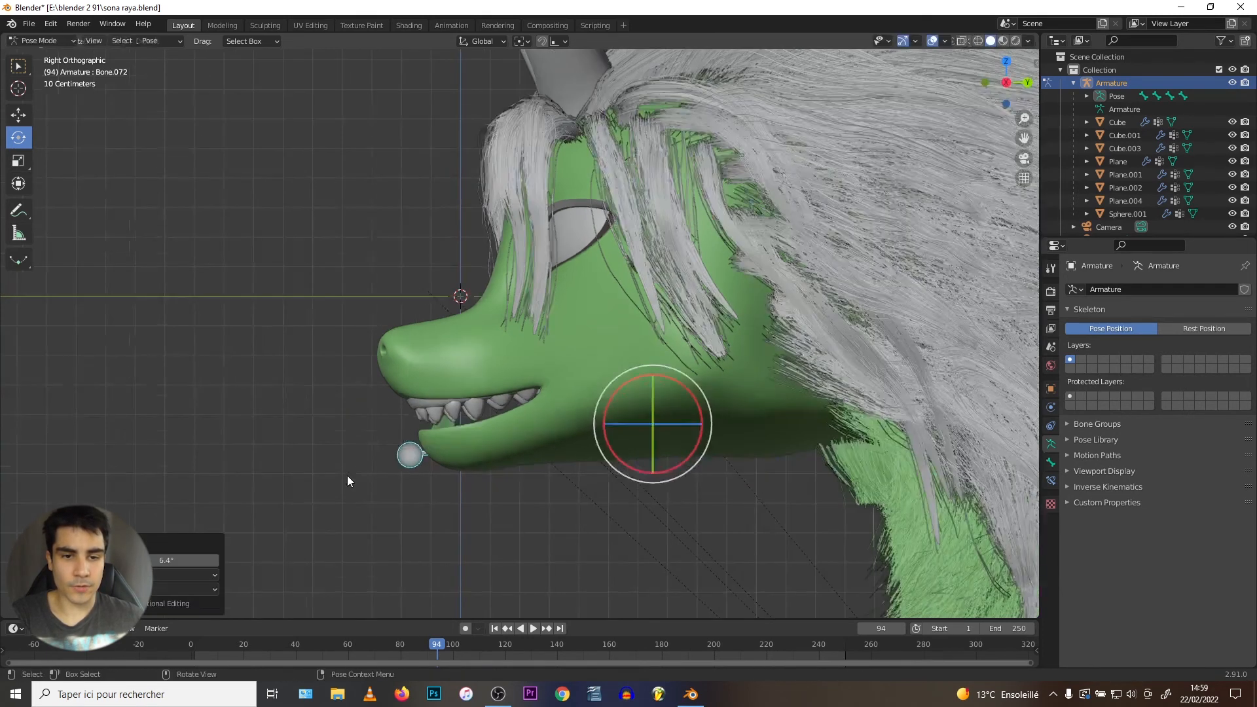
pyautogui.hotkey('ctrl', 'z')
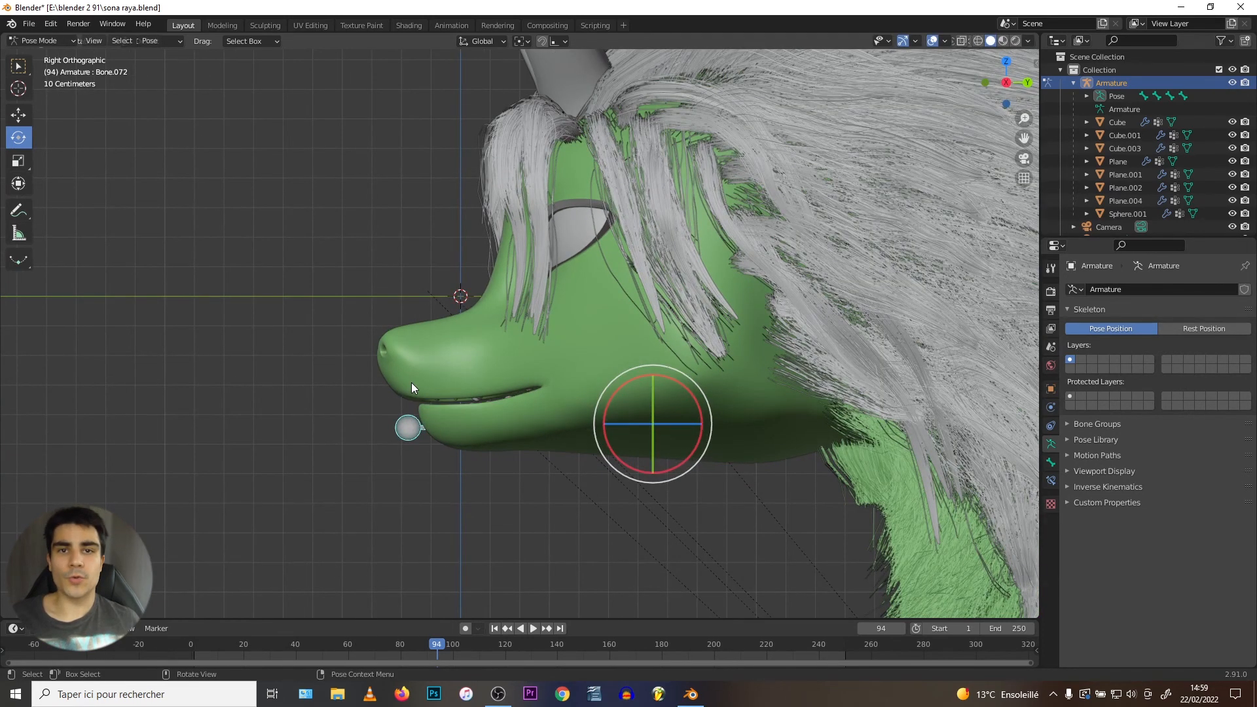